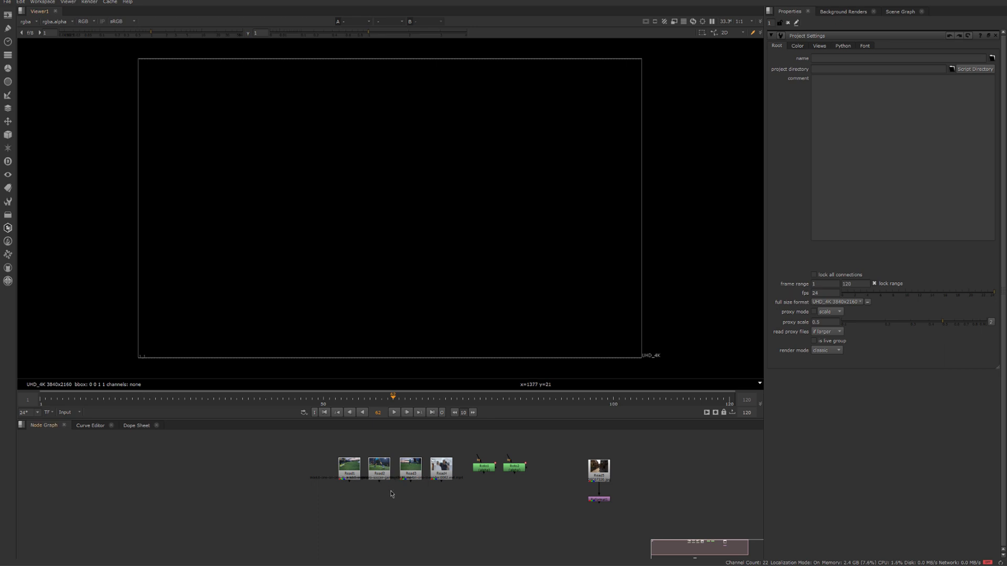
Move the three football clip nodes Read1, Read2 and Read3 away from Read4 in the node graph.
{"action": "middle_click_drag", "start_coordinate": [469, 500], "coordinate": [439, 500]}
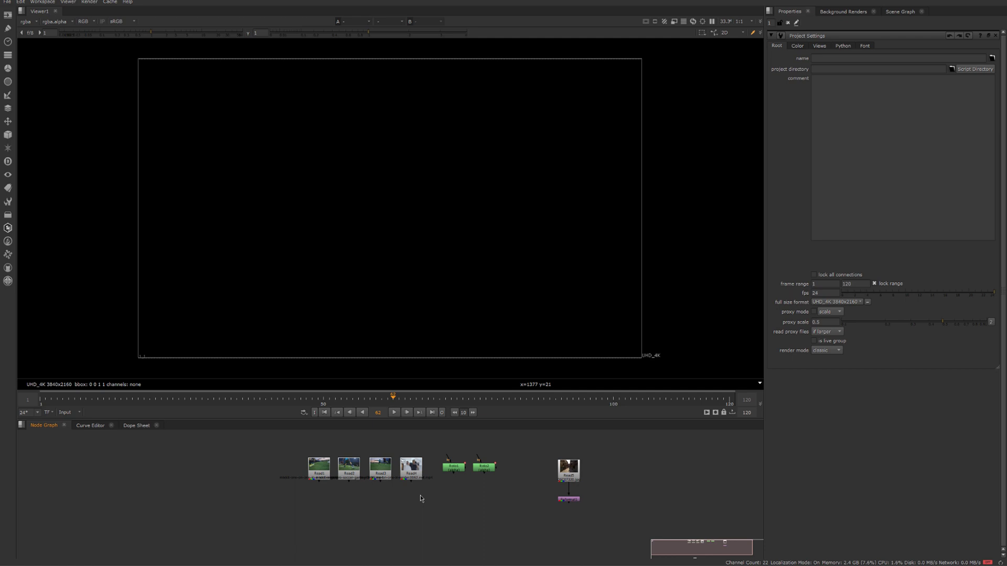
{"action": "left_click_drag", "start_coordinate": [461, 498], "coordinate": [465, 515]}
{"action": "left_click_drag", "start_coordinate": [268, 505], "coordinate": [402, 498]}
{"action": "left_click_drag", "start_coordinate": [283, 446], "coordinate": [340, 479]}
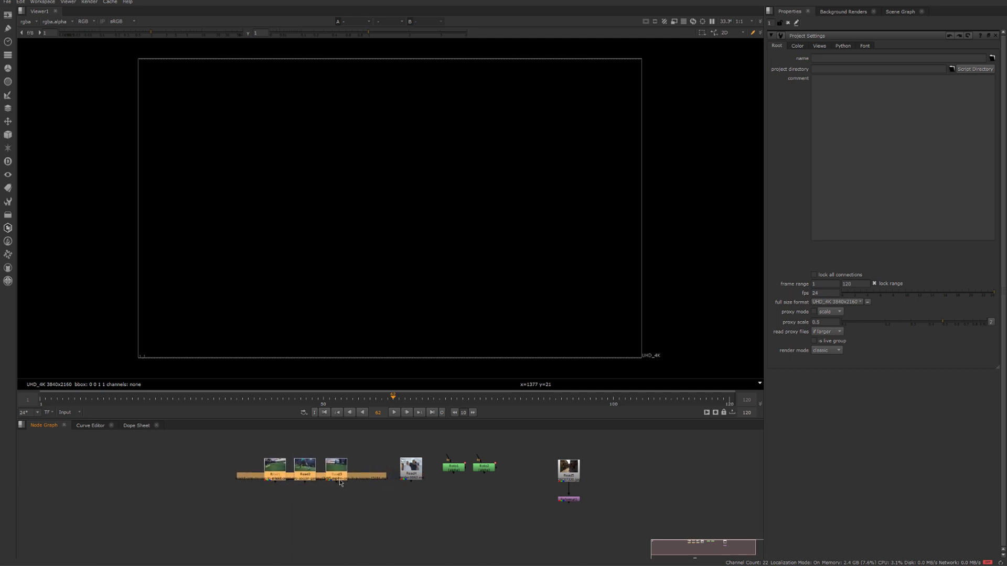
{"action": "left_click_drag", "start_coordinate": [214, 439], "coordinate": [321, 510]}
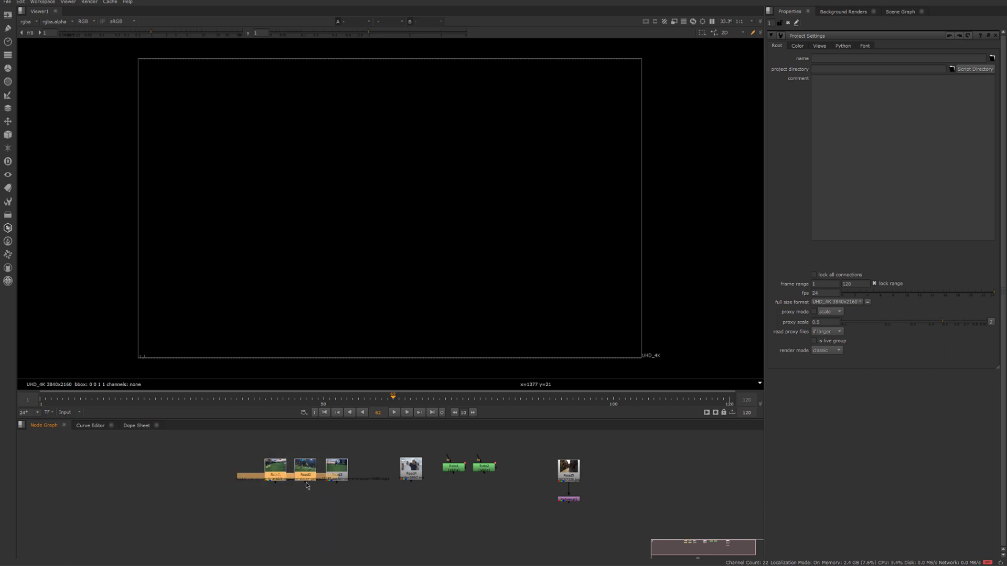
{"action": "left_click", "coordinate": [316, 503]}
Show the Read4, Read3 and Read2 clips one after another in the viewer.
{"action": "middle_click_drag", "start_coordinate": [407, 492], "coordinate": [393, 491]}
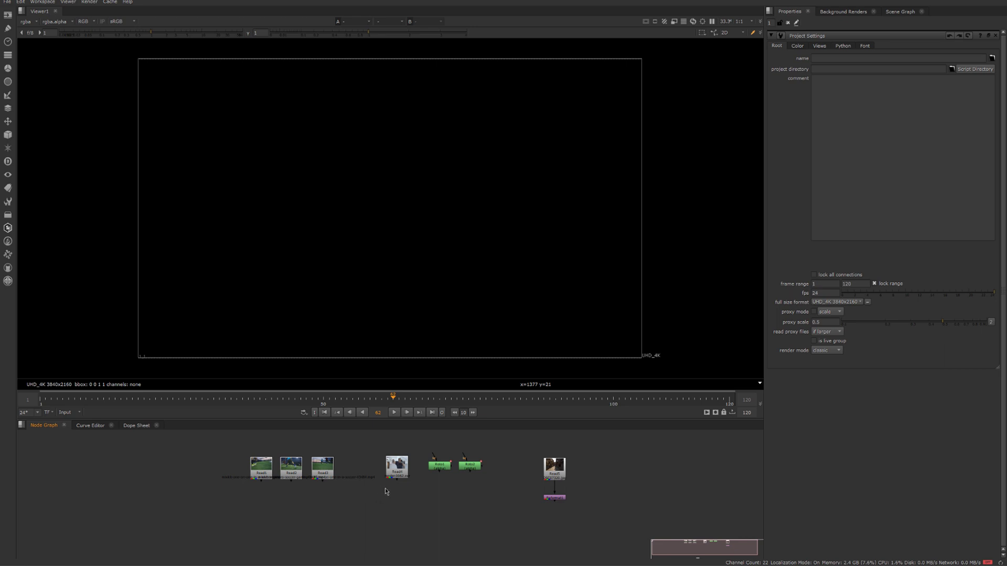
{"action": "middle_click_drag", "start_coordinate": [441, 503], "coordinate": [463, 501]}
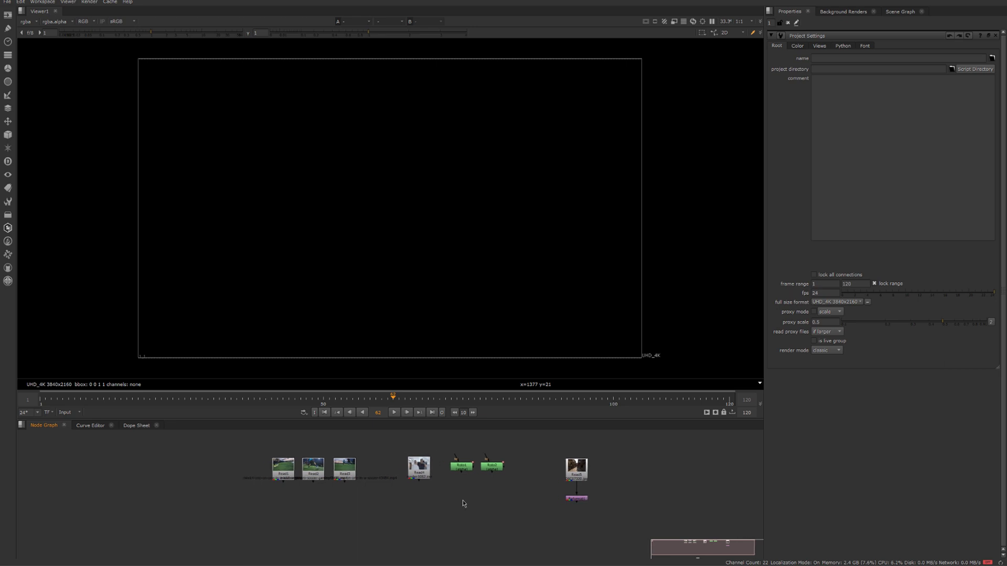
{"action": "left_click", "coordinate": [423, 478]}
{"action": "key", "text": "1"}
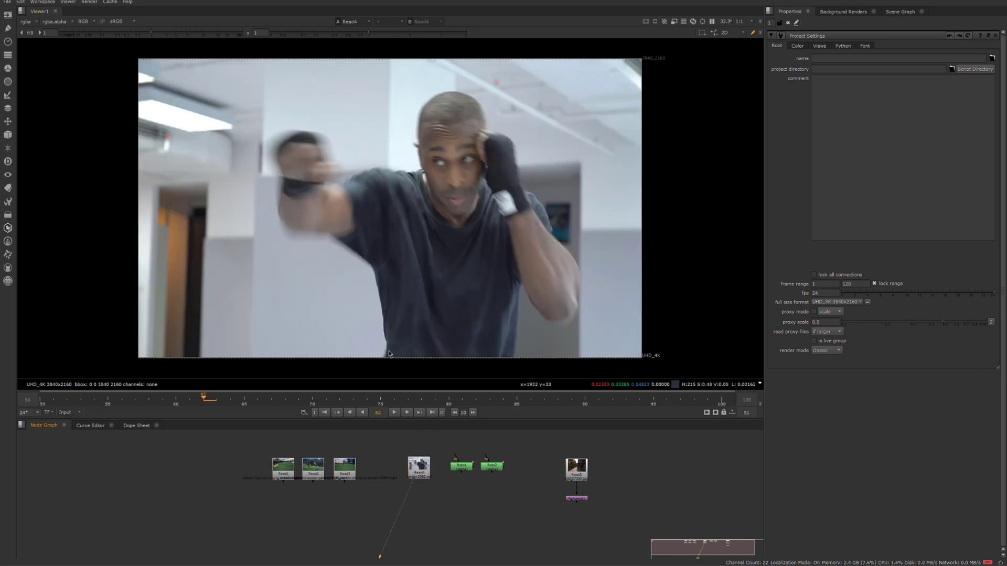
{"action": "key", "text": "2"}
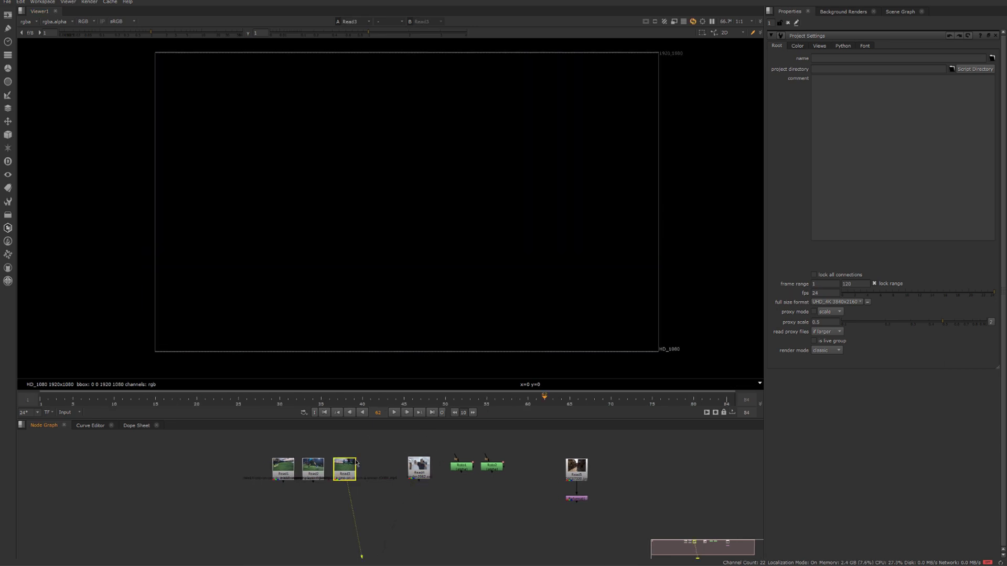
{"action": "middle_click_drag", "start_coordinate": [395, 329], "coordinate": [406, 340]}
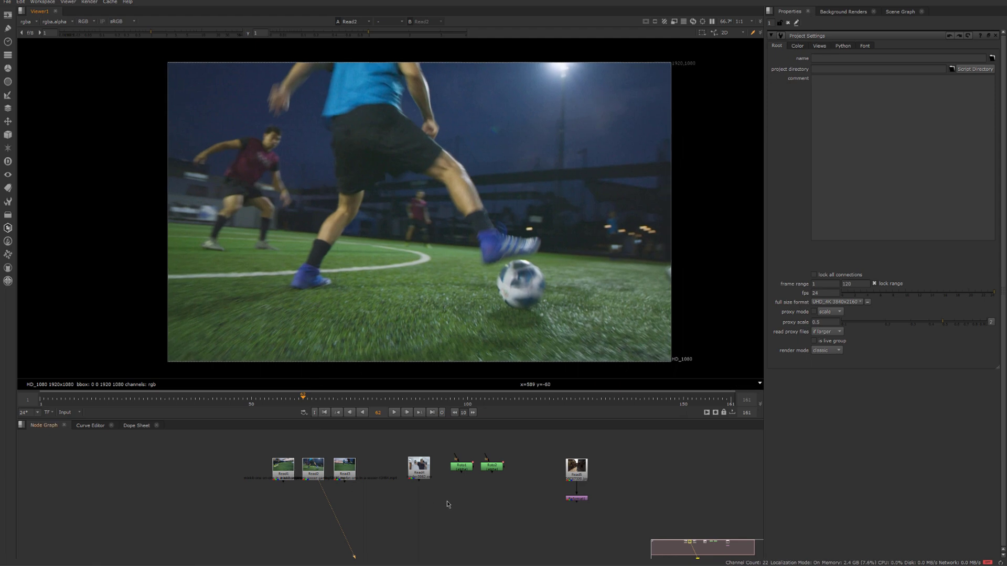
{"action": "left_click_drag", "start_coordinate": [447, 502], "coordinate": [471, 484]}
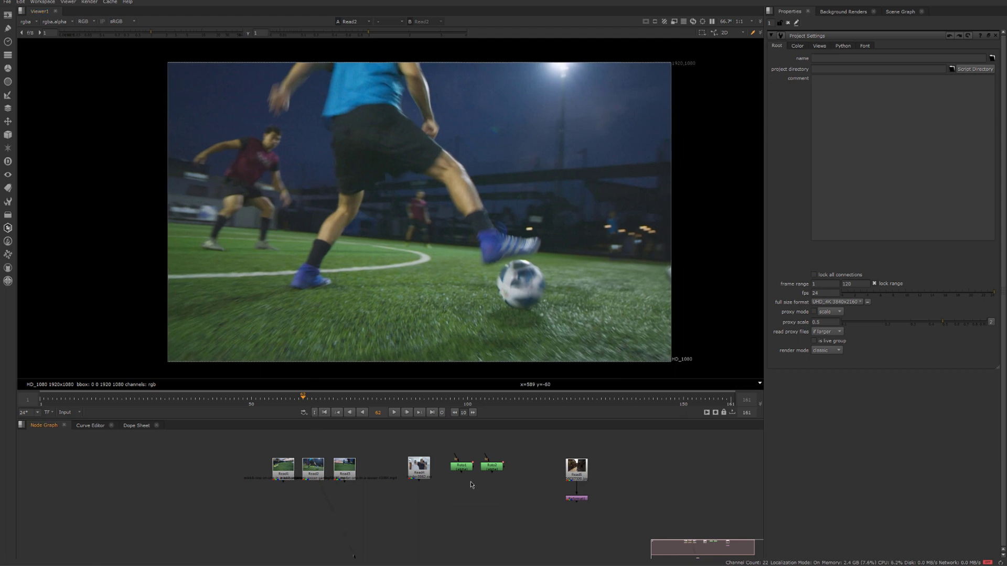
Show the Read1 clip in the viewer and go to frame 48.
{"action": "left_click", "coordinate": [284, 467]}
{"action": "key", "text": "1"}
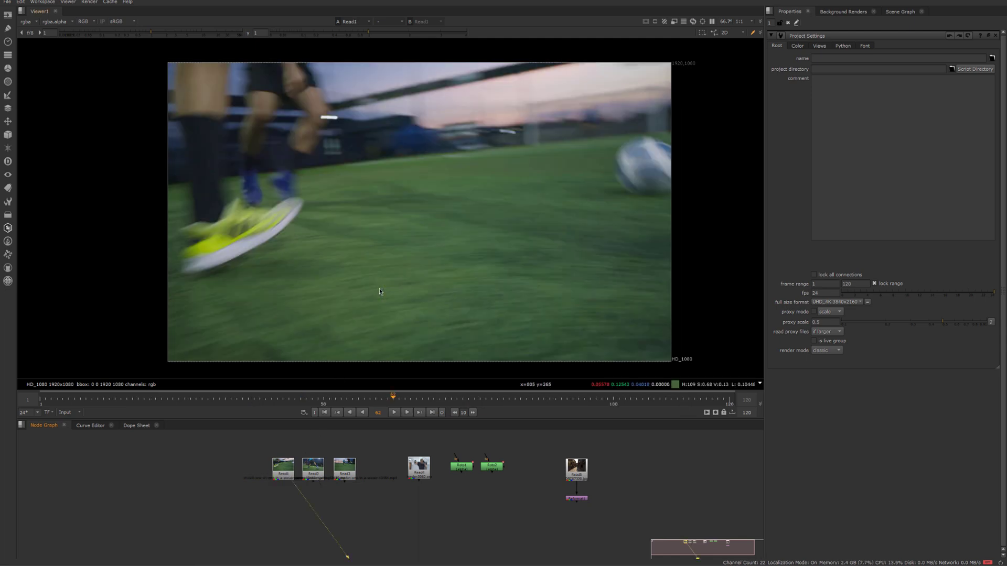
{"action": "left_click", "coordinate": [312, 399]}
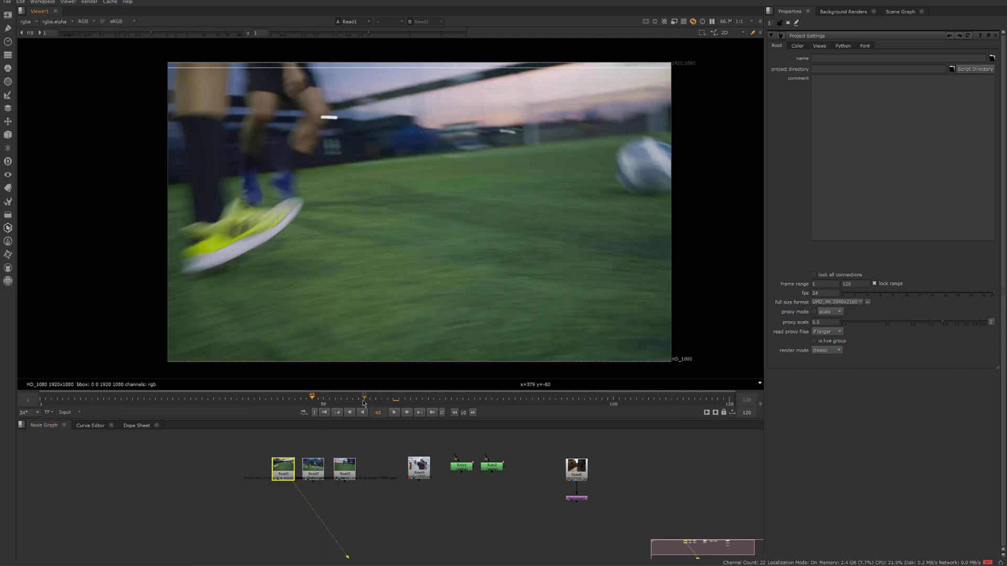
{"action": "key", "text": "2"}
{"action": "key", "text": "3"}
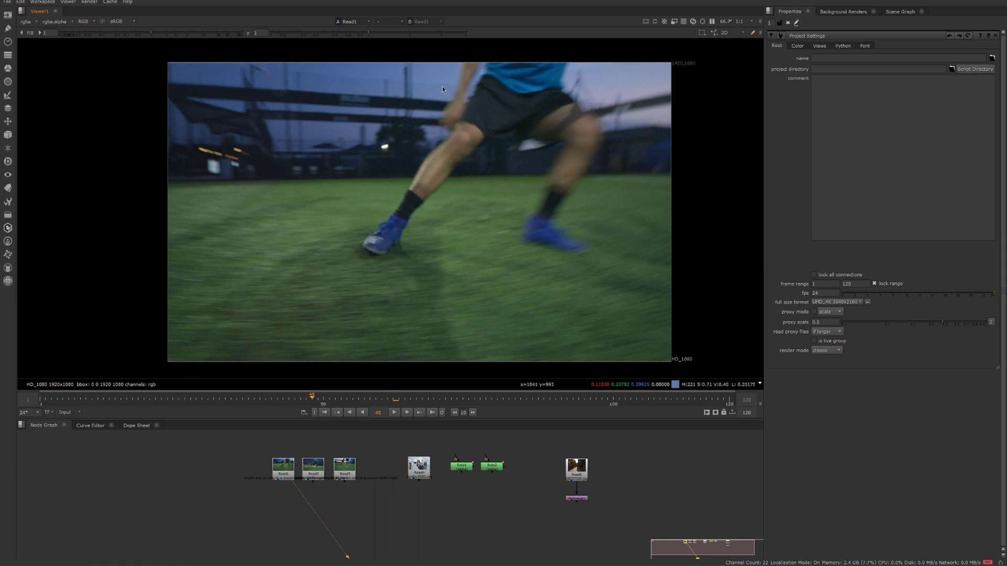
{"action": "middle_click_drag", "start_coordinate": [445, 84], "coordinate": [436, 88]}
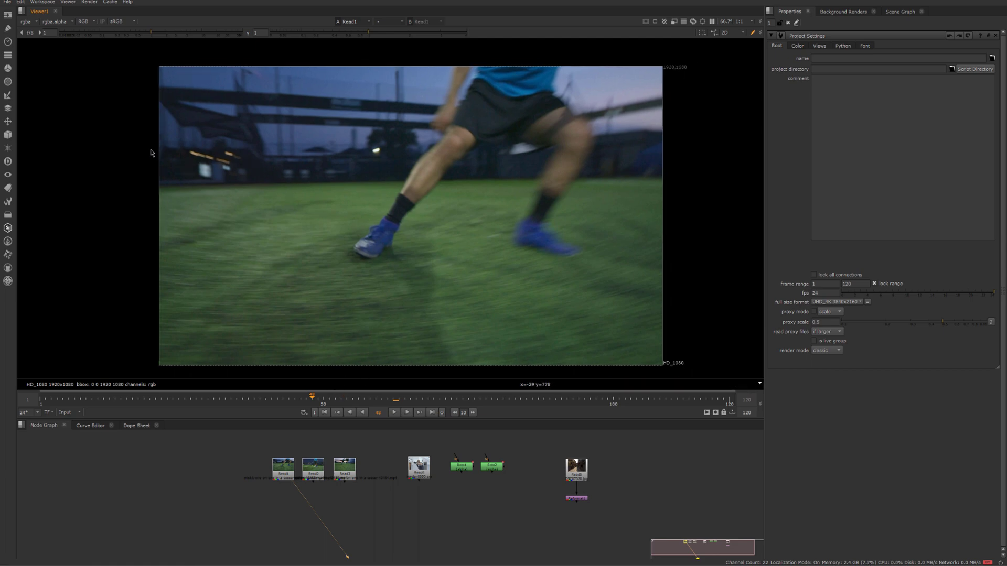
{"action": "left_click_drag", "start_coordinate": [152, 154], "coordinate": [684, 32]}
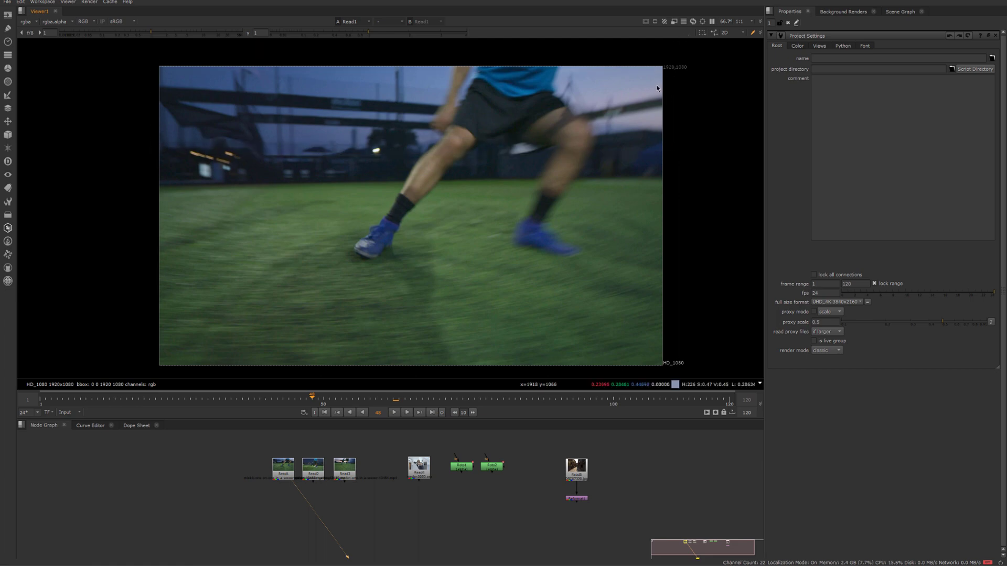
{"action": "left_click_drag", "start_coordinate": [123, 169], "coordinate": [674, 79]}
{"action": "left_click_drag", "start_coordinate": [152, 187], "coordinate": [706, 58]}
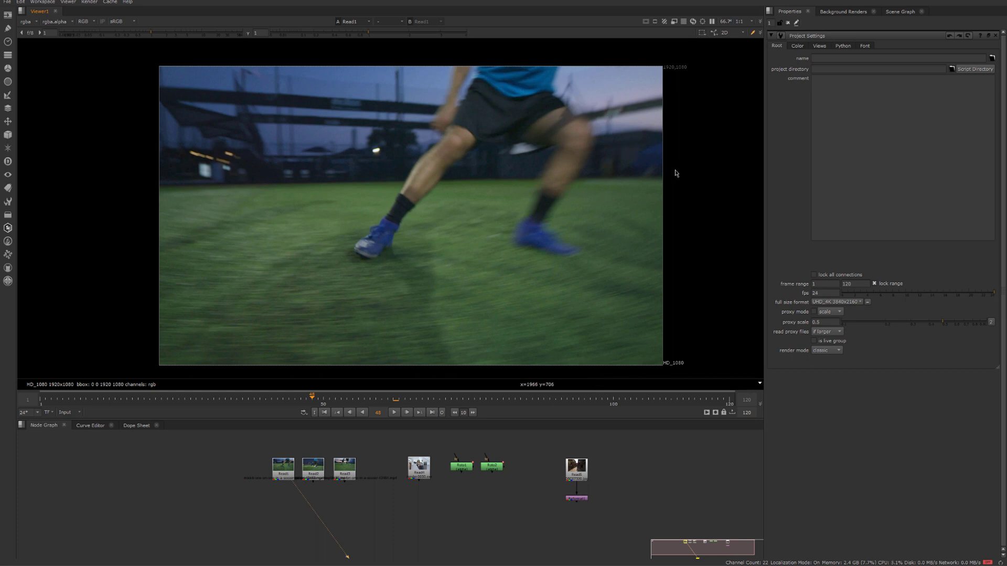
{"action": "left_click_drag", "start_coordinate": [675, 170], "coordinate": [131, 62]}
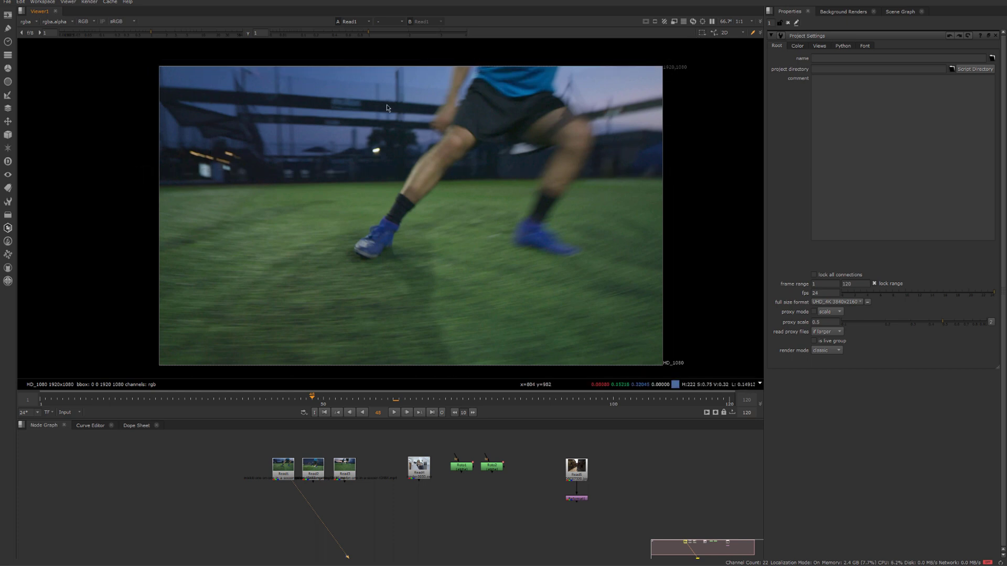
Go to about frame 49 of the Read1 clip and examine the motion-blurred edges of the player's arm up close.
{"action": "left_click", "coordinate": [311, 472]}
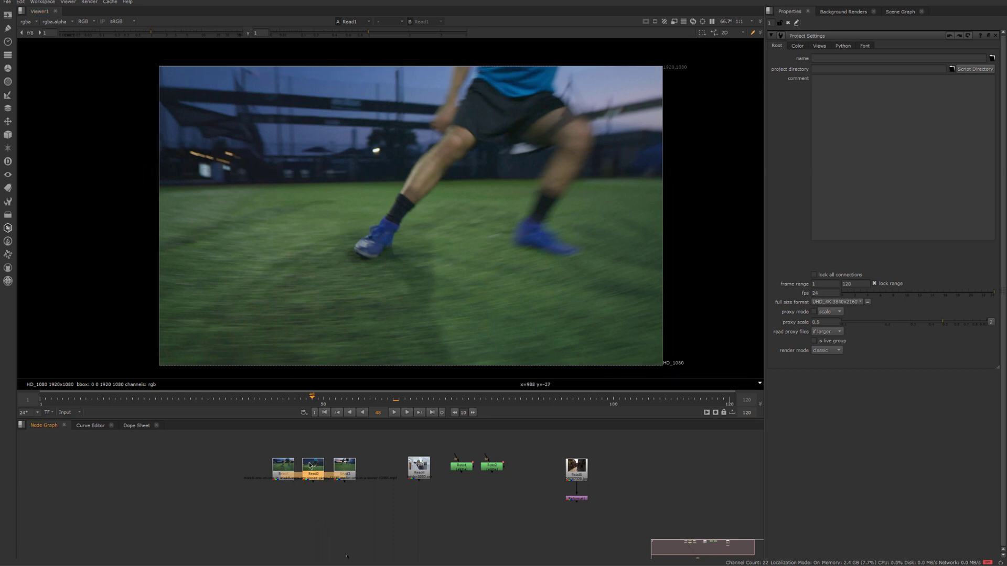
{"action": "left_click", "coordinate": [317, 405]}
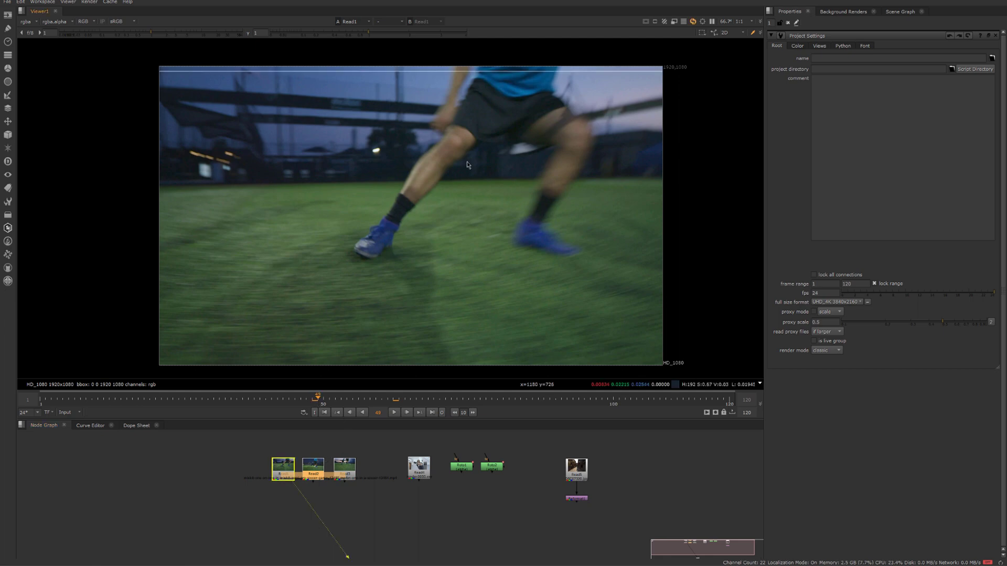
{"action": "scroll", "coordinate": [441, 114], "scroll_direction": "up", "scroll_amount": 6}
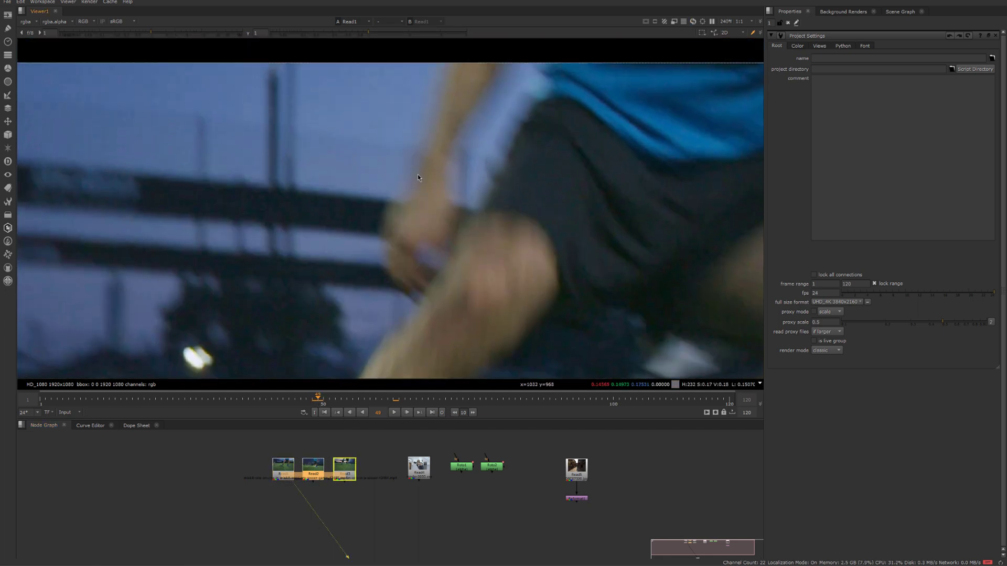
{"action": "middle_click_drag", "start_coordinate": [407, 166], "coordinate": [398, 193]}
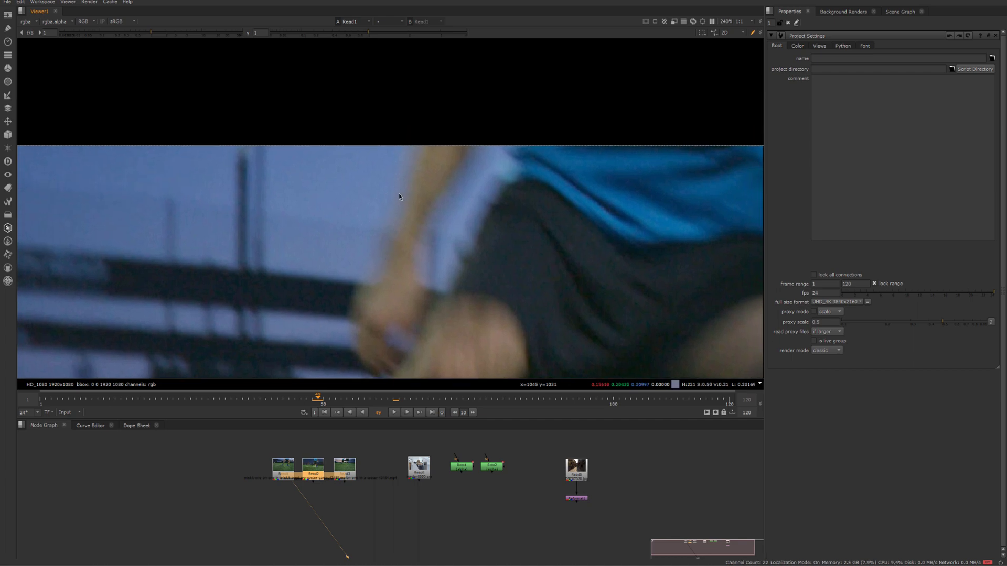
{"action": "scroll", "coordinate": [391, 257], "scroll_direction": "down", "scroll_amount": 4}
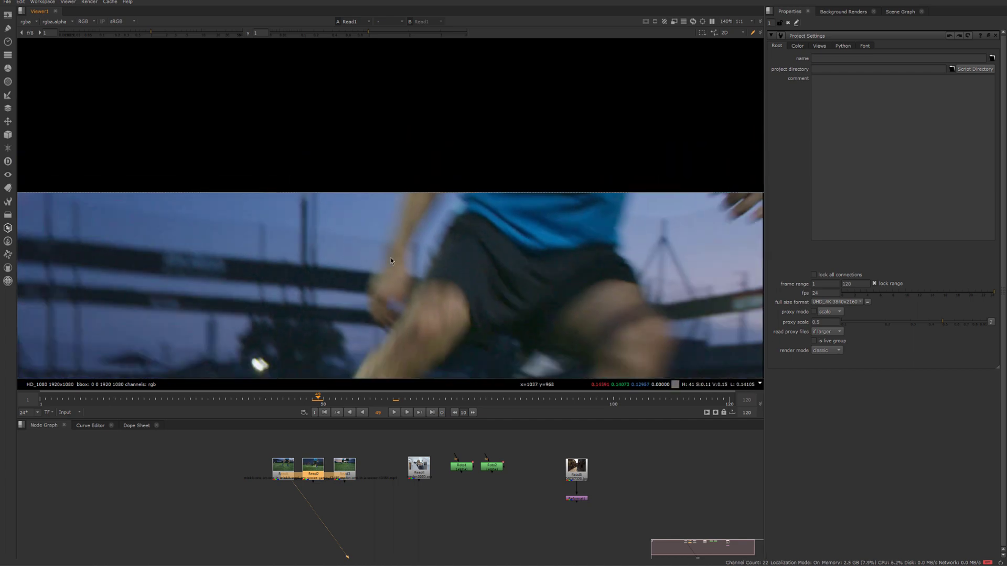
{"action": "middle_click_drag", "start_coordinate": [397, 261], "coordinate": [305, 300]}
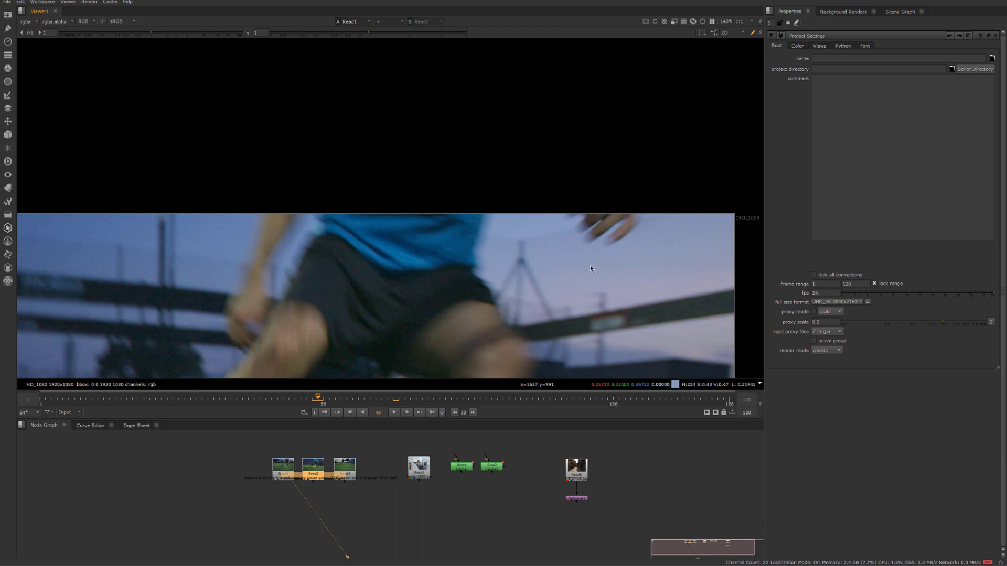
Examine the player's blurred fingers and the soft edge of the blue shirt against the sky.
{"action": "scroll", "coordinate": [592, 238], "scroll_direction": "up", "scroll_amount": 4}
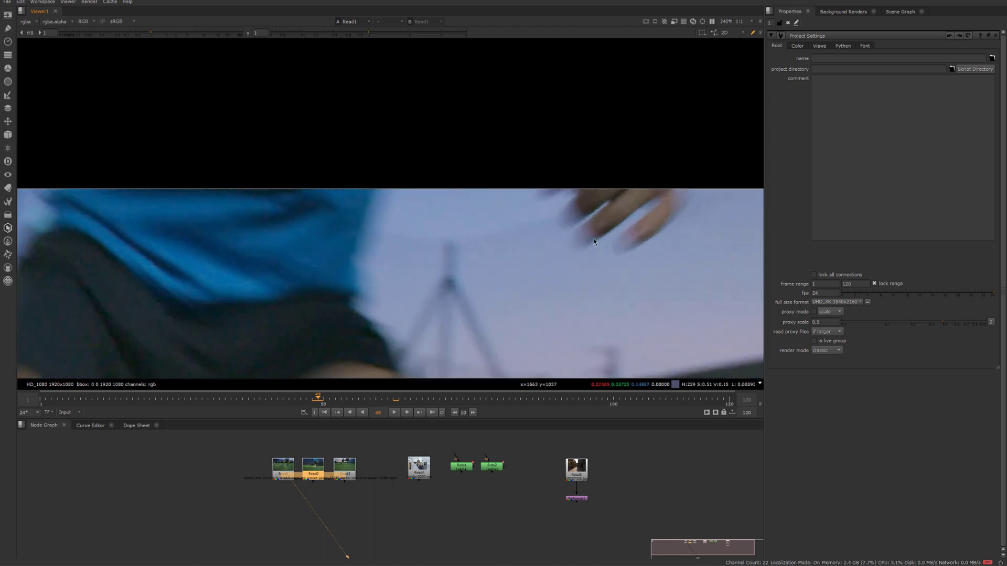
{"action": "left_click_drag", "start_coordinate": [594, 225], "coordinate": [561, 253], "text": "ctrl+shift"}
{"action": "middle_click_drag", "start_coordinate": [392, 275], "coordinate": [545, 291]}
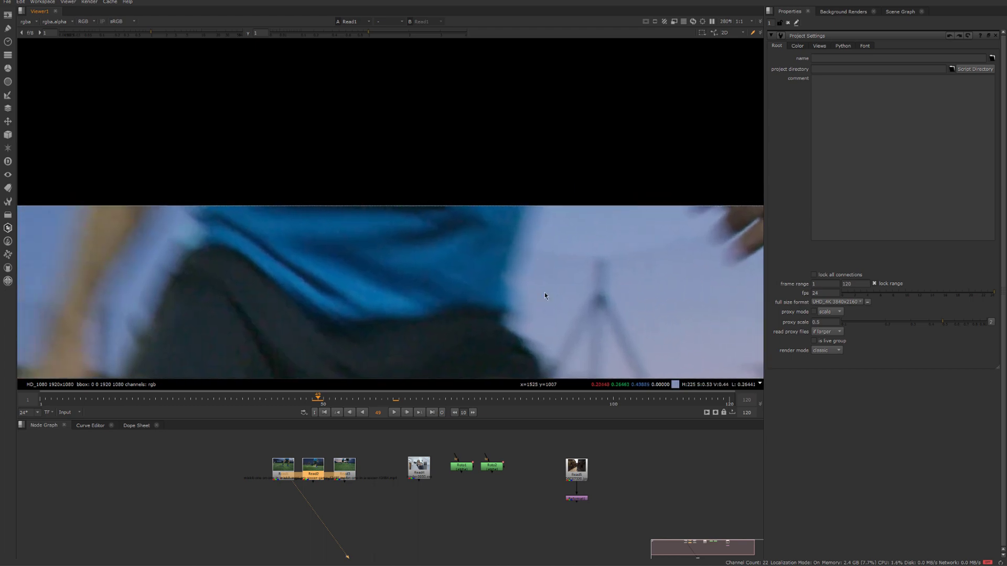
{"action": "scroll", "coordinate": [521, 262], "scroll_direction": "up", "scroll_amount": 4}
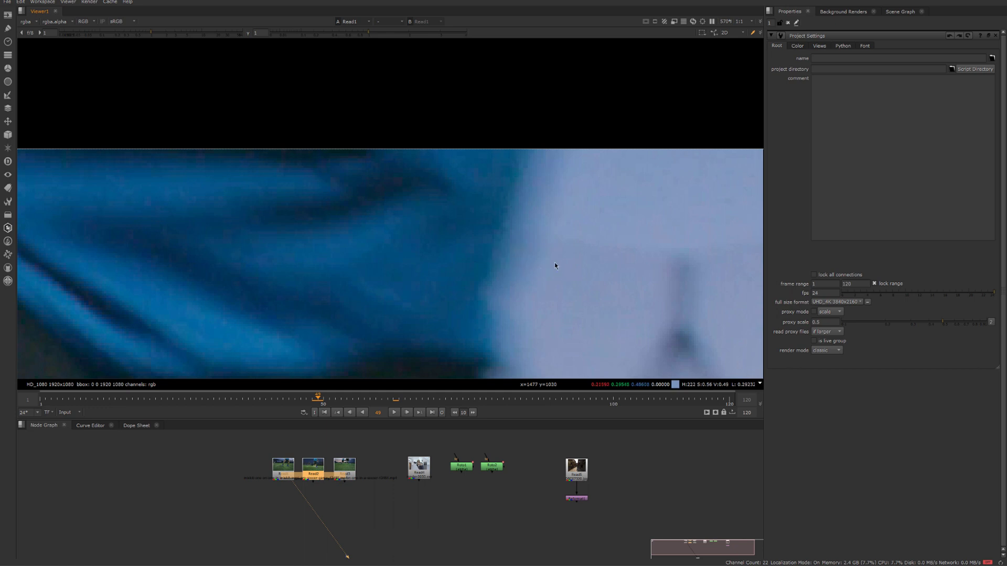
{"action": "left_click_drag", "start_coordinate": [538, 261], "coordinate": [518, 254], "text": "ctrl+shift"}
{"action": "left_click_drag", "start_coordinate": [577, 275], "coordinate": [539, 266], "text": "ctrl+shift"}
{"action": "scroll", "coordinate": [523, 263], "scroll_direction": "down", "scroll_amount": 5}
{"action": "scroll", "coordinate": [417, 256], "scroll_direction": "up", "scroll_amount": 1}
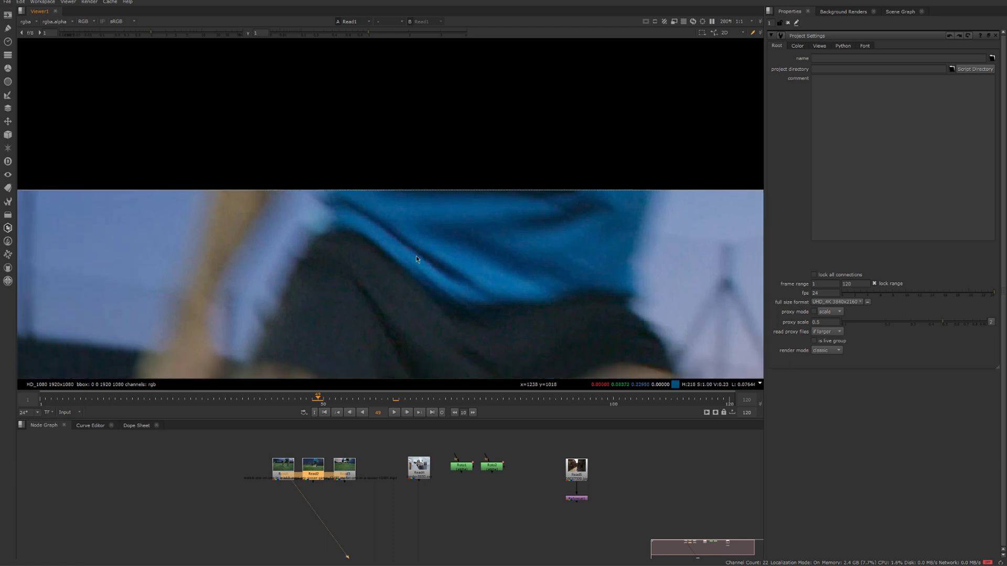
Compare the edges of the player's arm, shorts and shirt against the background at different magnifications.
{"action": "scroll", "coordinate": [335, 271], "scroll_direction": "down", "scroll_amount": 1}
{"action": "scroll", "coordinate": [338, 273], "scroll_direction": "up", "scroll_amount": 3}
{"action": "scroll", "coordinate": [342, 275], "scroll_direction": "down", "scroll_amount": 2}
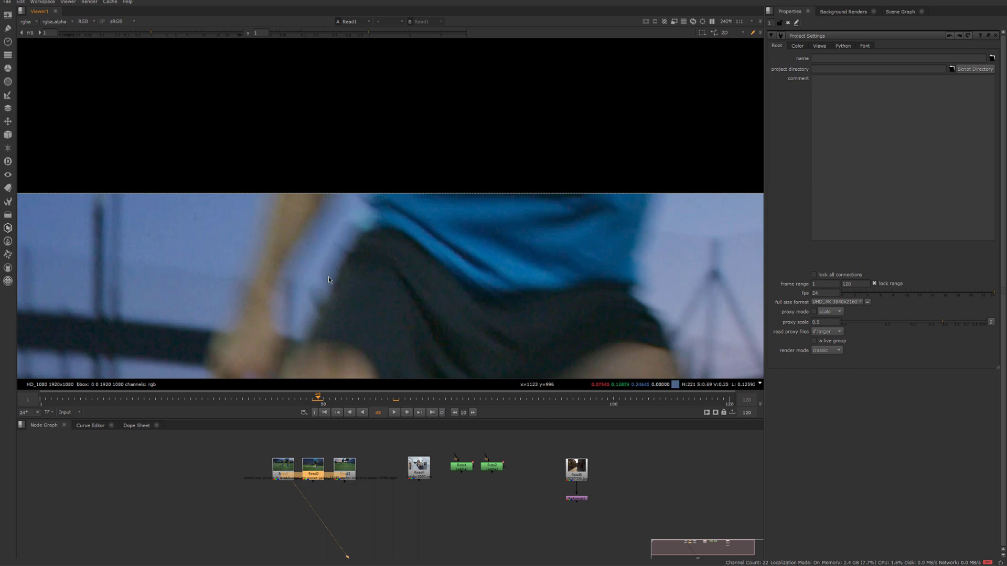
{"action": "scroll", "coordinate": [327, 354], "scroll_direction": "down", "scroll_amount": 6}
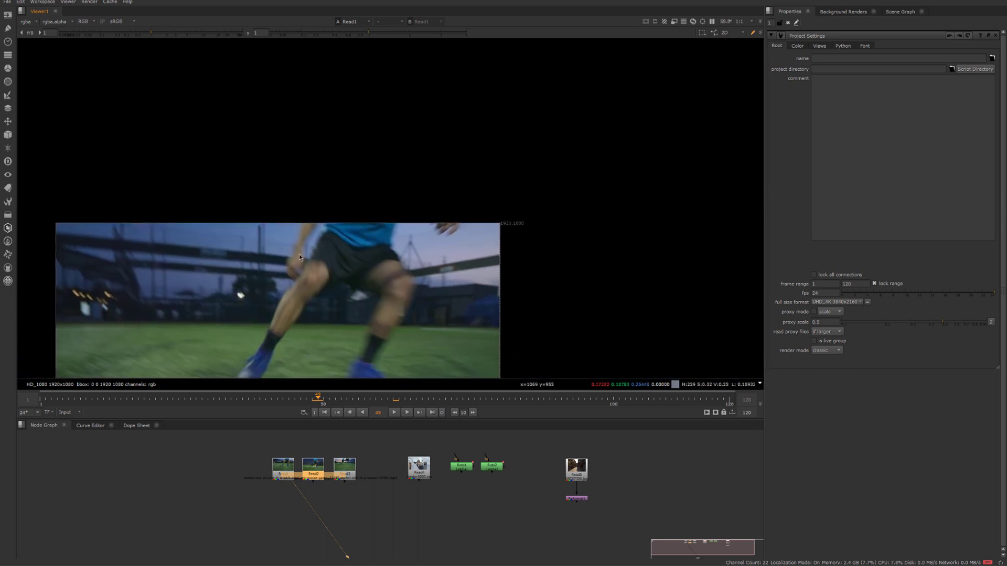
{"action": "scroll", "coordinate": [296, 253], "scroll_direction": "up", "scroll_amount": 3}
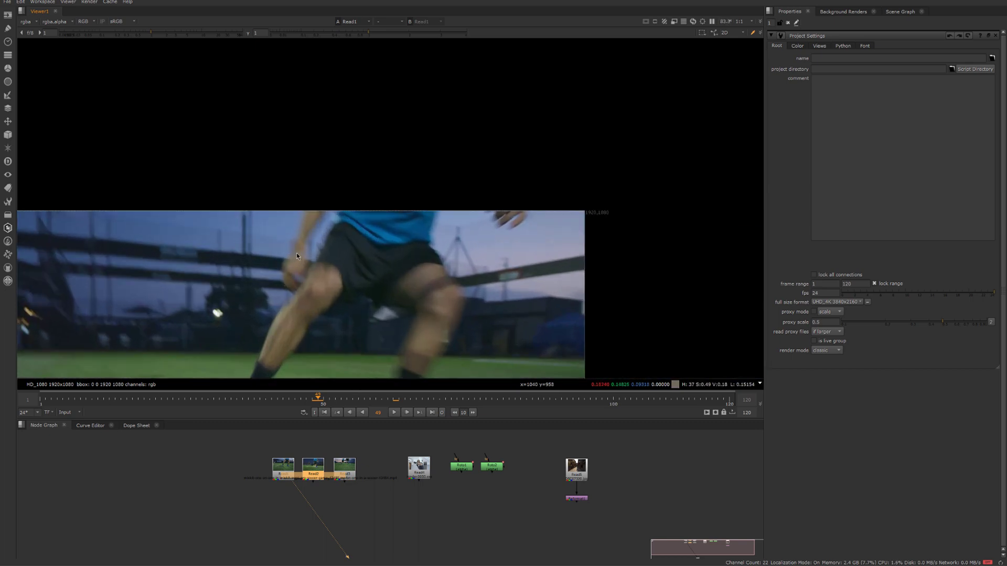
{"action": "scroll", "coordinate": [291, 243], "scroll_direction": "up", "scroll_amount": 2}
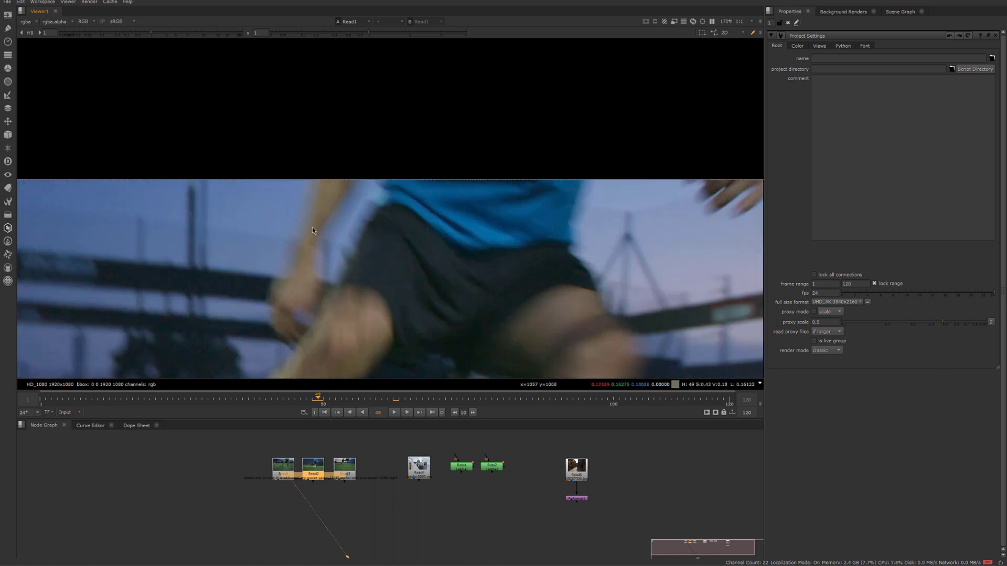
{"action": "scroll", "coordinate": [306, 231], "scroll_direction": "down", "scroll_amount": 2}
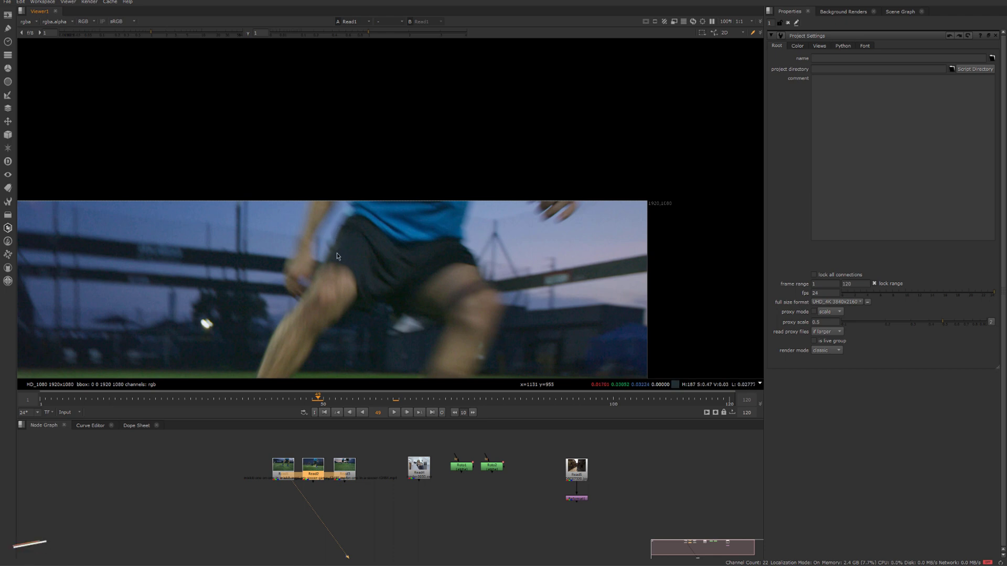
{"action": "left_click_drag", "start_coordinate": [329, 237], "coordinate": [314, 225]}
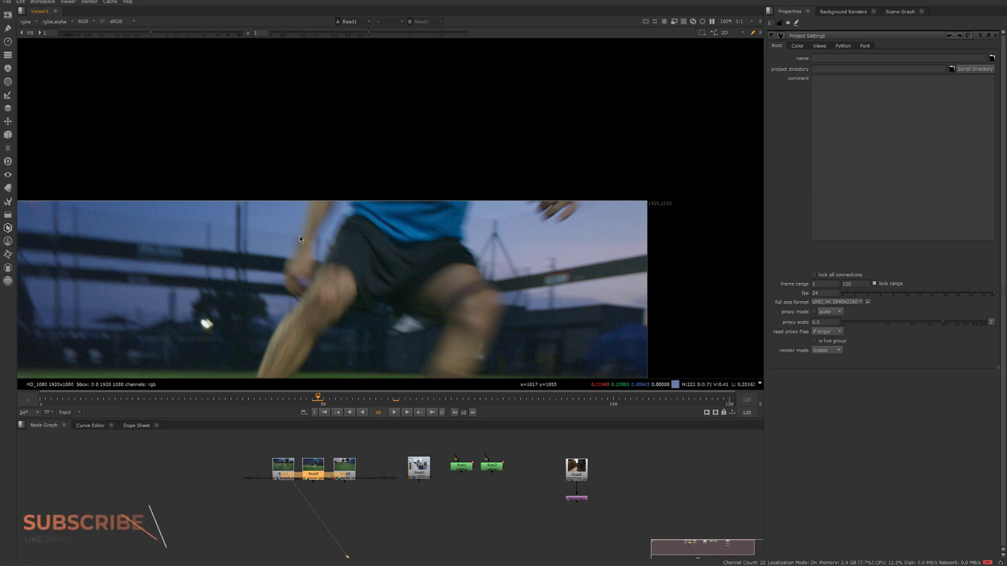
Examine the player's blurred hand at frame 58 of Read1, and show the Read3 clip in the viewer.
{"action": "left_click", "coordinate": [371, 400]}
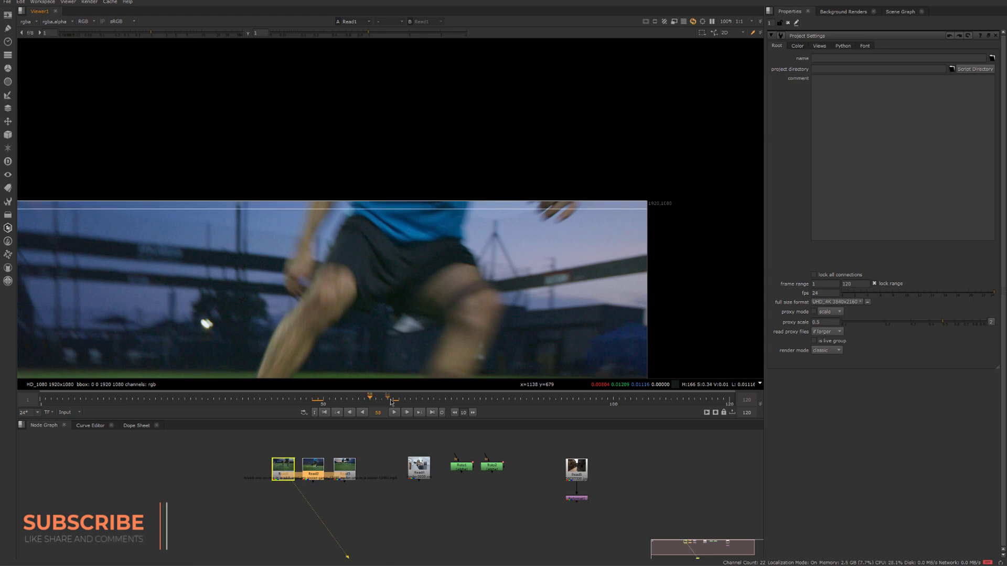
{"action": "scroll", "coordinate": [350, 236], "scroll_direction": "up", "scroll_amount": 3}
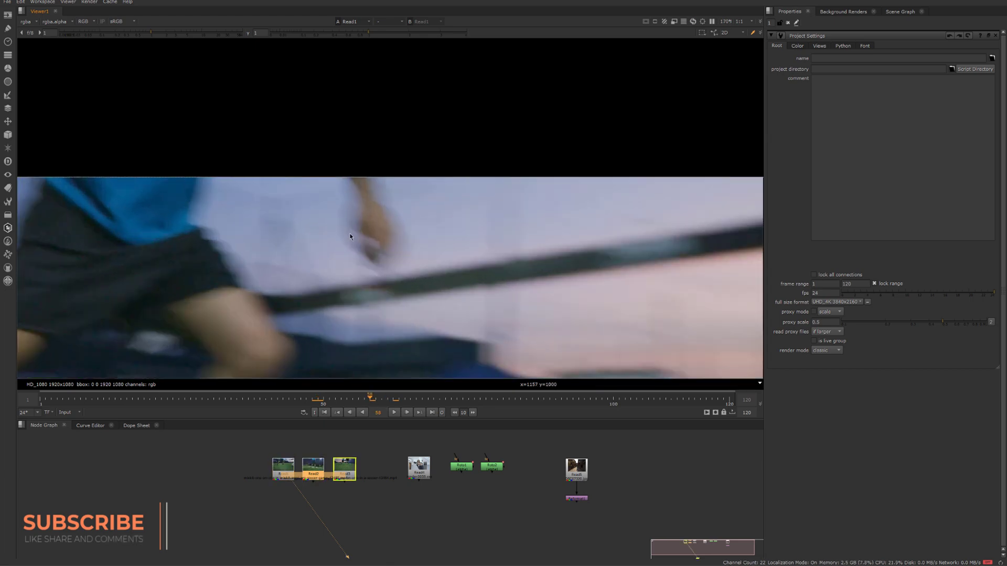
{"action": "left_click", "coordinate": [347, 465]}
{"action": "key", "text": "1"}
{"action": "scroll", "coordinate": [410, 283], "scroll_direction": "down", "scroll_amount": 2}
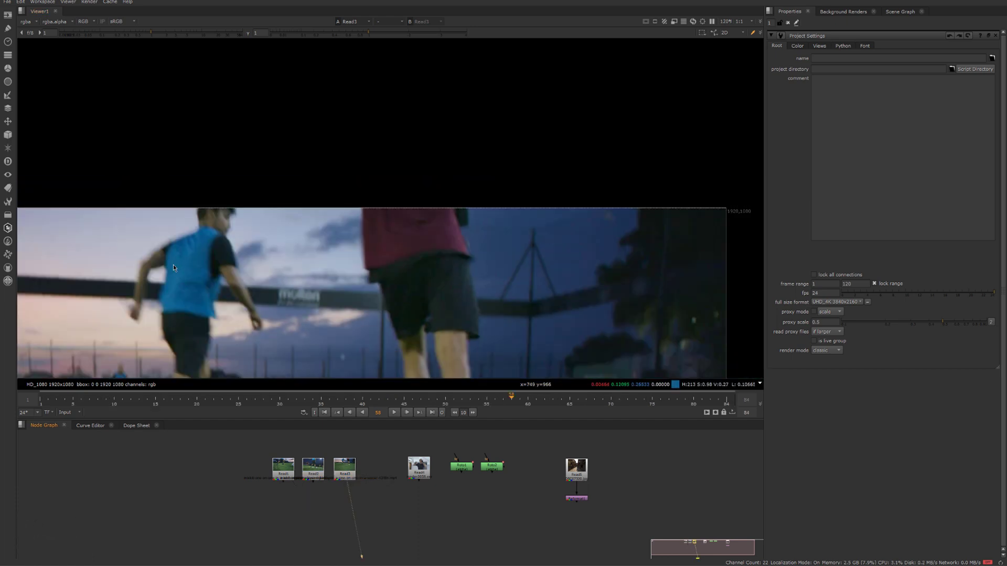
Examine the blue-shirted player's arms and torso edges up close at frame 58 of Read3.
{"action": "scroll", "coordinate": [162, 263], "scroll_direction": "up", "scroll_amount": 4}
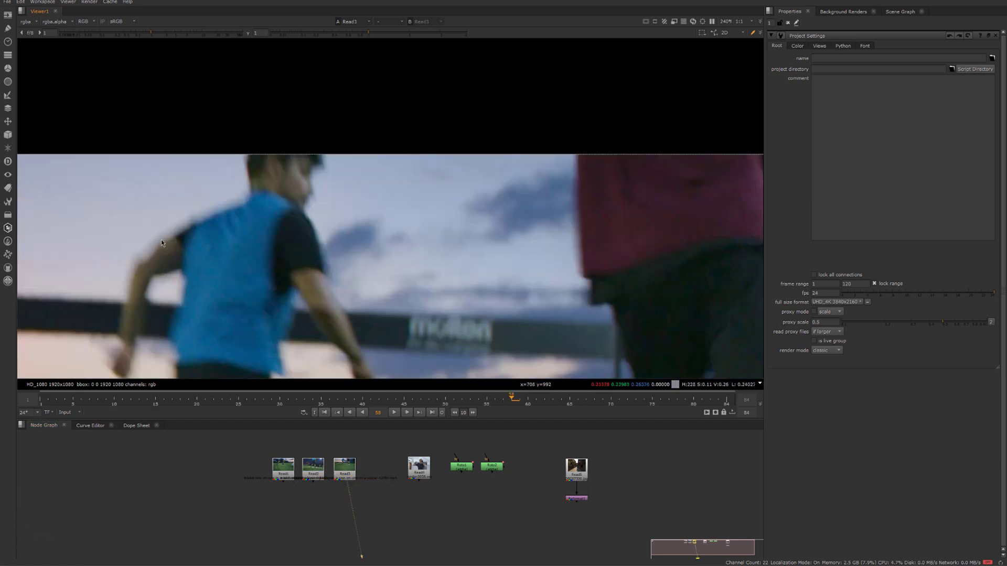
{"action": "scroll", "coordinate": [212, 271], "scroll_direction": "down", "scroll_amount": 5}
{"action": "scroll", "coordinate": [299, 339], "scroll_direction": "down", "scroll_amount": 2}
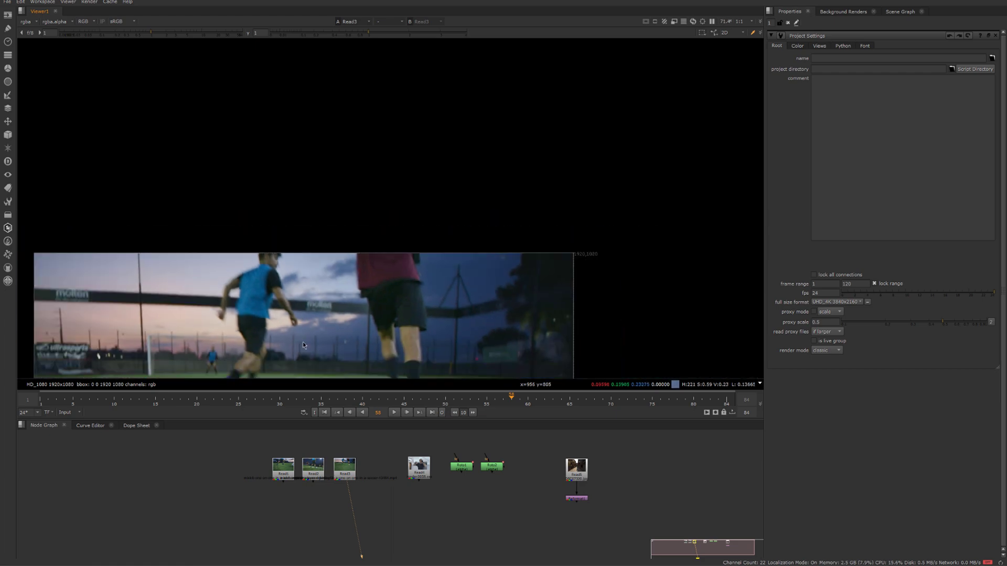
Go to frame 35 of Read3 and examine the player's blurred hand against the sky and the blurred ball.
{"action": "left_click", "coordinate": [321, 402]}
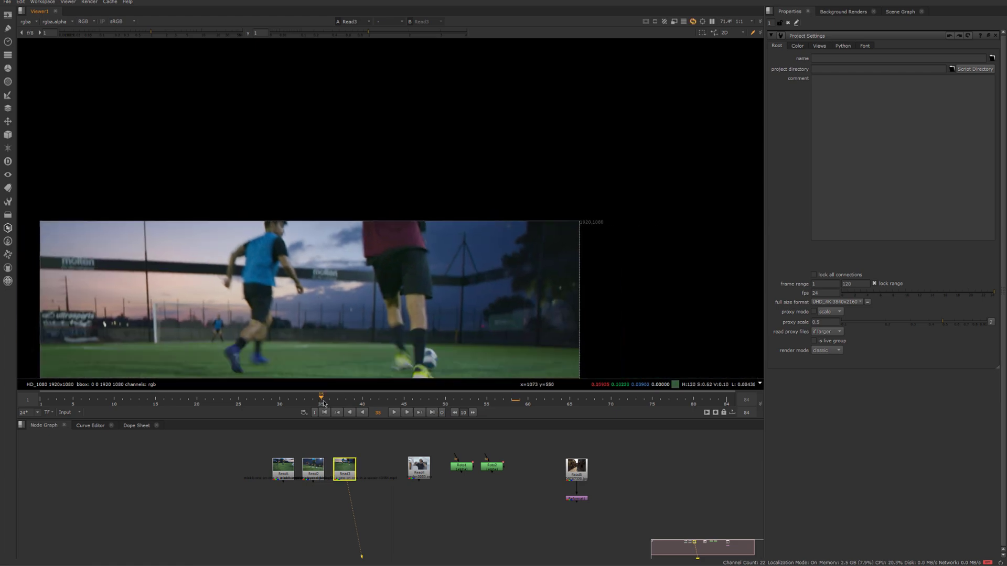
{"action": "scroll", "coordinate": [346, 263], "scroll_direction": "up", "scroll_amount": 8}
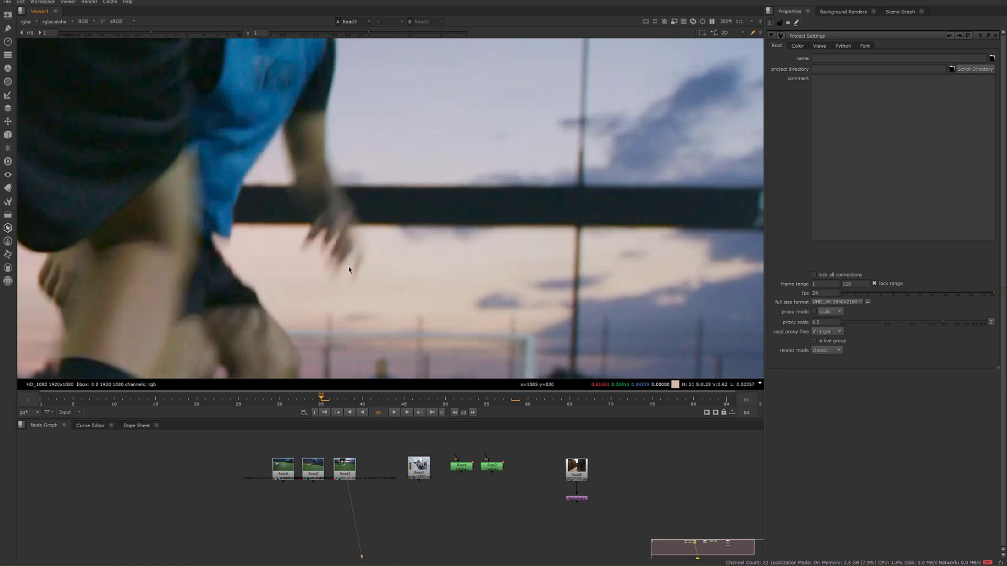
{"action": "scroll", "coordinate": [350, 270], "scroll_direction": "down", "scroll_amount": 4}
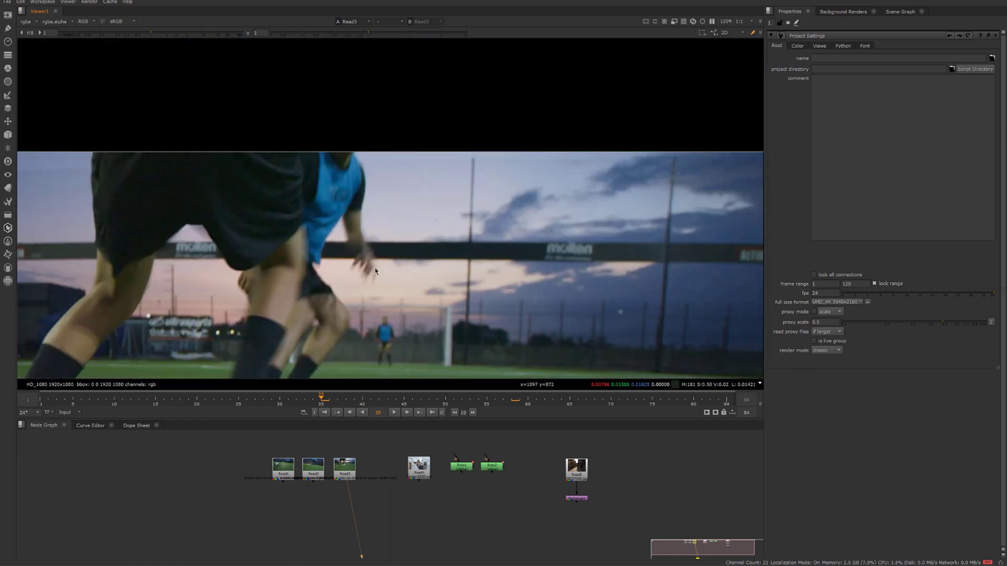
{"action": "scroll", "coordinate": [419, 435], "scroll_direction": "down", "scroll_amount": 1}
{"action": "middle_click_drag", "start_coordinate": [425, 334], "coordinate": [406, 303]}
{"action": "scroll", "coordinate": [405, 301], "scroll_direction": "down", "scroll_amount": 3}
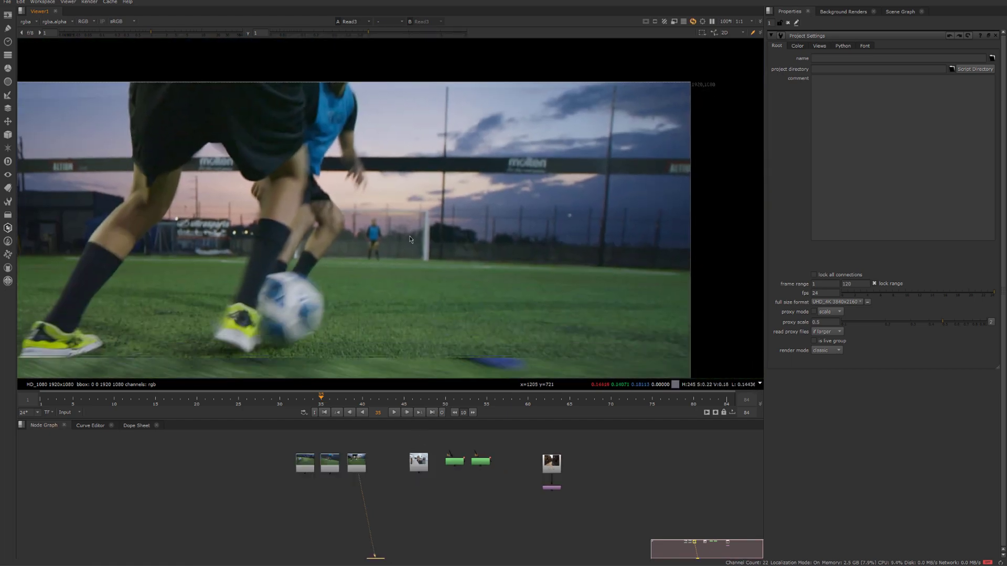
Show the Read4 boxing clip in the viewer and examine the boxer's blurred fist up close.
{"action": "left_click_drag", "start_coordinate": [424, 461], "coordinate": [515, 486]}
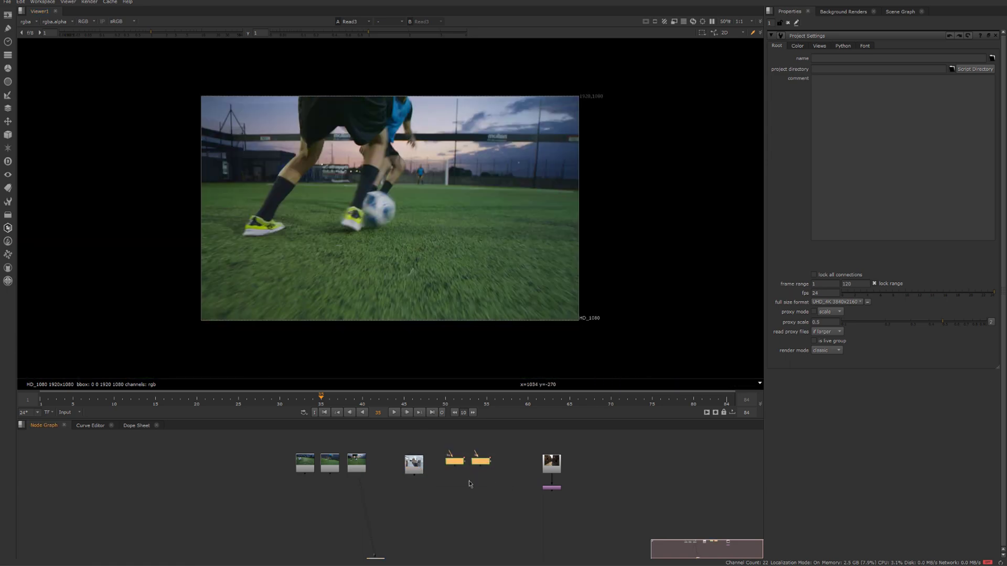
{"action": "left_click", "coordinate": [419, 472]}
{"action": "key", "text": "1"}
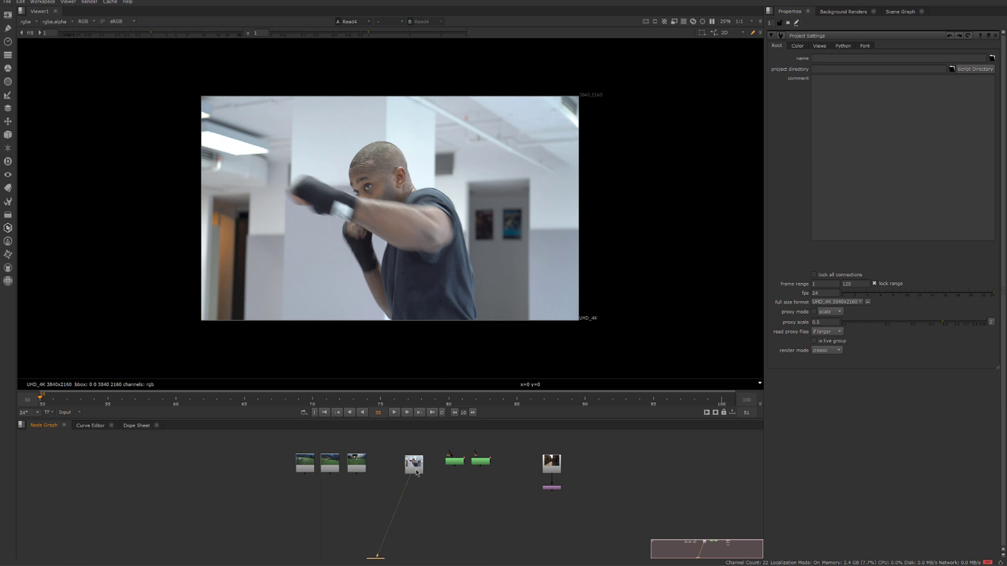
{"action": "scroll", "coordinate": [347, 212], "scroll_direction": "up", "scroll_amount": 3}
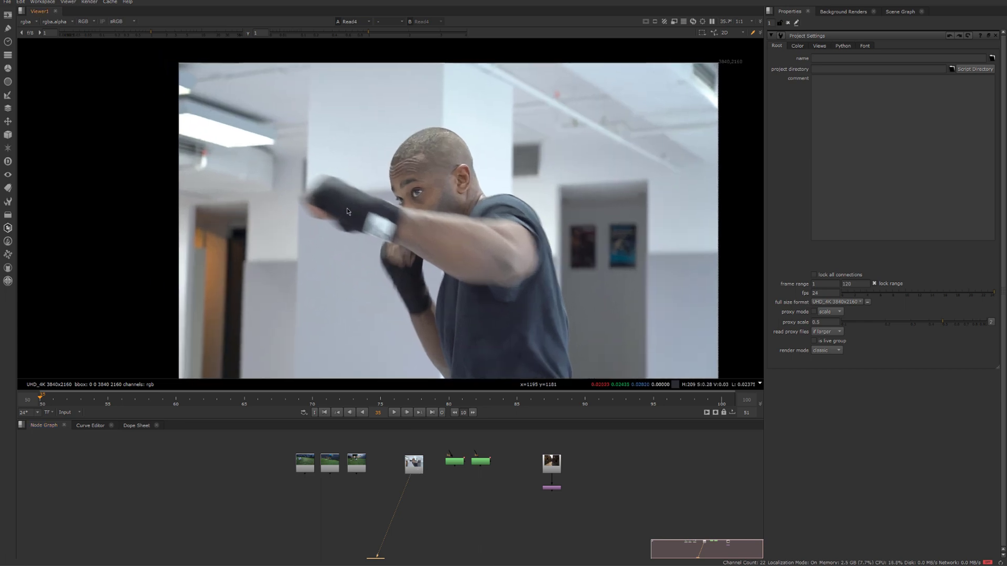
{"action": "scroll", "coordinate": [335, 246], "scroll_direction": "up", "scroll_amount": 1}
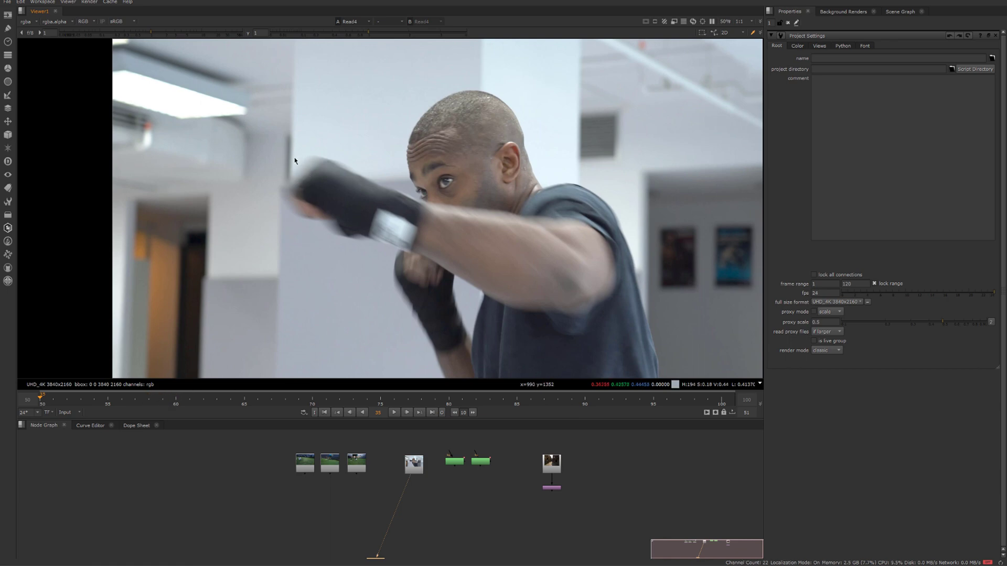
{"action": "middle_click_drag", "start_coordinate": [334, 243], "coordinate": [328, 256]}
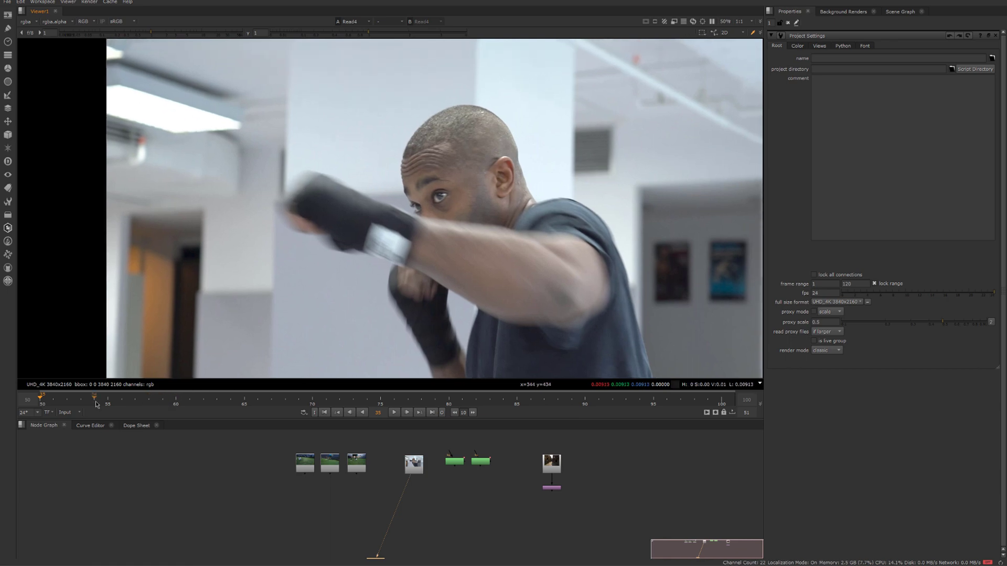
Play the Read4 clip through to frame 77 and bring the boxer's whole upper body into view.
{"action": "left_click_drag", "start_coordinate": [107, 402], "coordinate": [278, 401]}
{"action": "left_click", "coordinate": [394, 413]}
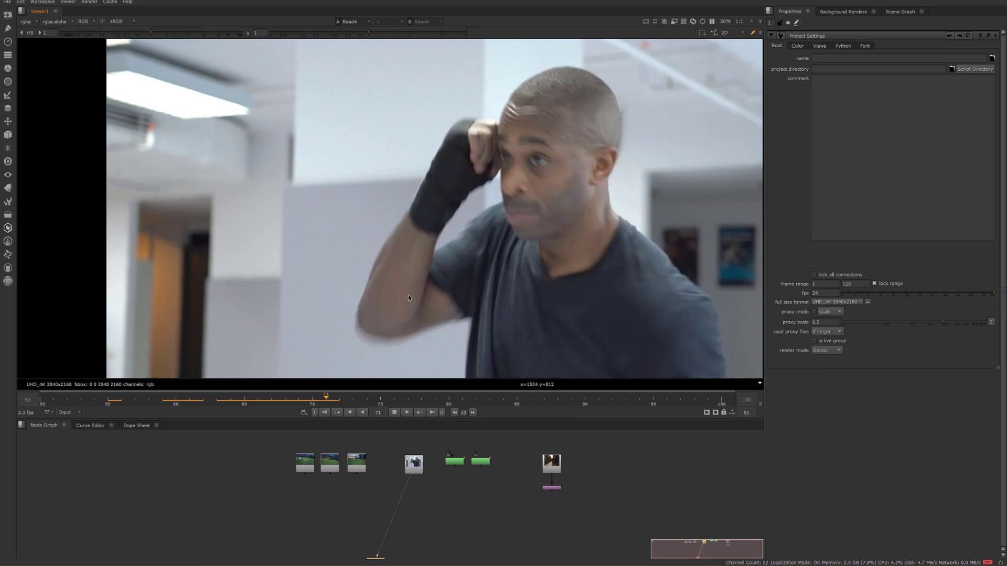
{"action": "left_click", "coordinate": [395, 413]}
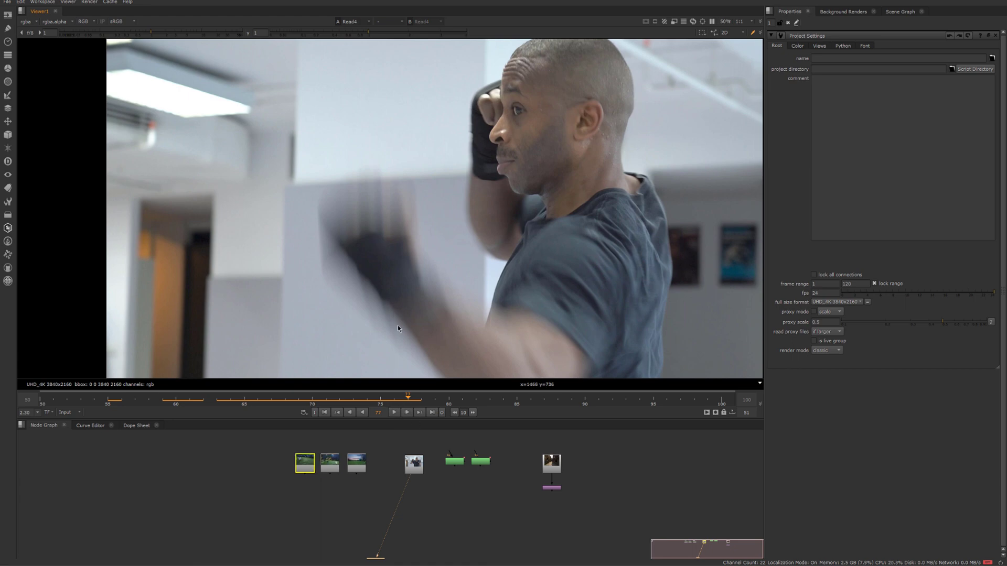
{"action": "scroll", "coordinate": [395, 329], "scroll_direction": "down", "scroll_amount": 2}
{"action": "middle_click_drag", "start_coordinate": [391, 330], "coordinate": [371, 285]}
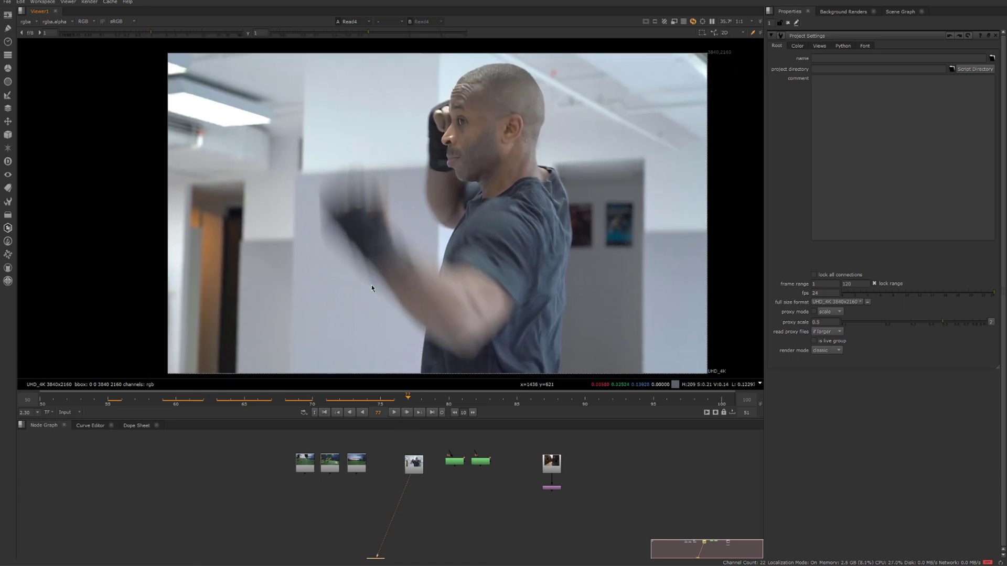
Compare the sharp edges of the boxer's head and back with his blurred hand and forearm at frame 77.
{"action": "left_click_drag", "start_coordinate": [285, 90], "coordinate": [569, 359]}
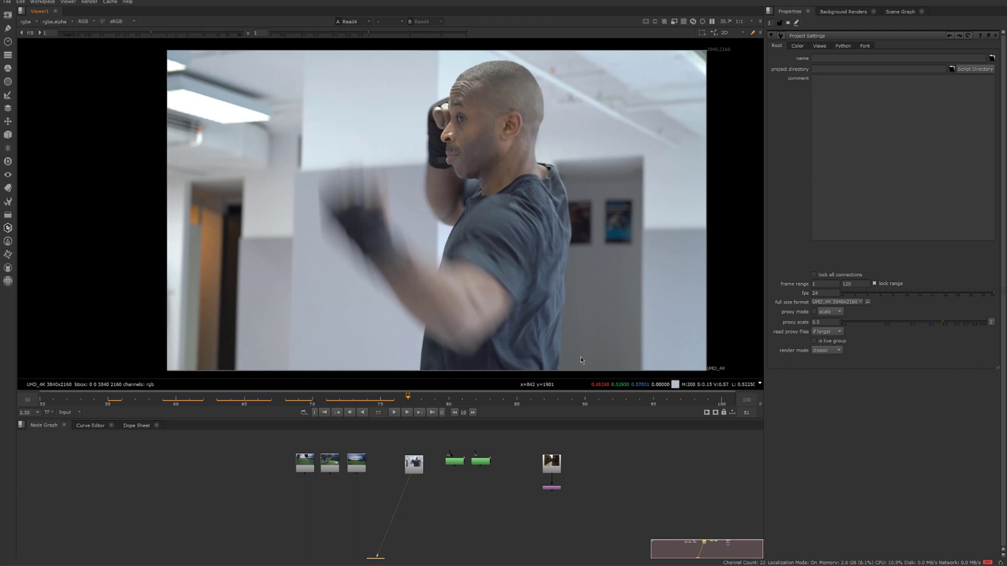
{"action": "scroll", "coordinate": [581, 351], "scroll_direction": "down", "scroll_amount": 1}
{"action": "middle_click_drag", "start_coordinate": [585, 350], "coordinate": [545, 329]}
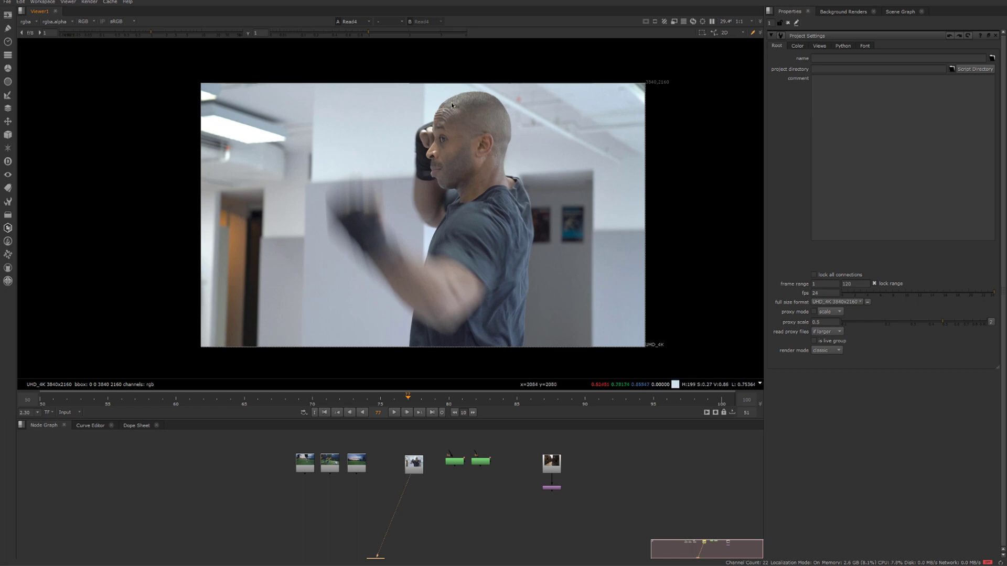
{"action": "left_click_drag", "start_coordinate": [444, 94], "coordinate": [535, 372]}
{"action": "scroll", "coordinate": [543, 217], "scroll_direction": "up", "scroll_amount": 5}
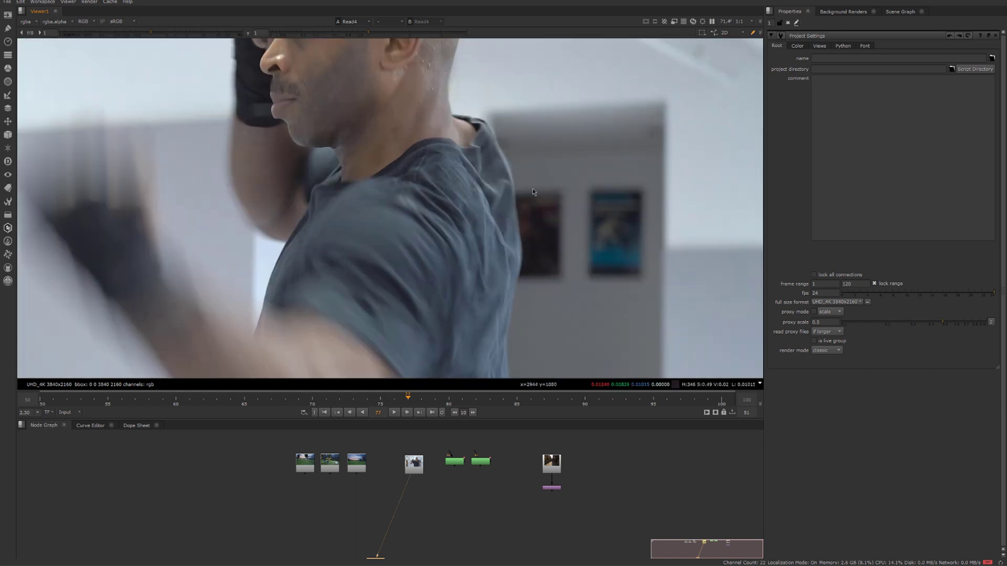
{"action": "scroll", "coordinate": [423, 280], "scroll_direction": "down", "scroll_amount": 3}
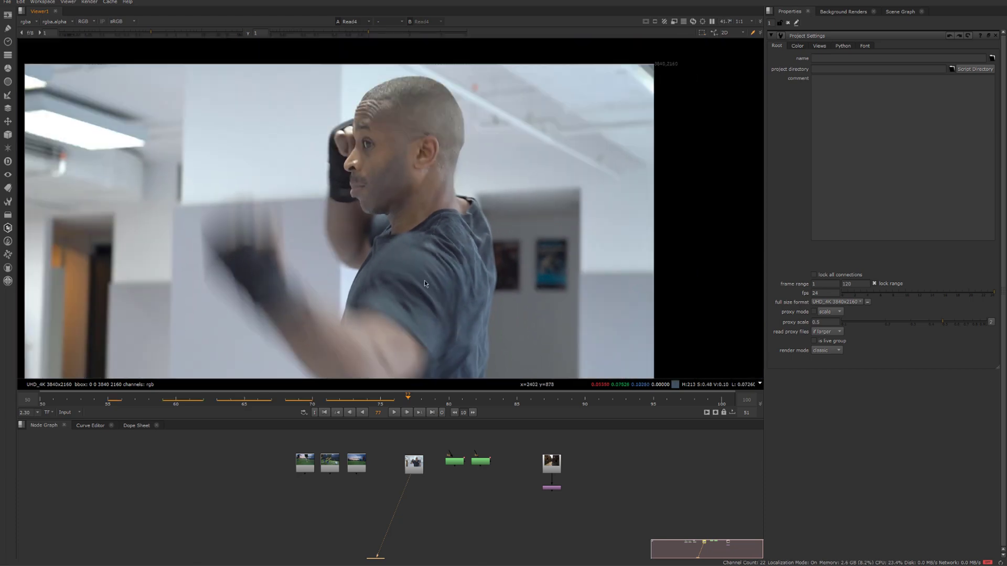
{"action": "middle_click_drag", "start_coordinate": [424, 280], "coordinate": [521, 233]}
{"action": "left_click_drag", "start_coordinate": [266, 101], "coordinate": [401, 329]}
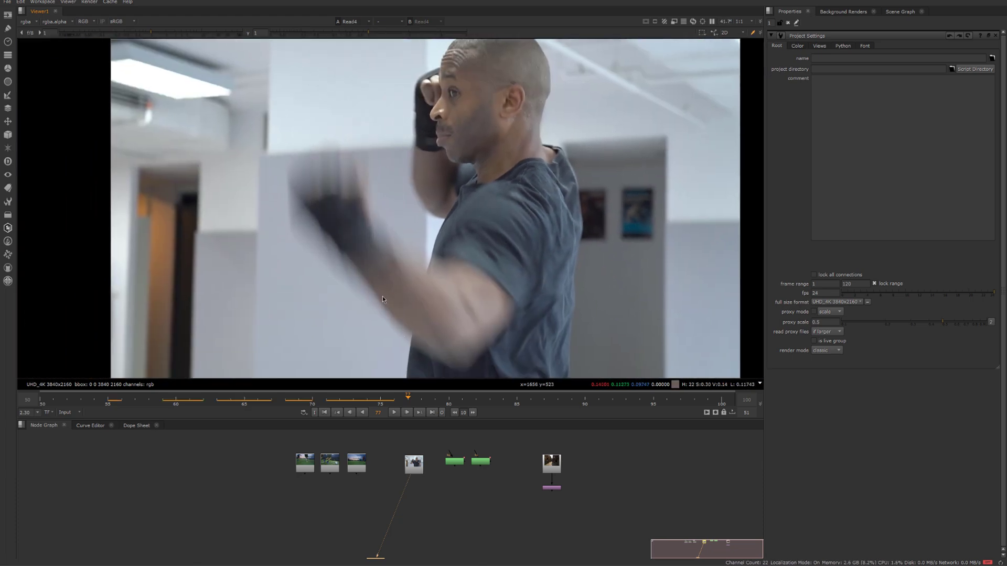
{"action": "middle_click_drag", "start_coordinate": [383, 297], "coordinate": [419, 273]}
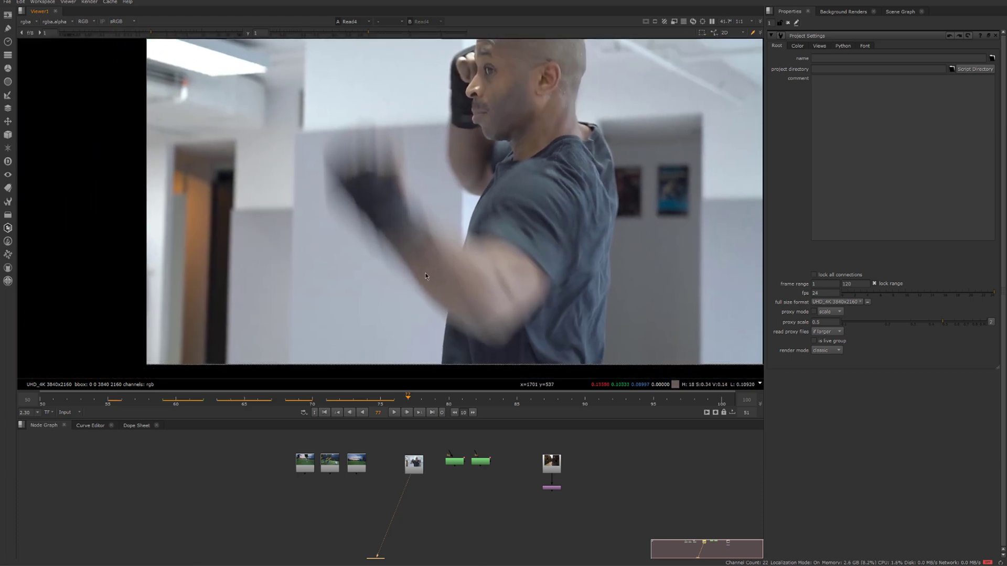
Open the Roto2 node's properties and check its splines over the boxer's blurred fist at frame 62.
{"action": "double_click", "coordinate": [481, 462]}
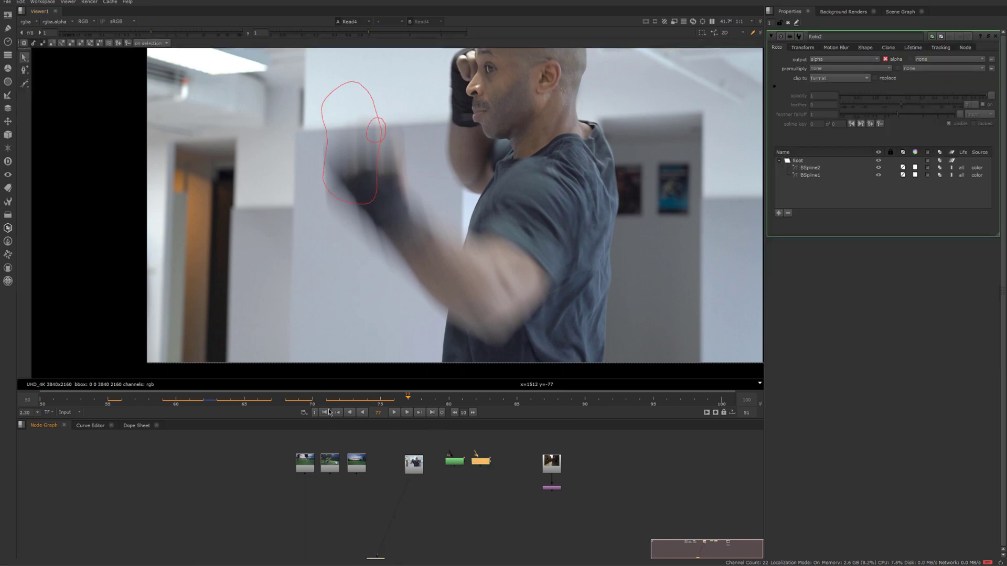
{"action": "left_click", "coordinate": [208, 403]}
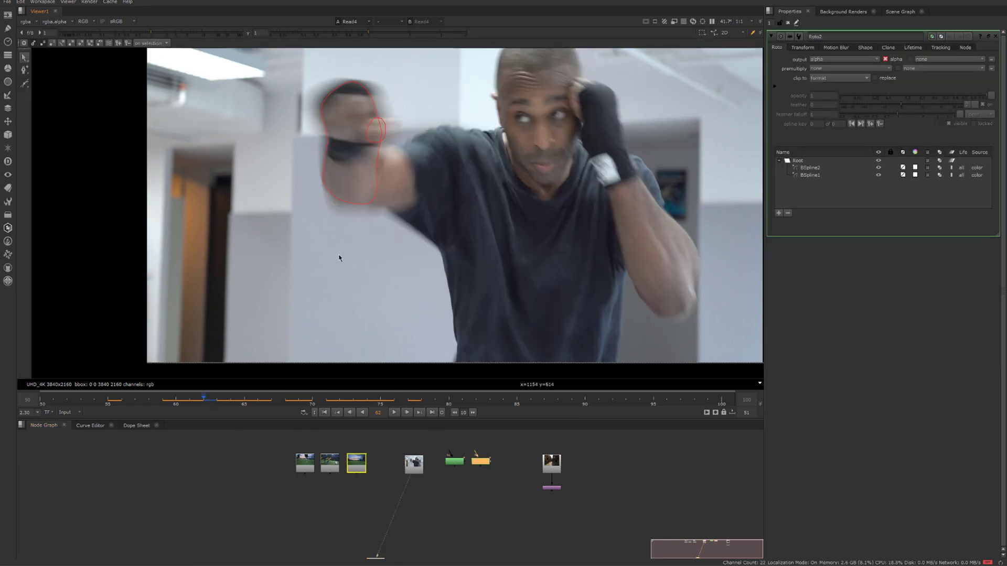
{"action": "left_click_drag", "start_coordinate": [266, 254], "coordinate": [299, 231]}
Open Roto1 and check its splines against the boxer's blurred arms at frames 78 and 88.
{"action": "left_click", "coordinate": [456, 467]}
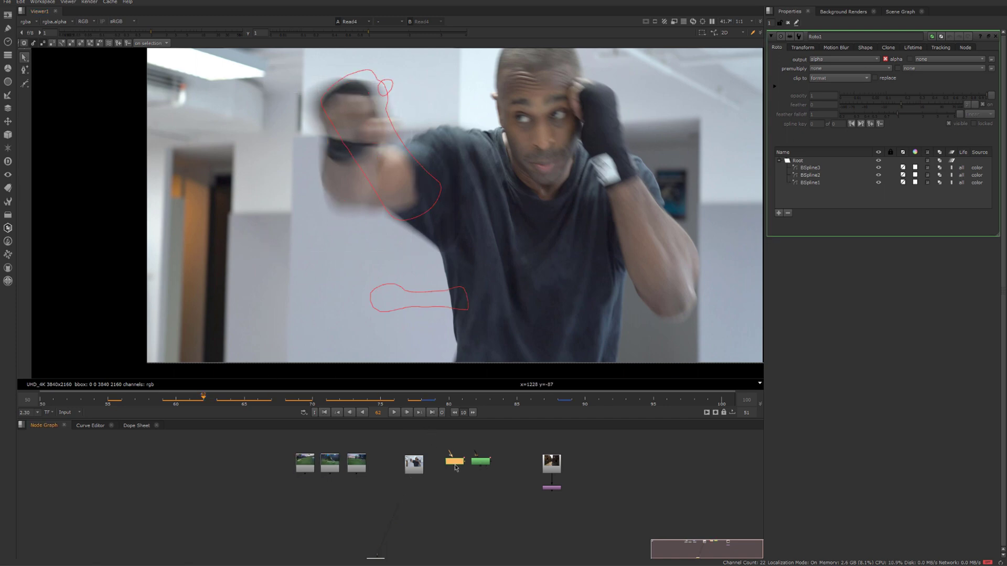
{"action": "left_click", "coordinate": [431, 407]}
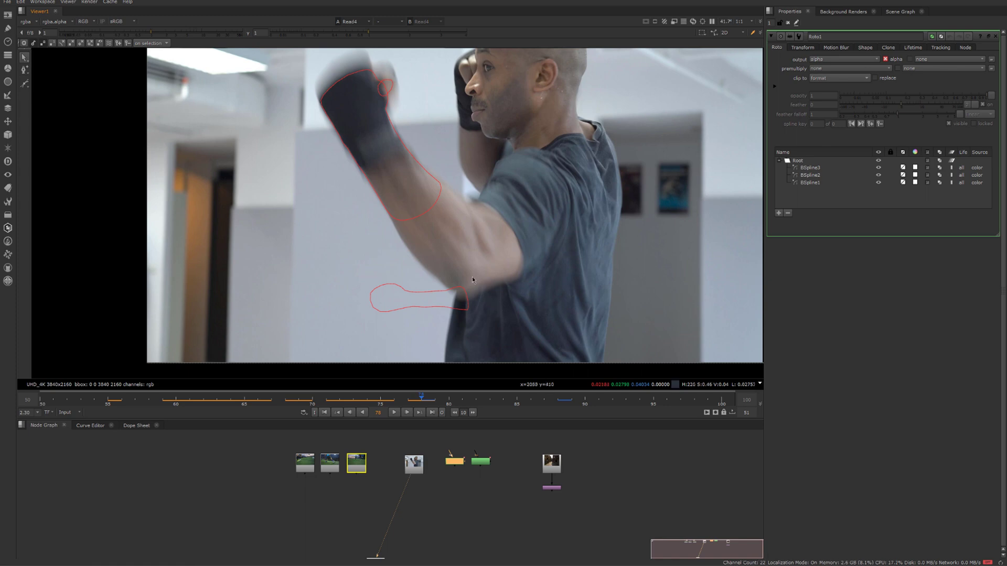
{"action": "middle_click_drag", "start_coordinate": [469, 251], "coordinate": [477, 263]}
{"action": "mouse_move", "coordinate": [478, 258]}
{"action": "left_mouse_down"}
{"action": "mouse_move", "coordinate": [441, 250]}
{"action": "mouse_move", "coordinate": [276, 84]}
{"action": "mouse_move", "coordinate": [337, 153]}
{"action": "mouse_move", "coordinate": [462, 252]}
{"action": "left_mouse_up"}
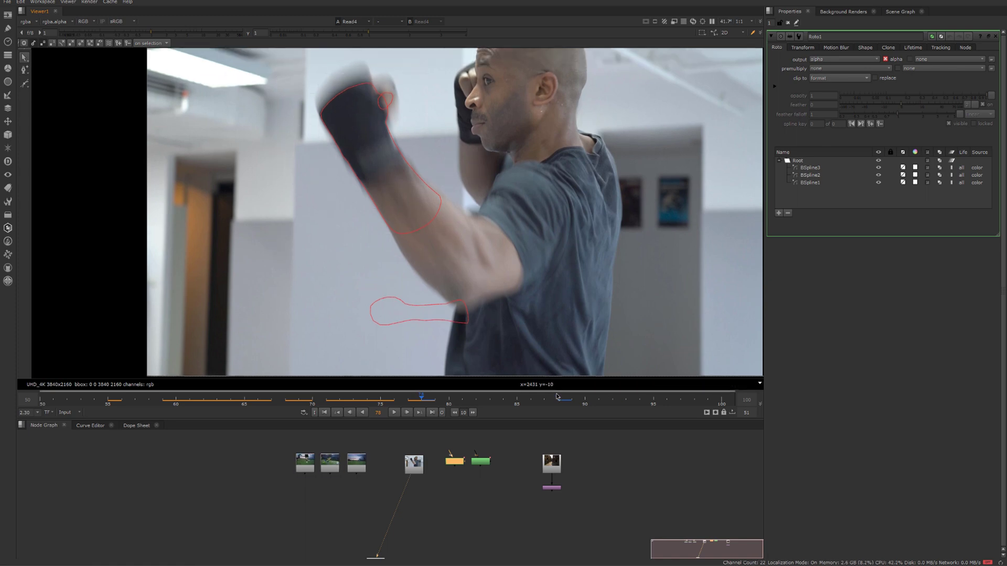
{"action": "left_click", "coordinate": [558, 399]}
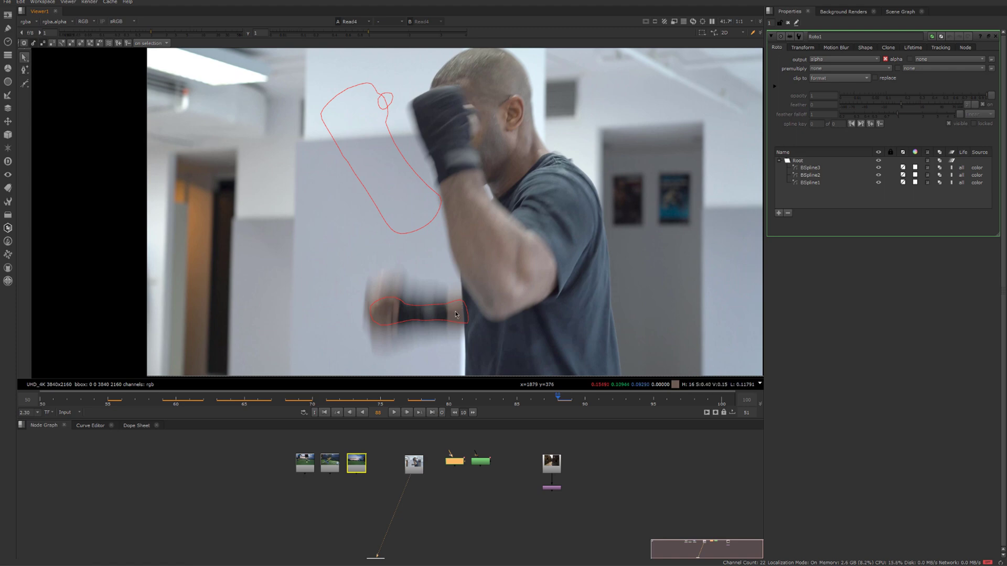
{"action": "middle_click_drag", "start_coordinate": [453, 316], "coordinate": [446, 278]}
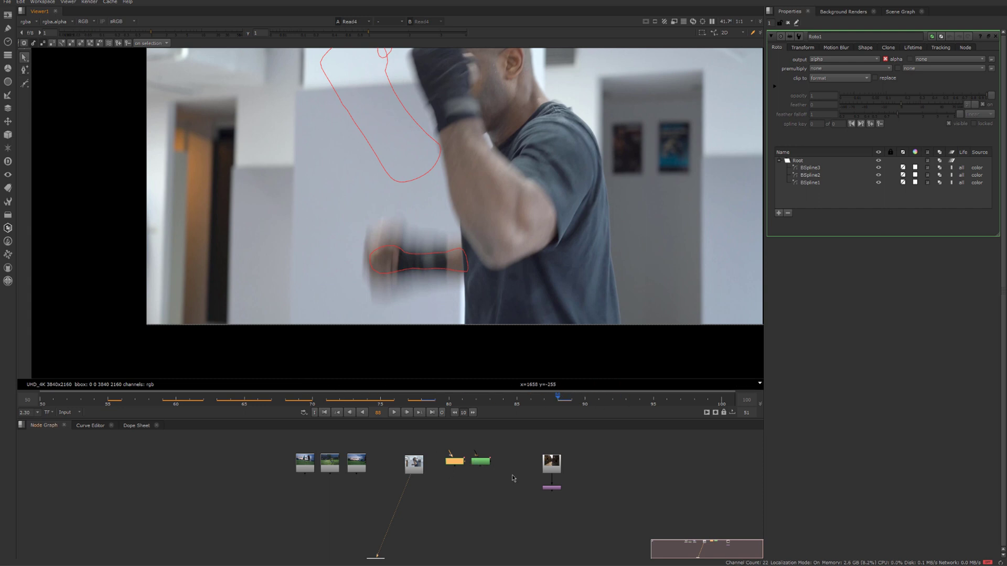
Move the Read4 node slightly below the row of nodes and return to frame 78 of the boxing clip.
{"action": "left_click_drag", "start_coordinate": [531, 504], "coordinate": [596, 470]}
{"action": "left_click", "coordinate": [484, 478]}
{"action": "scroll", "coordinate": [485, 479], "scroll_direction": "up", "scroll_amount": 3}
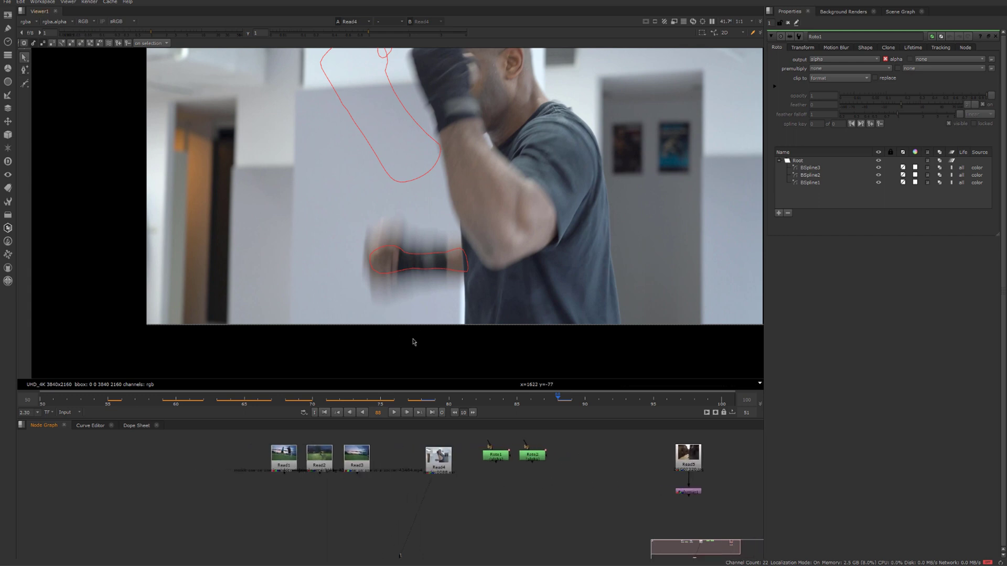
{"action": "scroll", "coordinate": [440, 471], "scroll_direction": "down", "scroll_amount": 3}
{"action": "left_click_drag", "start_coordinate": [420, 449], "coordinate": [421, 465]}
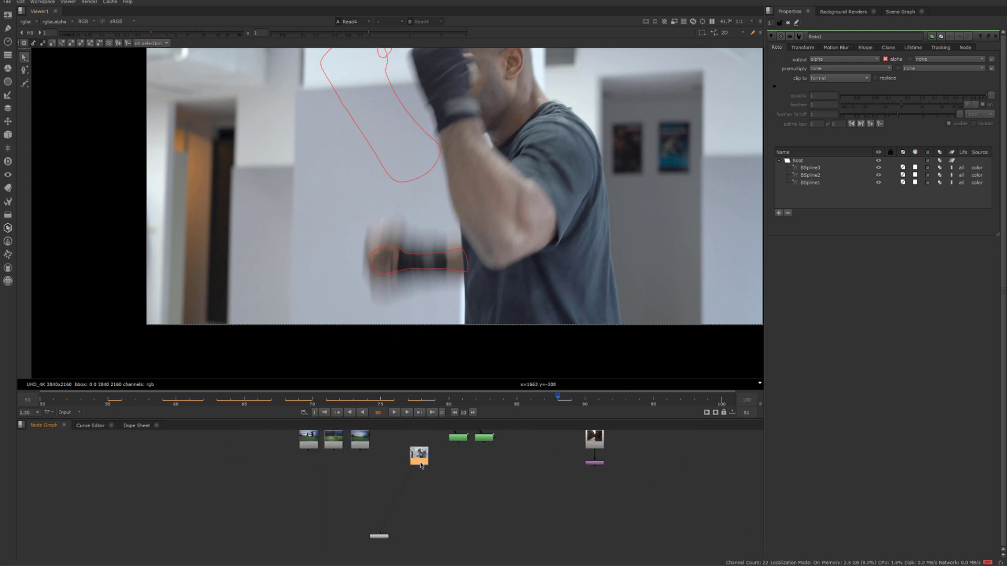
{"action": "left_click", "coordinate": [421, 400]}
{"action": "middle_click_drag", "start_coordinate": [407, 274], "coordinate": [434, 392]}
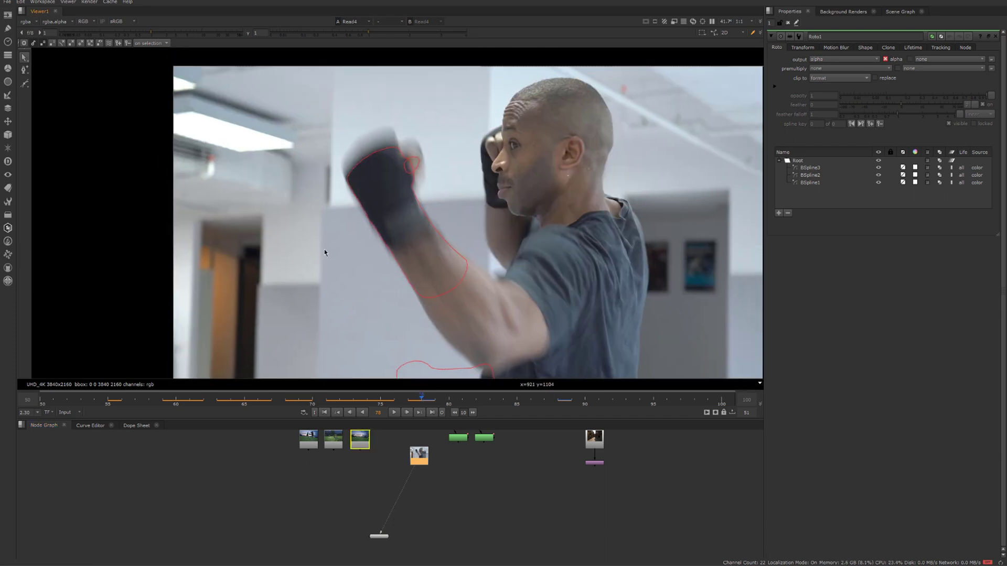
Close the Roto1 and Roto2 properties and examine the boxer's blurred fist at frame 78 without the spline overlays.
{"action": "left_click", "coordinate": [788, 22]}
{"action": "scroll", "coordinate": [409, 120], "scroll_direction": "up", "scroll_amount": 3}
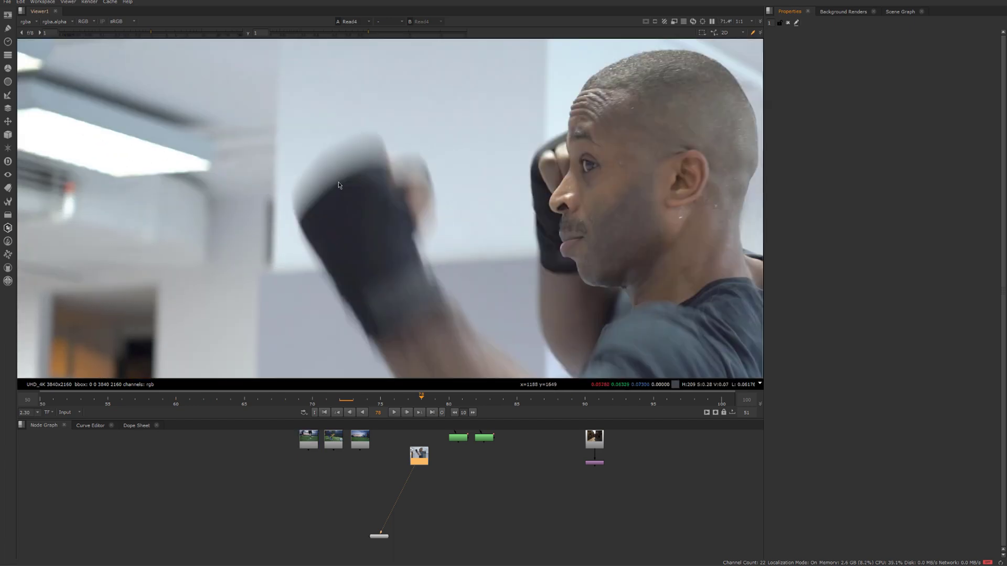
{"action": "middle_click_drag", "start_coordinate": [376, 242], "coordinate": [381, 226]}
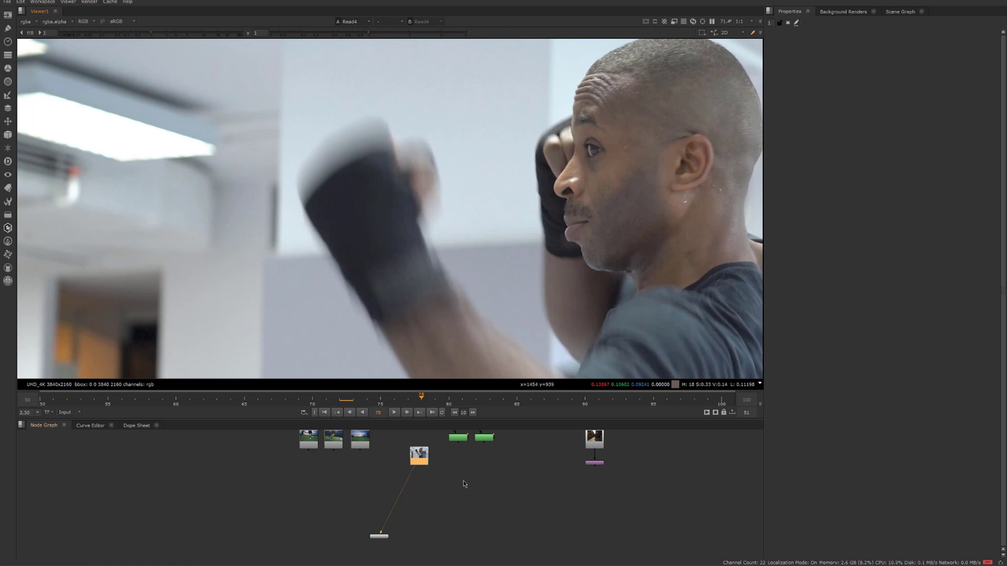
Move Roto2 aside toward Read5, place Roto1 beside Read4, and open Roto1's properties.
{"action": "middle_click_drag", "start_coordinate": [423, 485], "coordinate": [421, 493]}
{"action": "left_click_drag", "start_coordinate": [432, 466], "coordinate": [522, 464]}
{"action": "double_click", "coordinate": [434, 474]}
{"action": "left_click", "coordinate": [438, 474]}
{"action": "left_click_drag", "start_coordinate": [438, 476], "coordinate": [441, 490]}
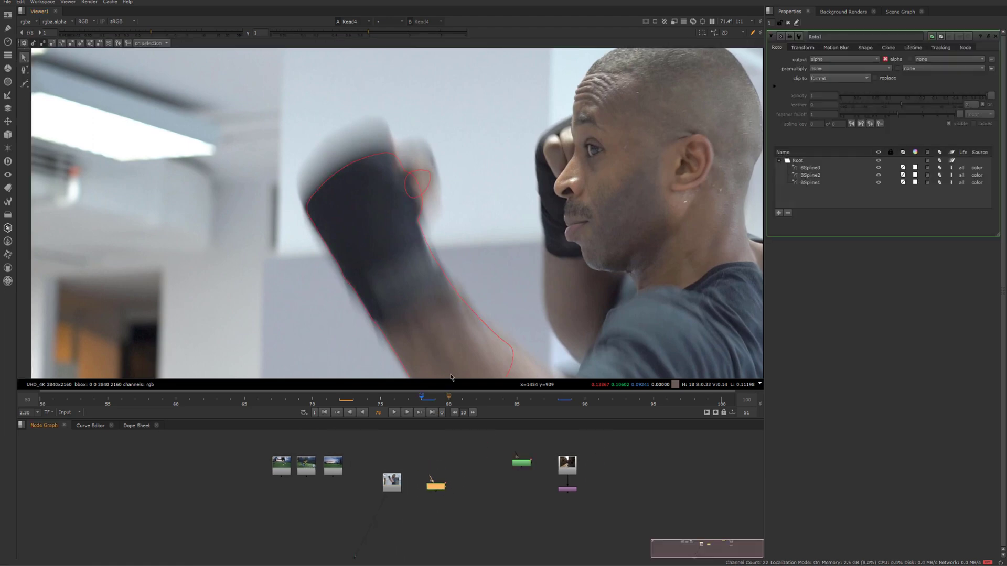
Hide and lock the BSpline3 shape in Roto1, keeping the arm and thumb splines showing on the boxer.
{"action": "scroll", "coordinate": [423, 304], "scroll_direction": "down", "scroll_amount": 3}
{"action": "middle_click_drag", "start_coordinate": [440, 341], "coordinate": [468, 287]}
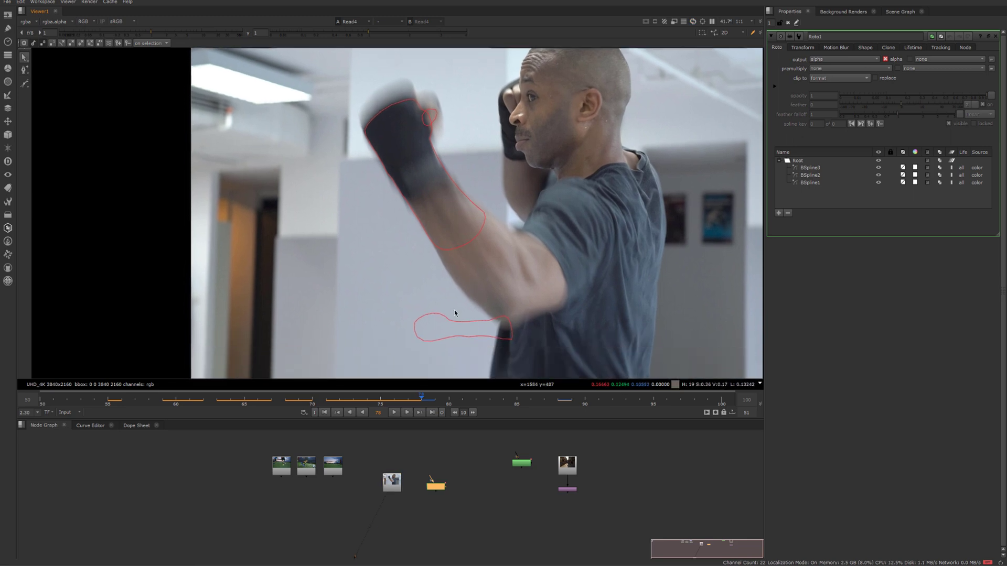
{"action": "left_click", "coordinate": [811, 167]}
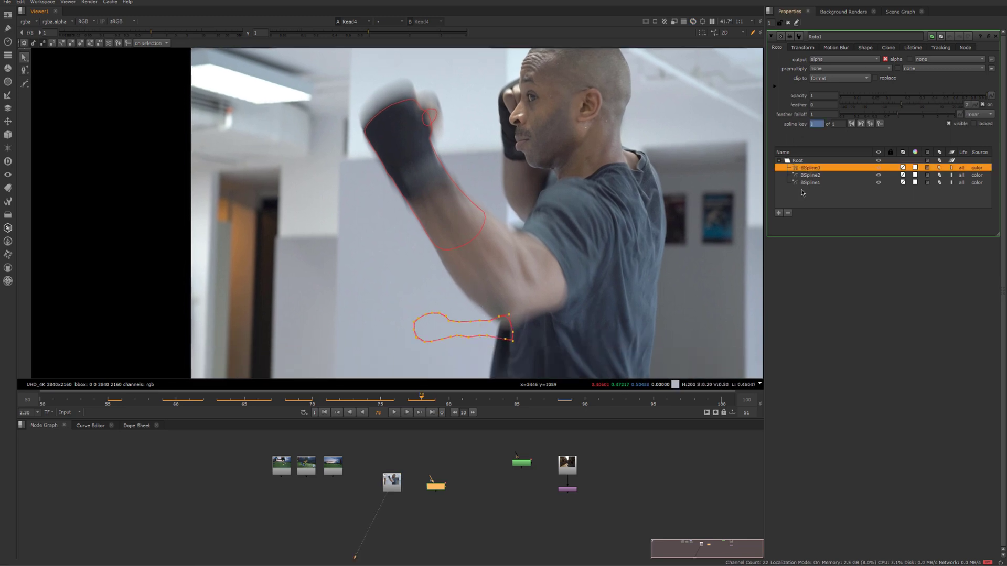
{"action": "left_click", "coordinate": [879, 167]}
{"action": "left_click", "coordinate": [890, 167]}
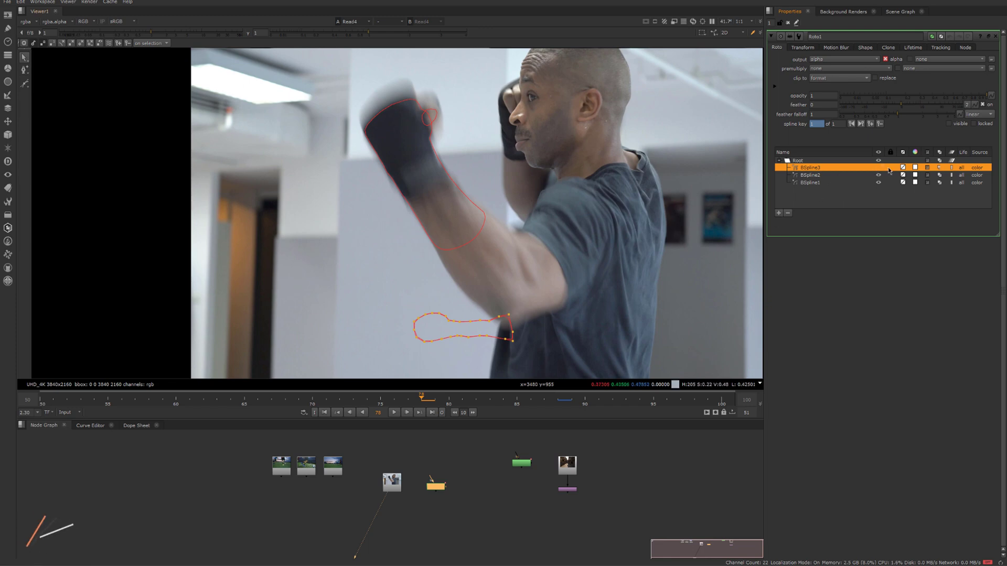
{"action": "left_click", "coordinate": [864, 197]}
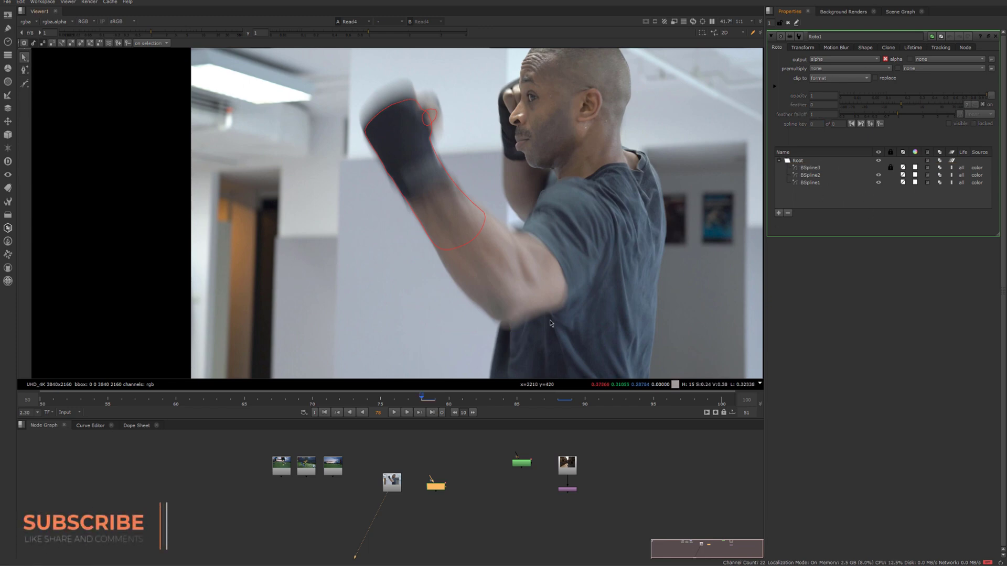
{"action": "middle_click_drag", "start_coordinate": [557, 273], "coordinate": [579, 314]}
{"action": "middle_click_drag", "start_coordinate": [497, 260], "coordinate": [489, 267]}
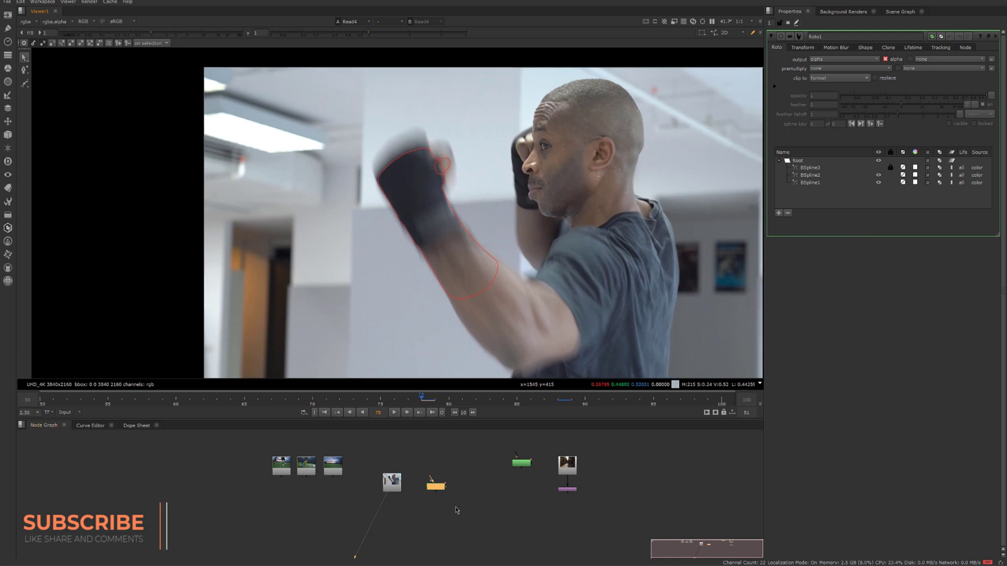
Shift Roto1 slightly away from Read4 and add an In merge node between them.
{"action": "scroll", "coordinate": [454, 506], "scroll_direction": "up", "scroll_amount": 2}
{"action": "left_click_drag", "start_coordinate": [432, 484], "coordinate": [462, 487]}
{"action": "left_click", "coordinate": [422, 509]}
{"action": "key", "text": "Tab"}
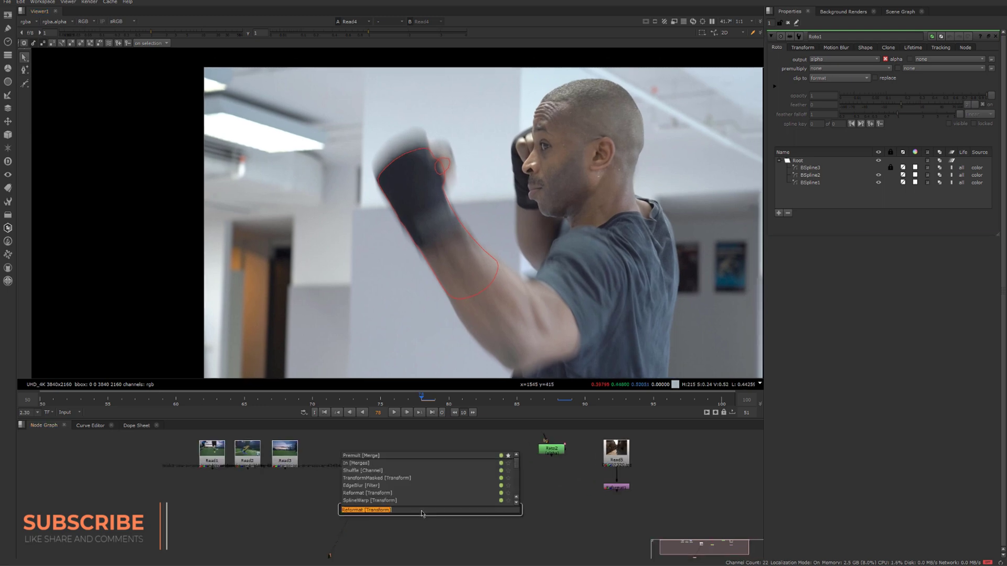
{"action": "type", "text": "in"}
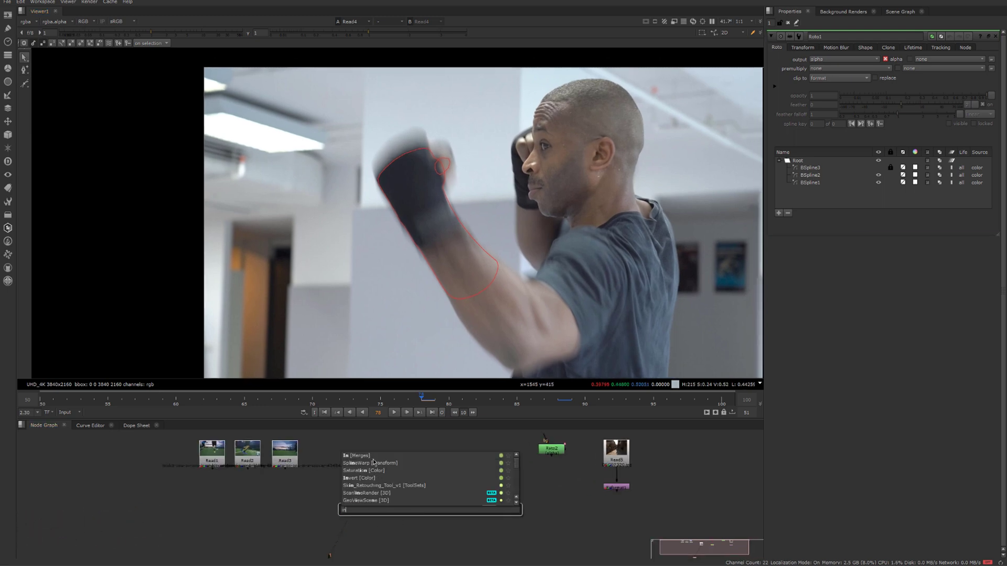
{"action": "left_click", "coordinate": [373, 458]}
{"action": "middle_click_drag", "start_coordinate": [434, 524], "coordinate": [451, 514]}
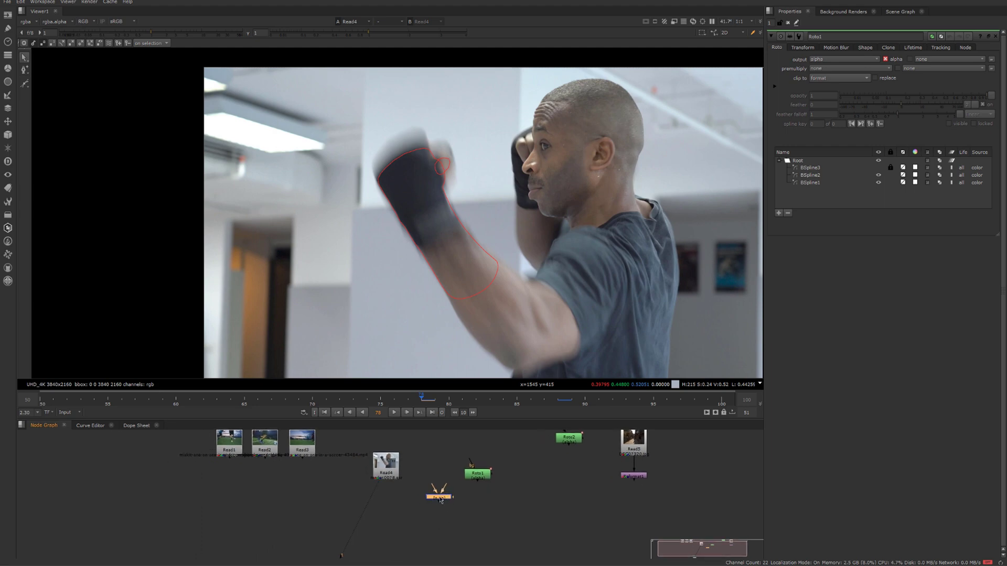
Place the In node beneath Read4, connect it to Read4 and Roto1, and view the masked arm.
{"action": "left_click_drag", "start_coordinate": [438, 494], "coordinate": [403, 521]}
{"action": "left_click_drag", "start_coordinate": [474, 477], "coordinate": [469, 512]}
{"action": "left_click_drag", "start_coordinate": [391, 508], "coordinate": [388, 470]}
{"action": "left_click_drag", "start_coordinate": [360, 503], "coordinate": [393, 514]}
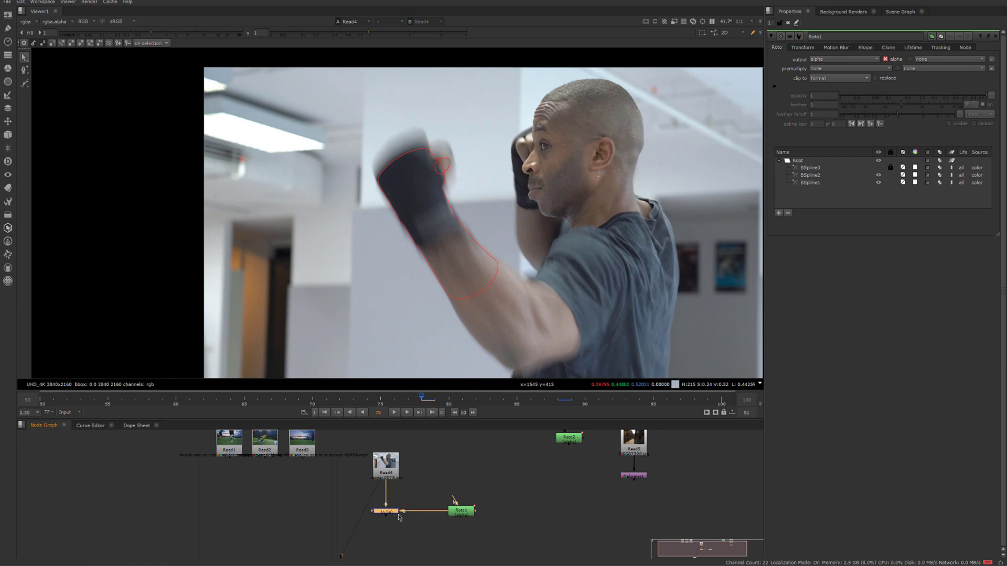
{"action": "key", "text": "1"}
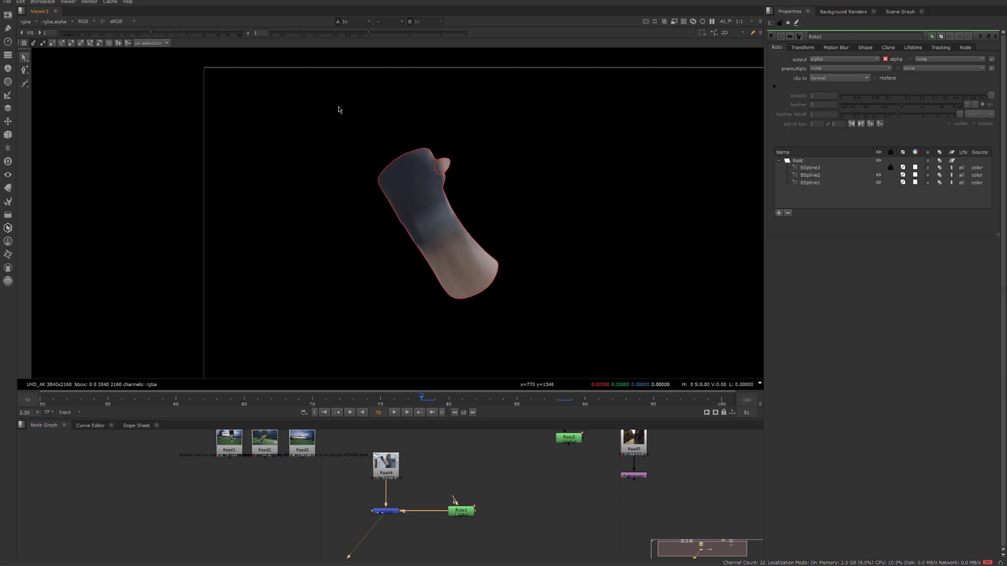
{"action": "middle_click_drag", "start_coordinate": [357, 279], "coordinate": [356, 231]}
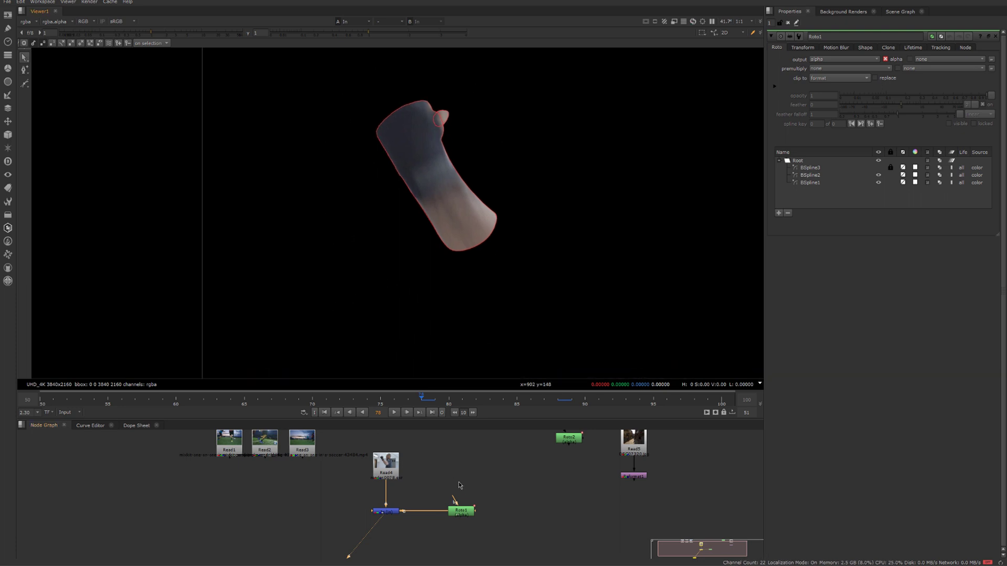
Move Roto1 to the opposite side of the In node and branch a Dot off Read4.
{"action": "left_click_drag", "start_coordinate": [462, 509], "coordinate": [435, 509]}
{"action": "middle_click_drag", "start_coordinate": [438, 521], "coordinate": [372, 517]}
{"action": "left_click_drag", "start_coordinate": [371, 516], "coordinate": [254, 512]}
{"action": "left_click", "coordinate": [399, 507]}
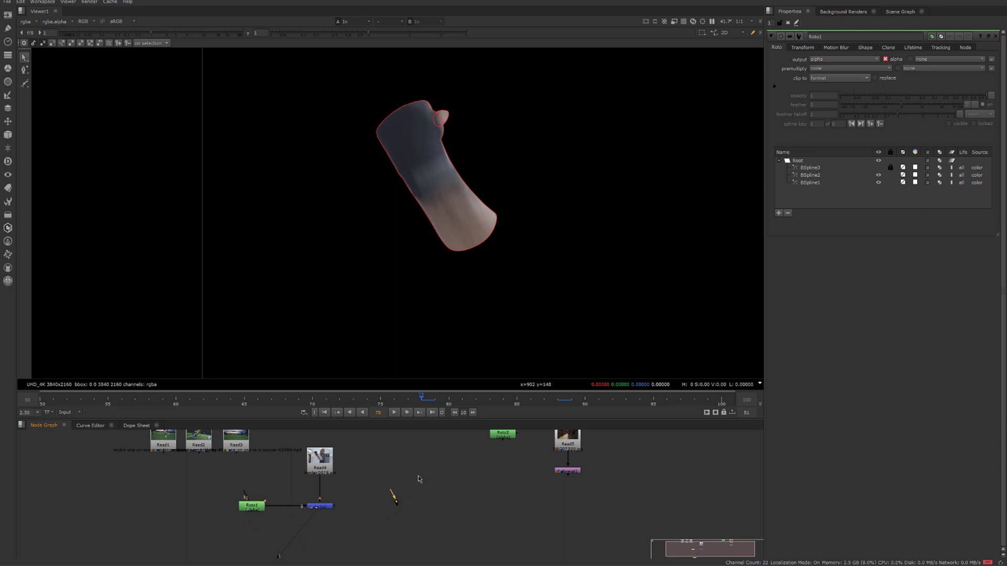
{"action": "left_click_drag", "start_coordinate": [392, 488], "coordinate": [411, 462]}
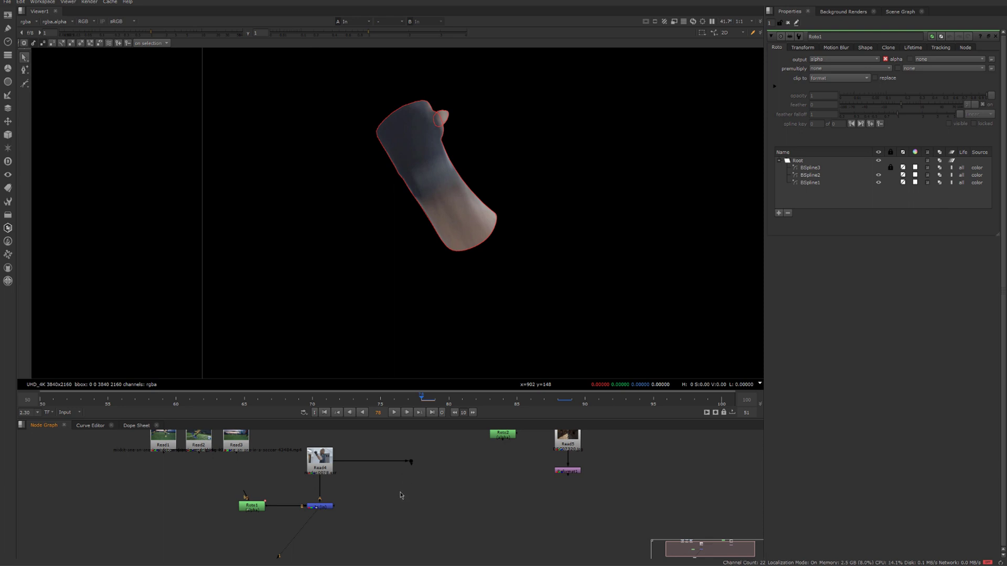
Add an over Merge beneath the Dot, combine the In result with the Read4 branch, and view the composite.
{"action": "key", "text": "m"}
{"action": "left_click_drag", "start_coordinate": [392, 497], "coordinate": [321, 506]}
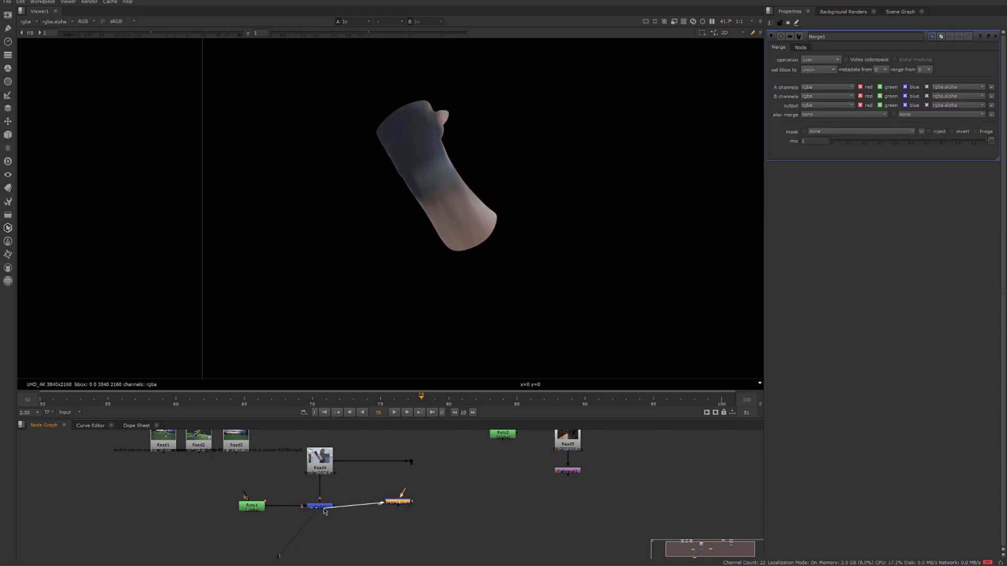
{"action": "left_click_drag", "start_coordinate": [403, 491], "coordinate": [413, 462]}
{"action": "key", "text": "1"}
{"action": "left_click_drag", "start_coordinate": [399, 502], "coordinate": [415, 510]}
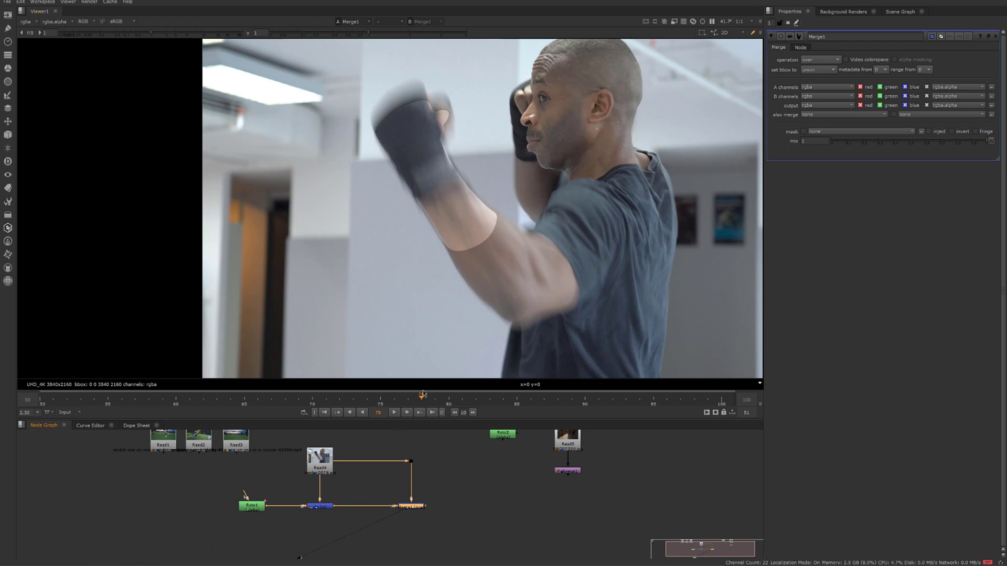
{"action": "left_click_drag", "start_coordinate": [351, 239], "coordinate": [444, 54]}
Enable Auto Alpha on Read4 and check the roto edges on the composited arm.
{"action": "double_click", "coordinate": [321, 455]}
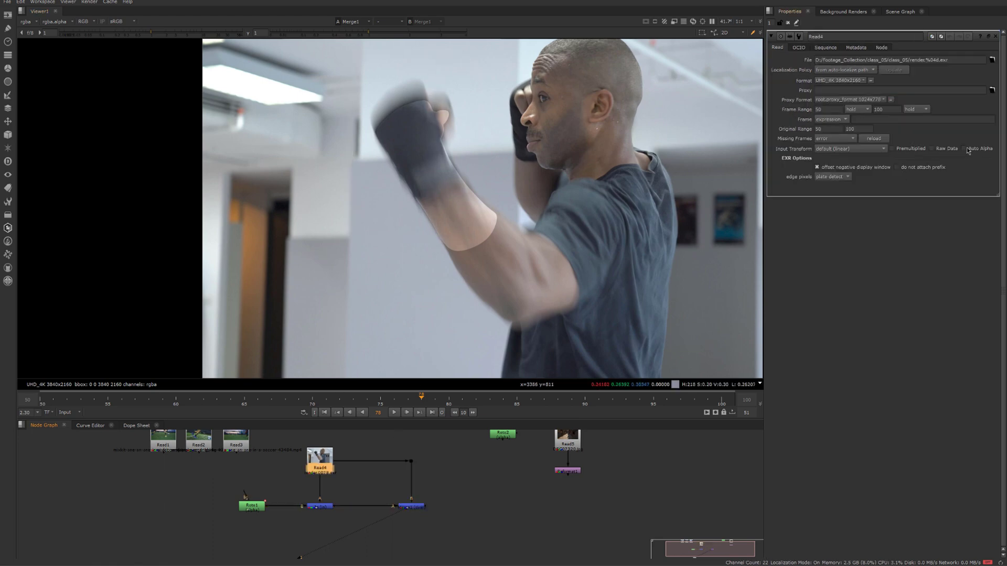
{"action": "left_click", "coordinate": [964, 148]}
{"action": "left_click_drag", "start_coordinate": [581, 265], "coordinate": [416, 135]}
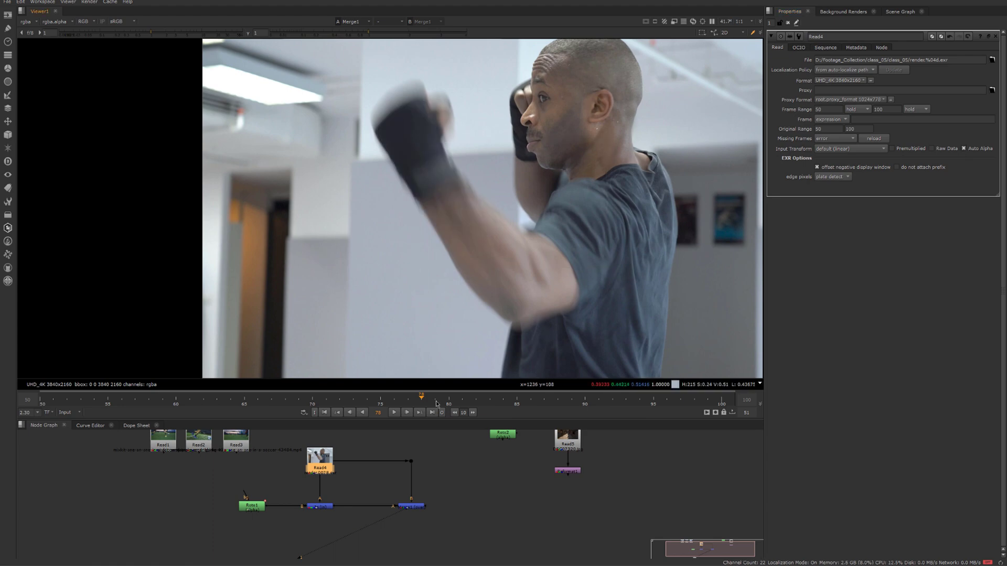
Disconnect the In node from Merge1 and reposition Roto1 between the two nodes.
{"action": "middle_click_drag", "start_coordinate": [365, 539], "coordinate": [409, 536]}
{"action": "left_click_drag", "start_coordinate": [427, 514], "coordinate": [445, 515]}
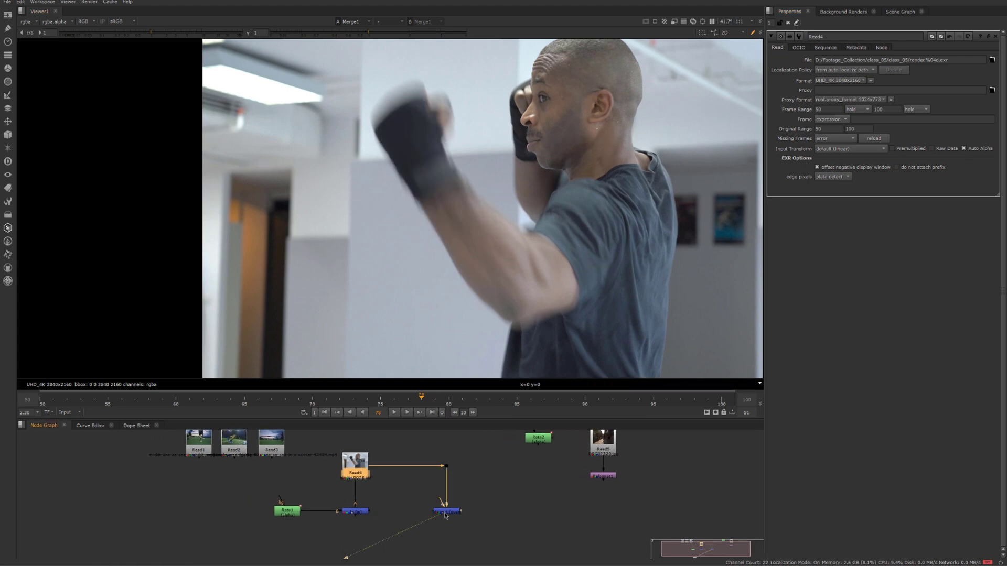
{"action": "middle_click_drag", "start_coordinate": [434, 519], "coordinate": [452, 522]}
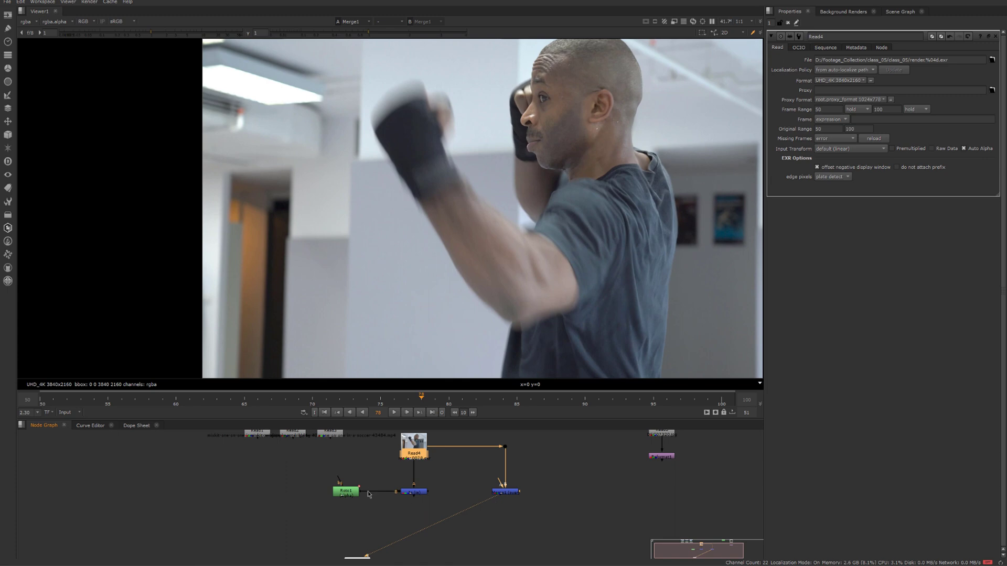
{"action": "left_click_drag", "start_coordinate": [349, 495], "coordinate": [444, 522]}
{"action": "middle_click_drag", "start_coordinate": [444, 522], "coordinate": [456, 519]}
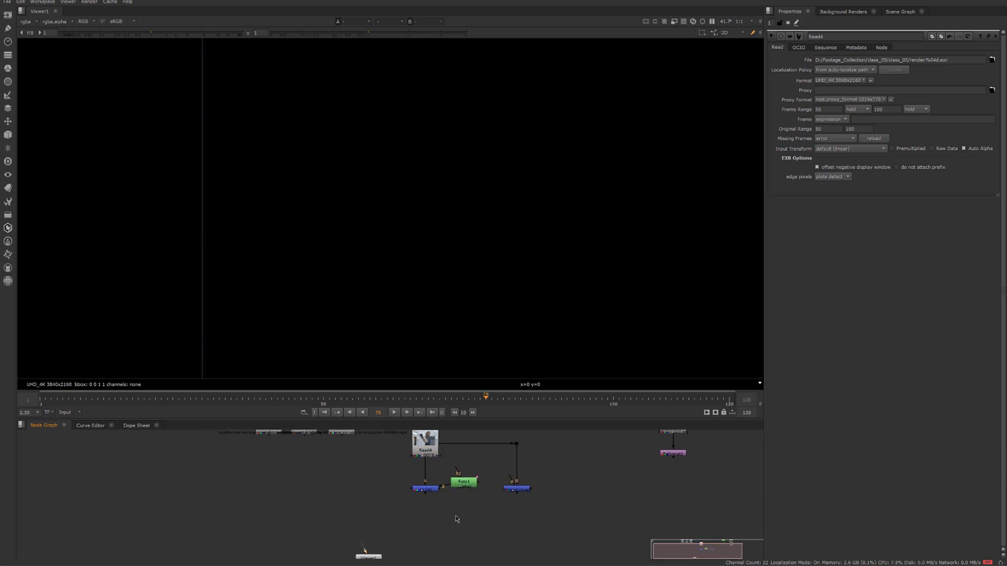
{"action": "left_click_drag", "start_coordinate": [470, 486], "coordinate": [475, 488]}
Add a second In node fed by the first In node and Roto1, and view its output.
{"action": "left_click", "coordinate": [423, 516]}
{"action": "left_click_drag", "start_coordinate": [391, 509], "coordinate": [434, 491]}
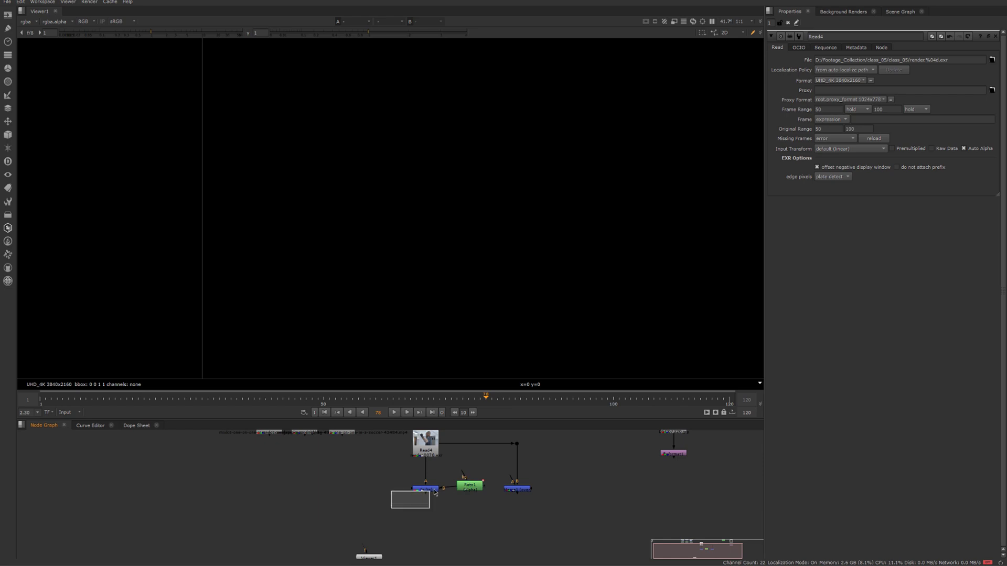
{"action": "left_click_drag", "start_coordinate": [427, 532], "coordinate": [425, 490]}
{"action": "left_click_drag", "start_coordinate": [436, 527], "coordinate": [387, 547]}
{"action": "middle_click_drag", "start_coordinate": [446, 528], "coordinate": [449, 511]}
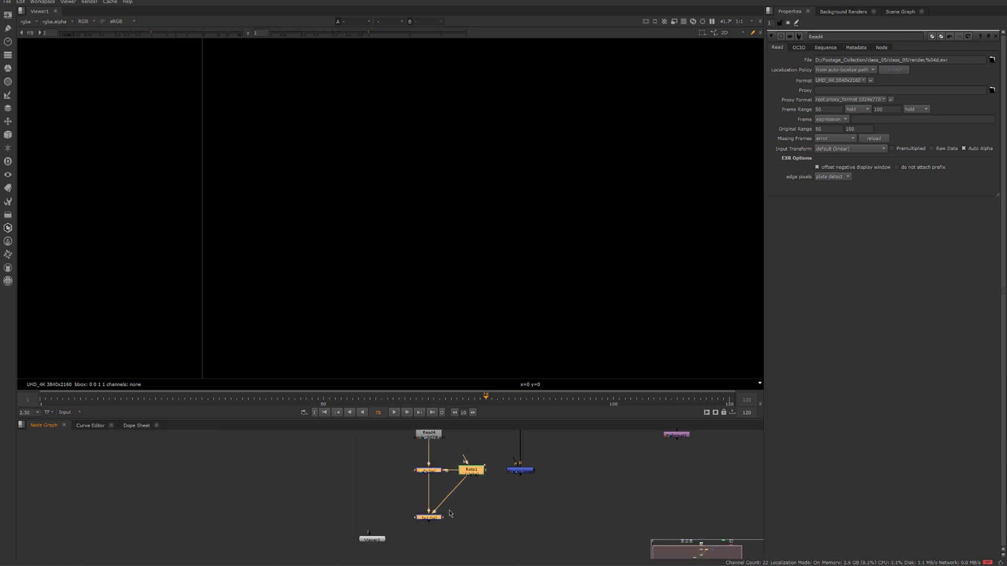
{"action": "left_click_drag", "start_coordinate": [382, 504], "coordinate": [479, 544]}
{"action": "key", "text": "1"}
{"action": "left_click_drag", "start_coordinate": [383, 541], "coordinate": [449, 555]}
Move Merge1 farther from Roto1 to clear space around the two In nodes.
{"action": "middle_click_drag", "start_coordinate": [443, 523], "coordinate": [444, 526]}
{"action": "left_click_drag", "start_coordinate": [465, 478], "coordinate": [540, 479]}
{"action": "middle_click_drag", "start_coordinate": [510, 478], "coordinate": [515, 506]}
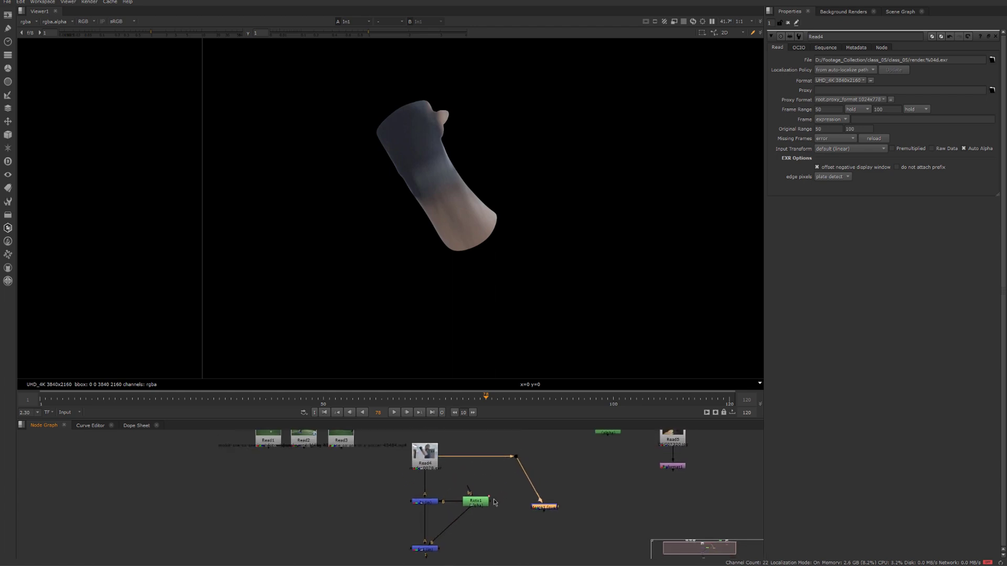
{"action": "left_click_drag", "start_coordinate": [476, 503], "coordinate": [451, 485]}
Compare the masked arm edges from the first In node with those from the second.
{"action": "left_click", "coordinate": [439, 503]}
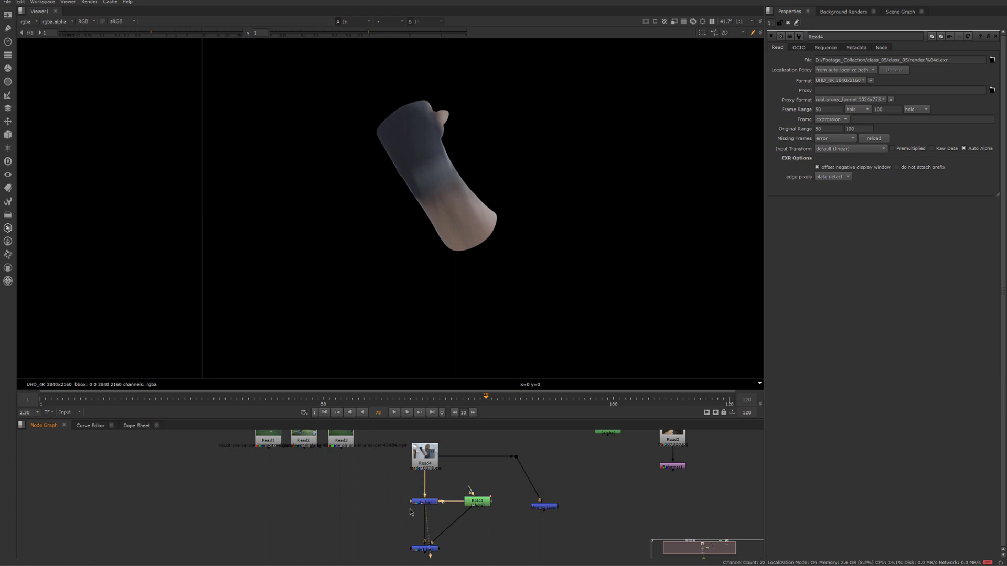
{"action": "middle_click_drag", "start_coordinate": [441, 529], "coordinate": [445, 516]}
{"action": "left_click_drag", "start_coordinate": [465, 520], "coordinate": [504, 469]}
{"action": "left_click_drag", "start_coordinate": [495, 504], "coordinate": [367, 549]}
{"action": "key", "text": "1"}
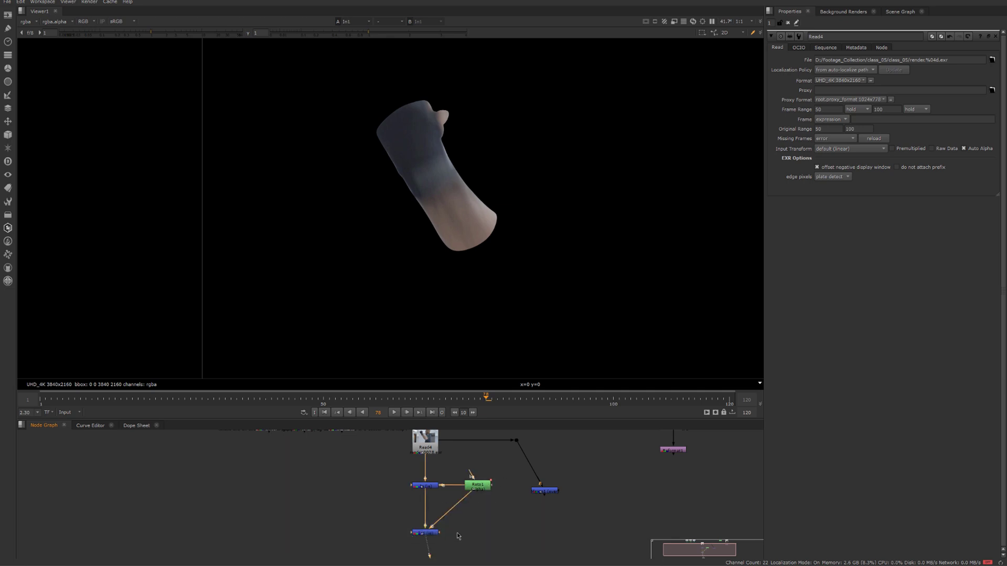
{"action": "middle_click_drag", "start_coordinate": [472, 528], "coordinate": [479, 506]}
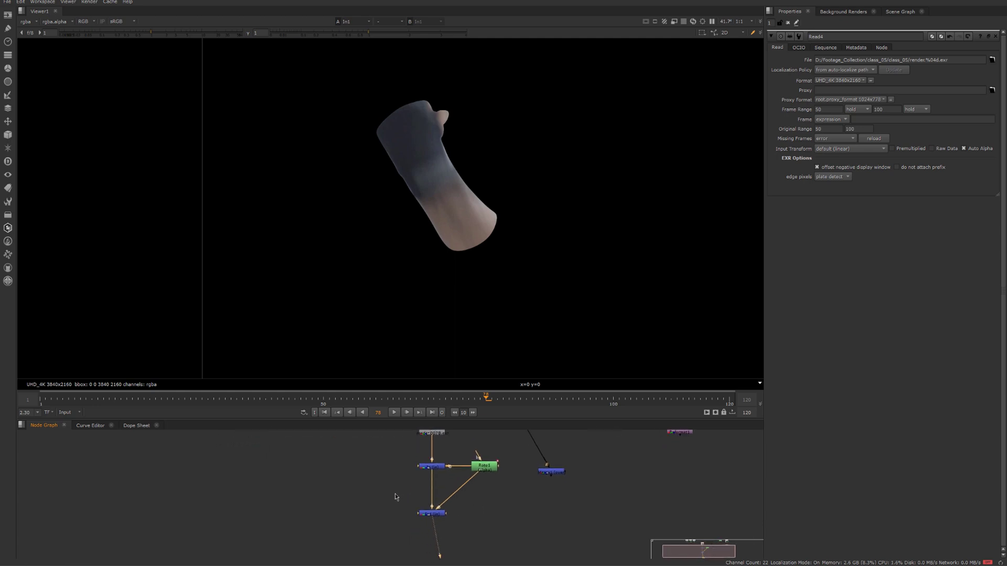
Move the second In node farther below the first one.
{"action": "left_click_drag", "start_coordinate": [403, 495], "coordinate": [456, 472]}
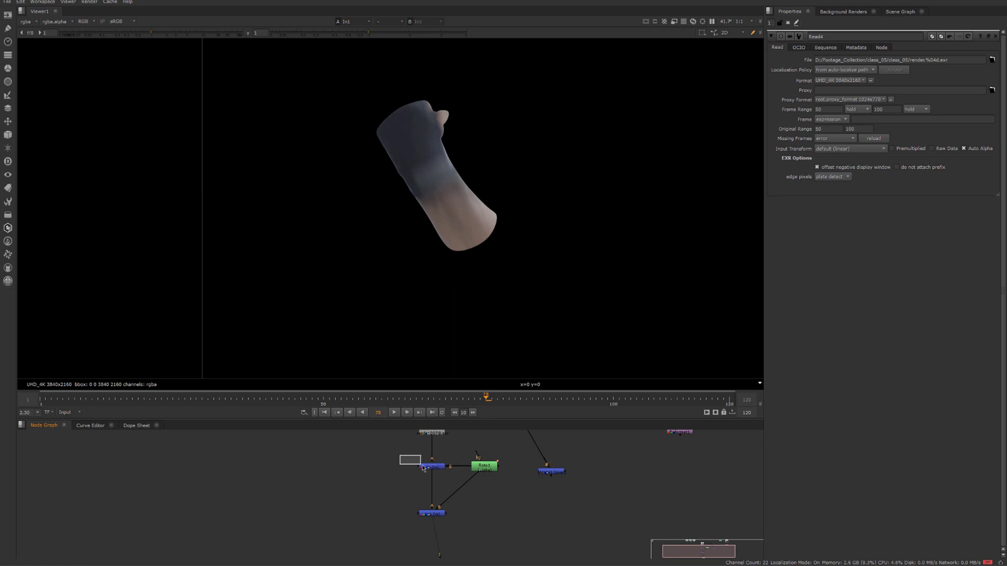
{"action": "left_click_drag", "start_coordinate": [400, 494], "coordinate": [465, 534]}
{"action": "middle_click_drag", "start_coordinate": [469, 515], "coordinate": [466, 496]}
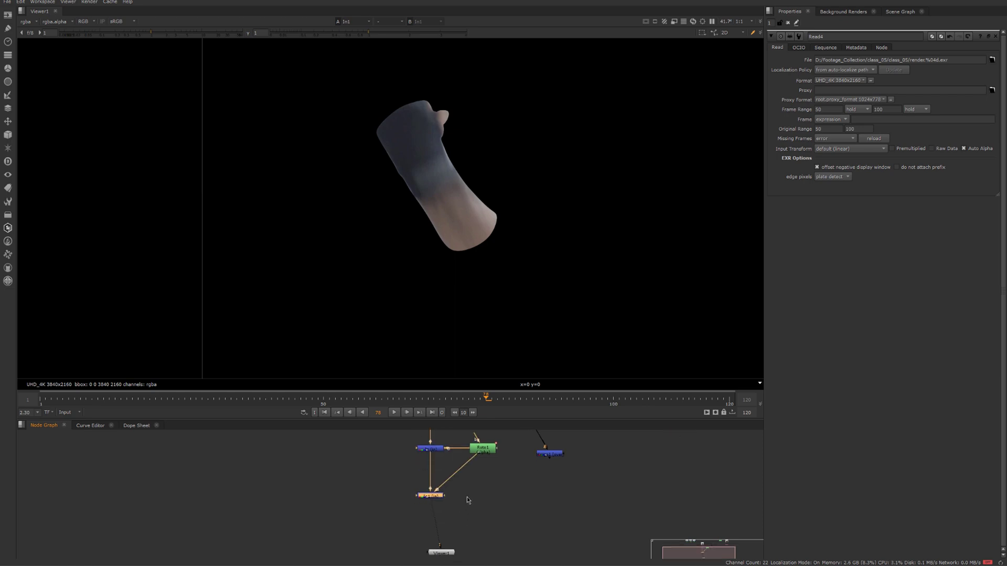
{"action": "left_click_drag", "start_coordinate": [435, 495], "coordinate": [435, 521]}
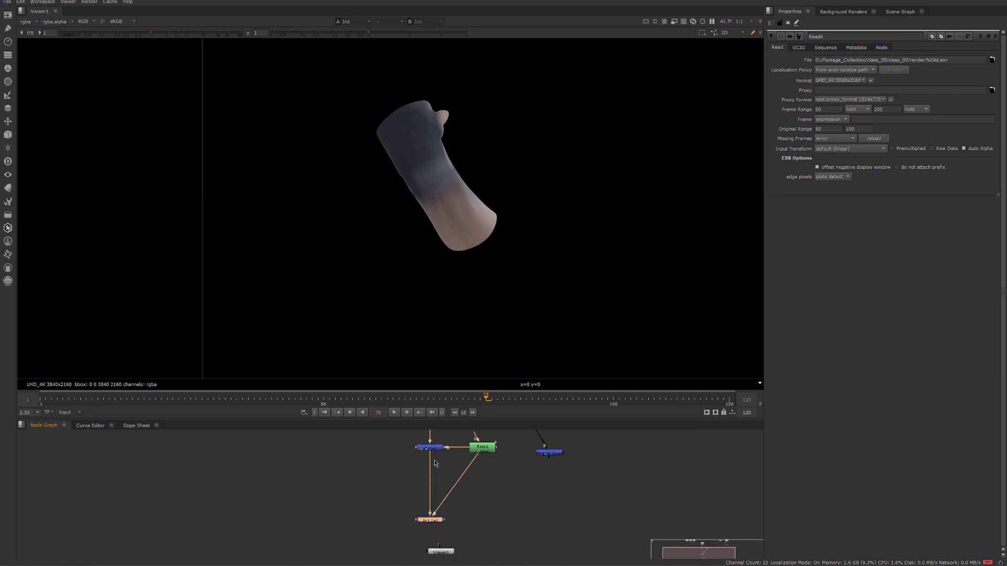
{"action": "middle_click_drag", "start_coordinate": [410, 488], "coordinate": [412, 498]}
{"action": "left_click_drag", "start_coordinate": [391, 486], "coordinate": [446, 475]}
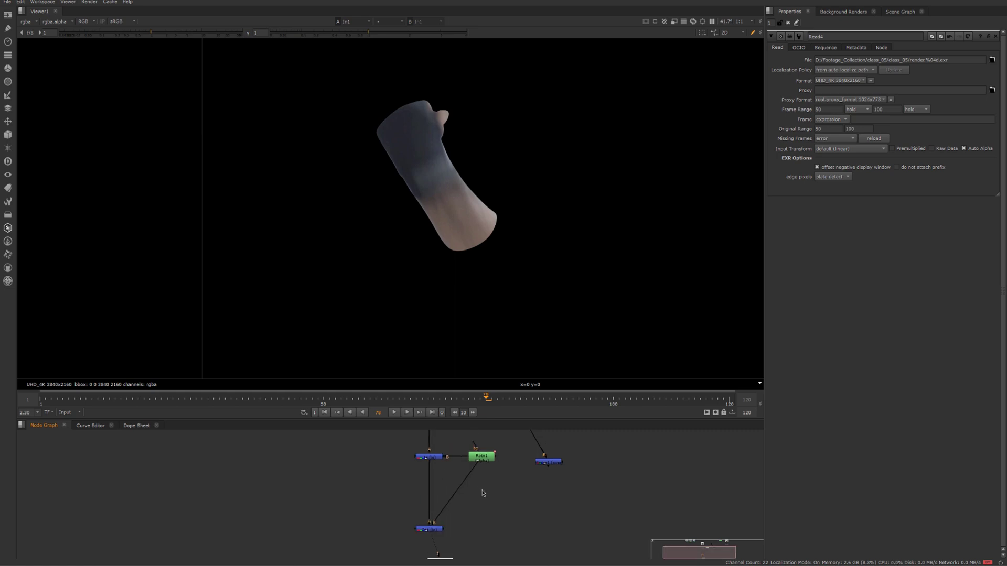
{"action": "left_click_drag", "start_coordinate": [485, 449], "coordinate": [468, 430]}
{"action": "left_click_drag", "start_coordinate": [511, 488], "coordinate": [464, 436]}
{"action": "mouse_move", "coordinate": [457, 524]}
{"action": "left_mouse_down"}
{"action": "mouse_move", "coordinate": [426, 542]}
{"action": "mouse_move", "coordinate": [457, 537]}
{"action": "mouse_move", "coordinate": [469, 520]}
{"action": "left_mouse_up"}
{"action": "middle_click_drag", "start_coordinate": [473, 505], "coordinate": [461, 537]}
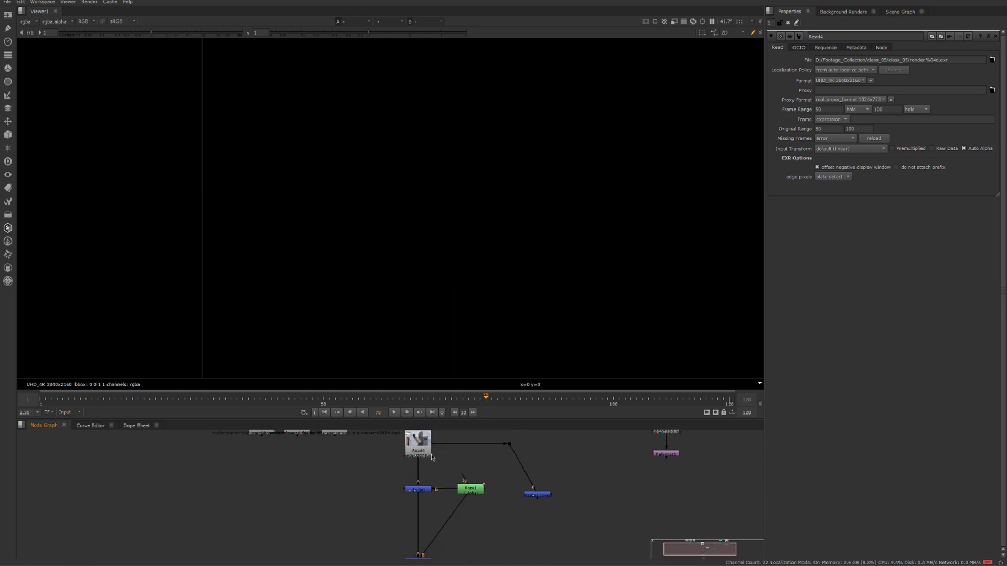
View the first In node's masked arm and compare it with the original Read4 plate.
{"action": "left_click", "coordinate": [426, 490]}
{"action": "key", "text": "1"}
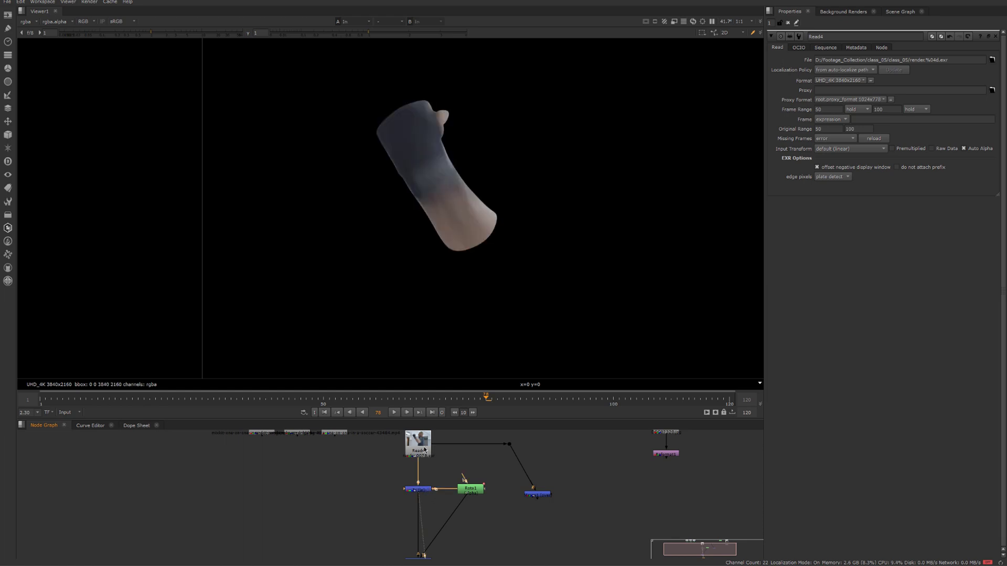
{"action": "left_click", "coordinate": [424, 448]}
{"action": "key", "text": "1"}
{"action": "middle_click_drag", "start_coordinate": [442, 191], "coordinate": [454, 249]}
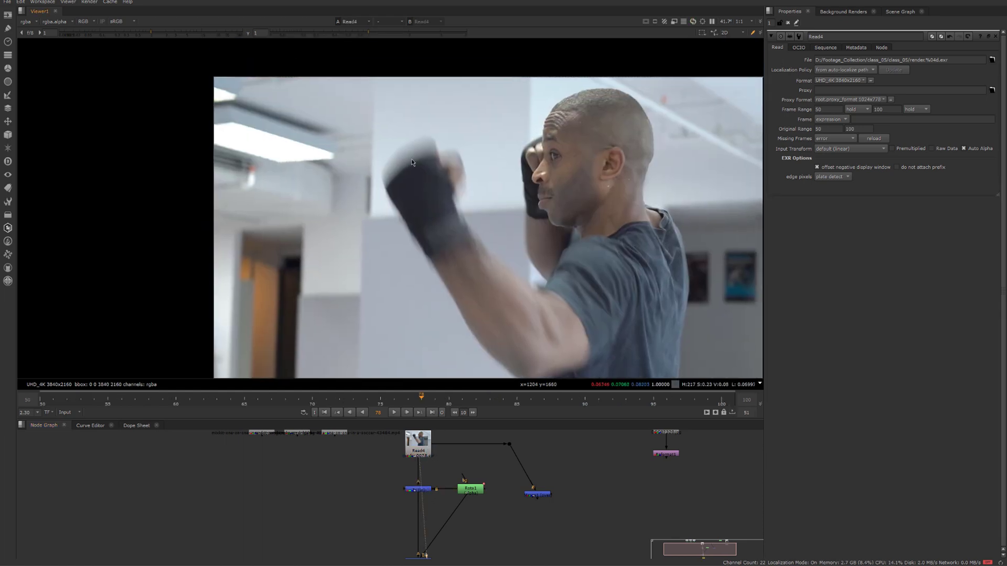
Lower the viewer gain to about 0.53 and examine the blurred fist edges in the Read4 plate.
{"action": "scroll", "coordinate": [408, 148], "scroll_direction": "up", "scroll_amount": 3}
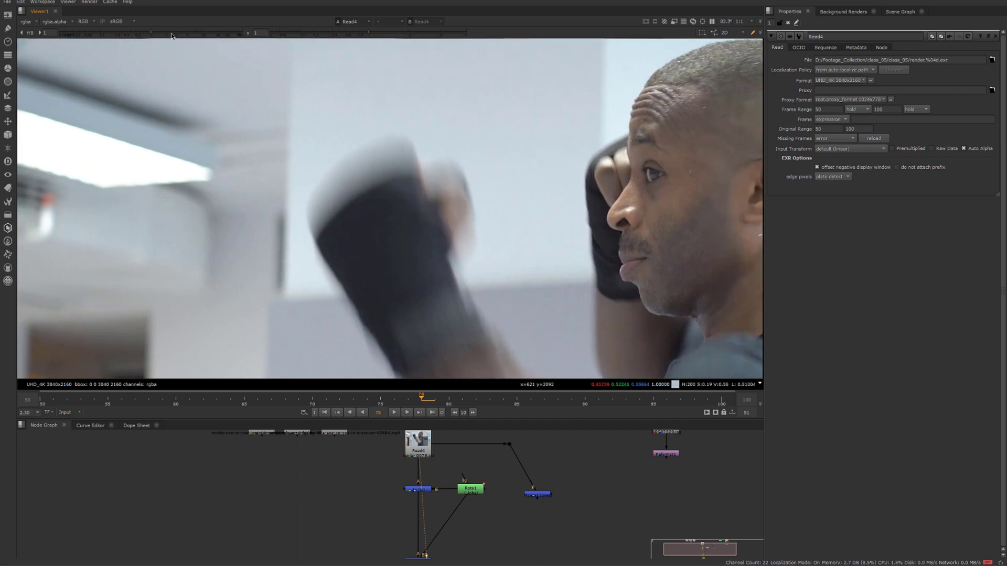
{"action": "left_click_drag", "start_coordinate": [152, 36], "coordinate": [135, 36]}
{"action": "middle_click_drag", "start_coordinate": [164, 87], "coordinate": [150, 65]}
{"action": "middle_click_drag", "start_coordinate": [398, 452], "coordinate": [348, 436]}
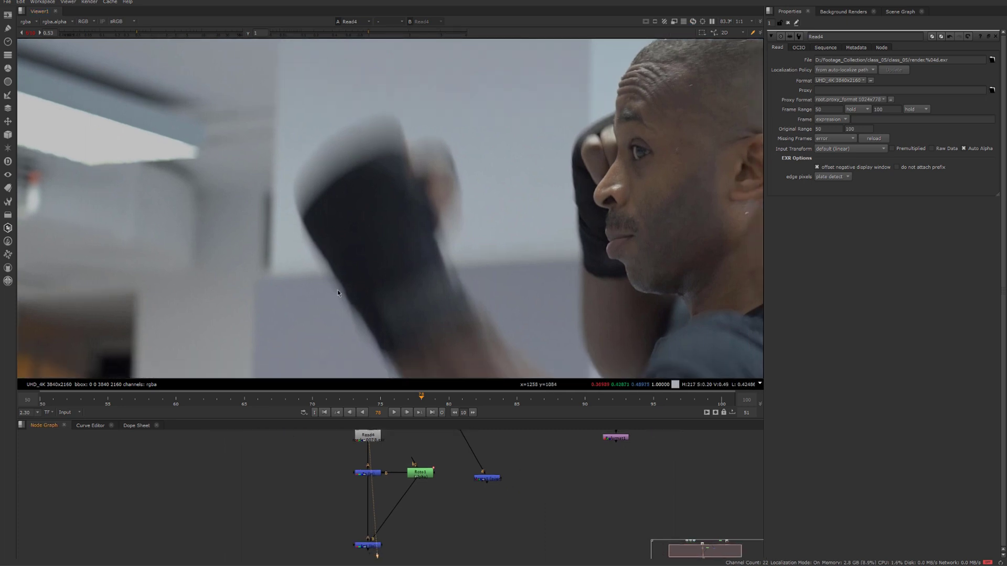
Examine the soft motion blur along the top of the fist and around the thumb in the Read4 plate.
{"action": "scroll", "coordinate": [338, 129], "scroll_direction": "up", "scroll_amount": 4}
{"action": "scroll", "coordinate": [338, 129], "scroll_direction": "up", "scroll_amount": 4}
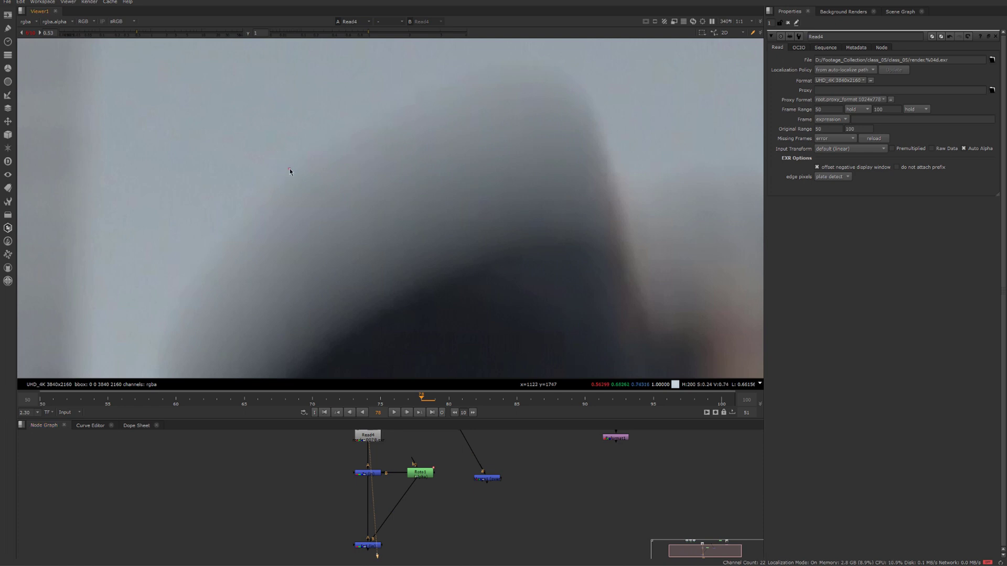
{"action": "scroll", "coordinate": [358, 253], "scroll_direction": "down", "scroll_amount": 2}
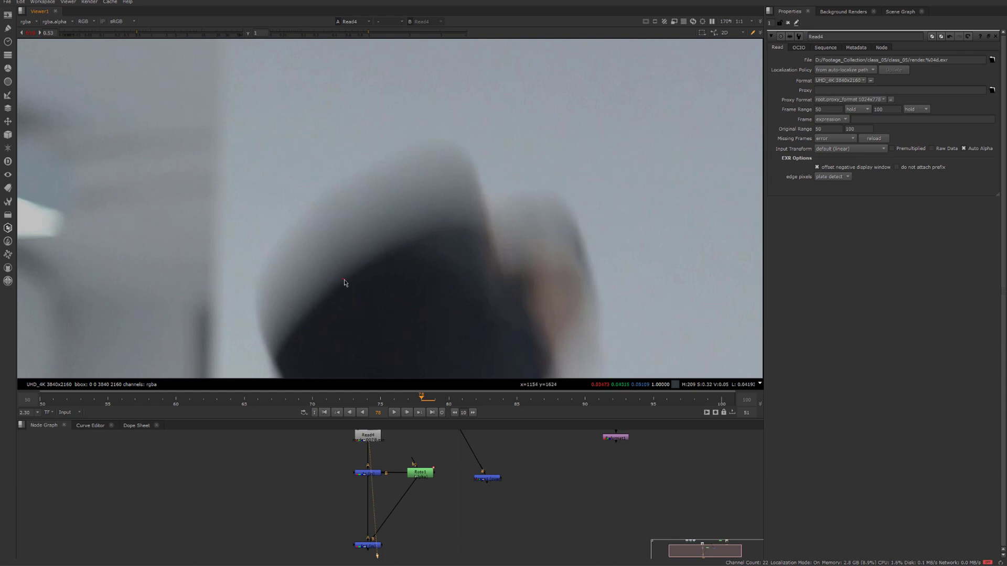
{"action": "scroll", "coordinate": [343, 280], "scroll_direction": "down", "scroll_amount": 3}
{"action": "scroll", "coordinate": [418, 473], "scroll_direction": "up", "scroll_amount": 2}
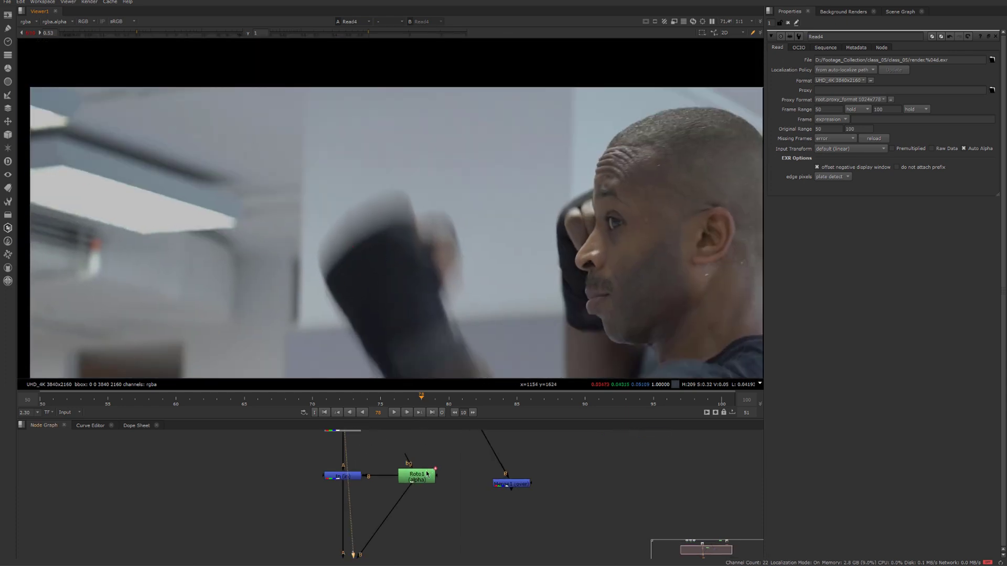
Open Roto1's properties and select BSpline1, the shape outlining the boxer's fist and forearm.
{"action": "double_click", "coordinate": [417, 476]}
{"action": "scroll", "coordinate": [372, 262], "scroll_direction": "down", "scroll_amount": 1}
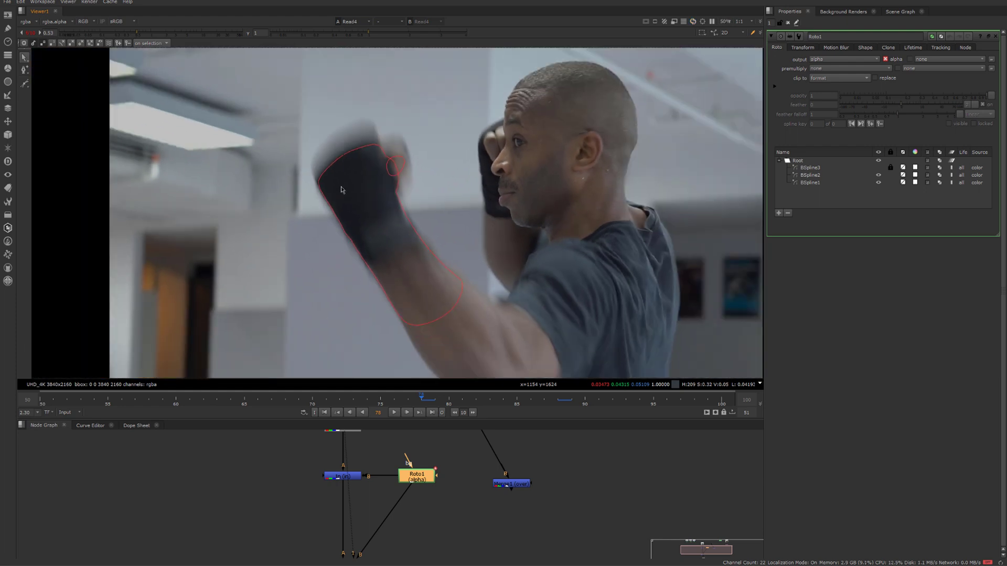
{"action": "left_click_drag", "start_coordinate": [280, 122], "coordinate": [536, 339]}
{"action": "left_click", "coordinate": [395, 340]}
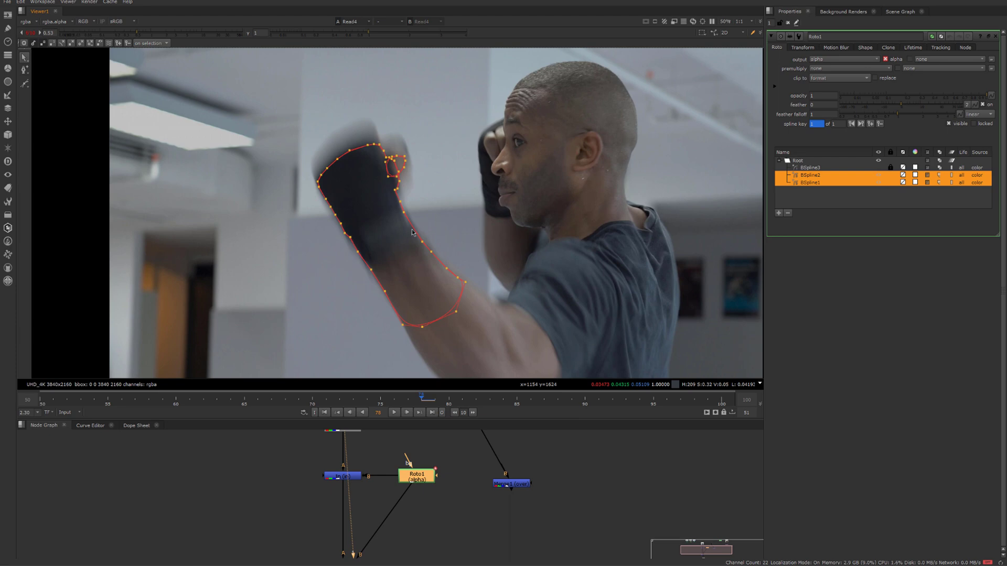
{"action": "scroll", "coordinate": [372, 235], "scroll_direction": "up", "scroll_amount": 3}
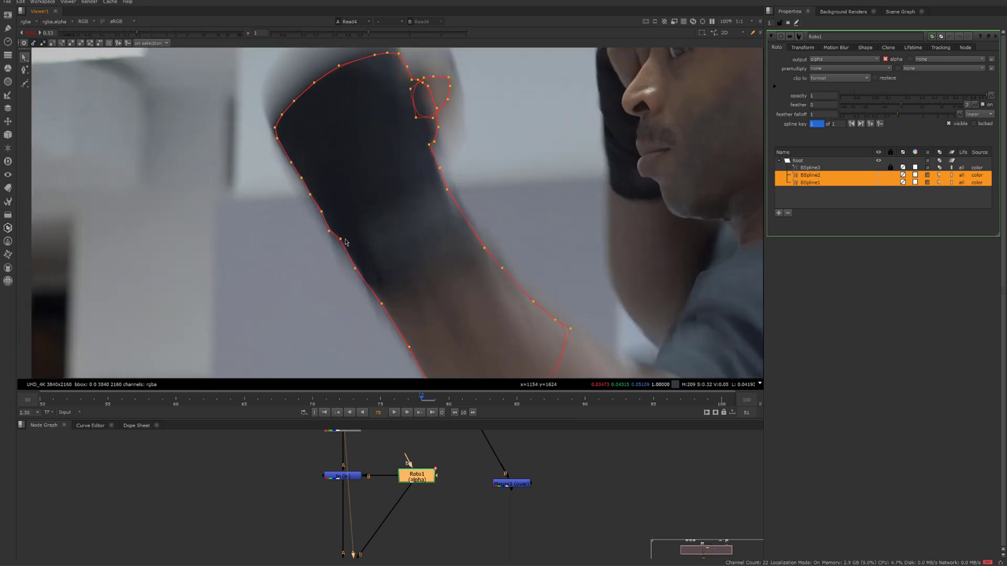
{"action": "left_click", "coordinate": [343, 241]}
{"action": "middle_click_drag", "start_coordinate": [393, 248], "coordinate": [497, 341]}
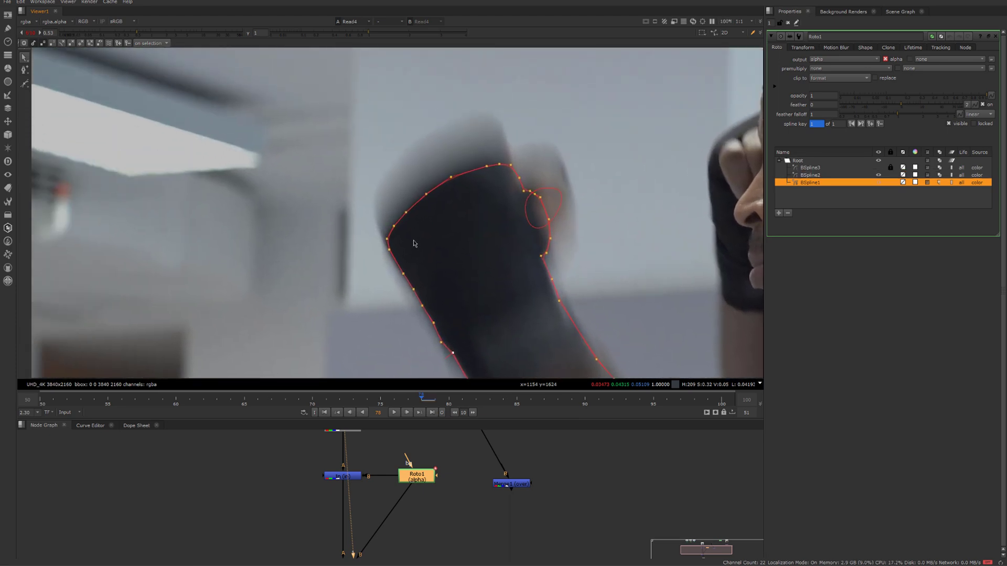
{"action": "middle_click_drag", "start_coordinate": [372, 200], "coordinate": [394, 240]}
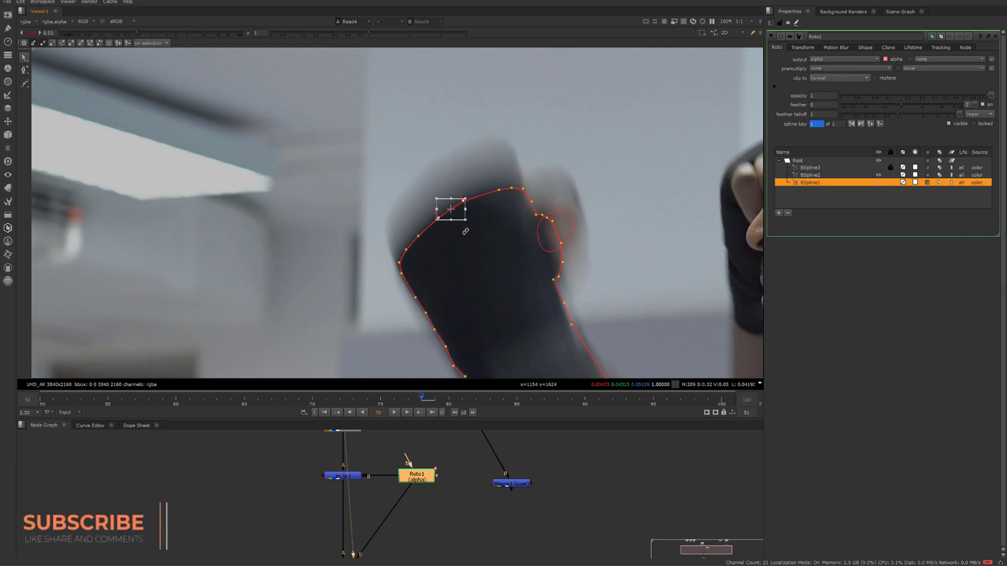
Try to pull the feather of BSpline1's knuckle points outward one at a time over the blur.
{"action": "left_click_drag", "start_coordinate": [532, 152], "coordinate": [329, 266]}
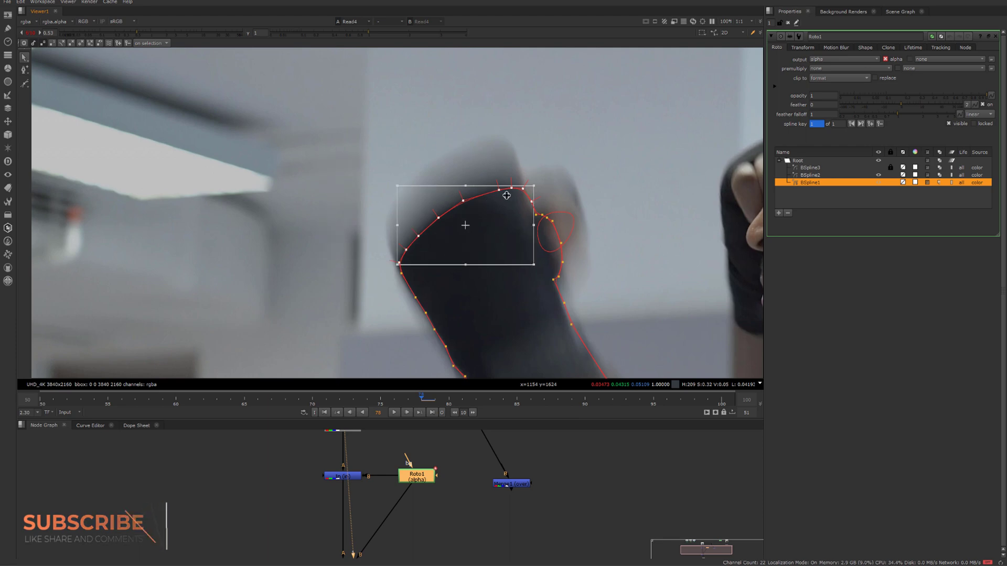
{"action": "left_click", "coordinate": [498, 122]}
{"action": "left_click_drag", "start_coordinate": [494, 137], "coordinate": [451, 200]}
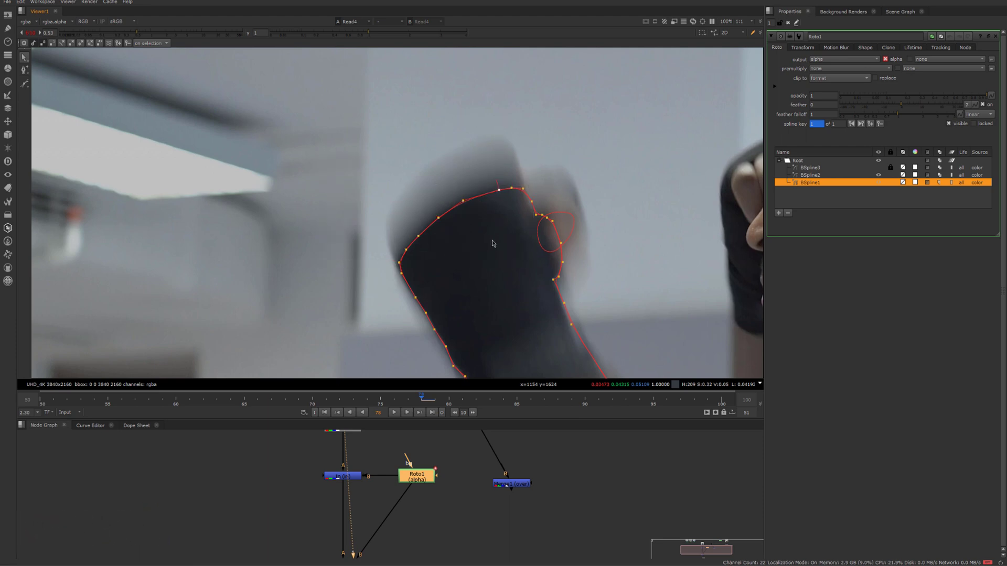
{"action": "middle_click_drag", "start_coordinate": [504, 319], "coordinate": [472, 305]}
{"action": "scroll", "coordinate": [501, 311], "scroll_direction": "down", "scroll_amount": 1}
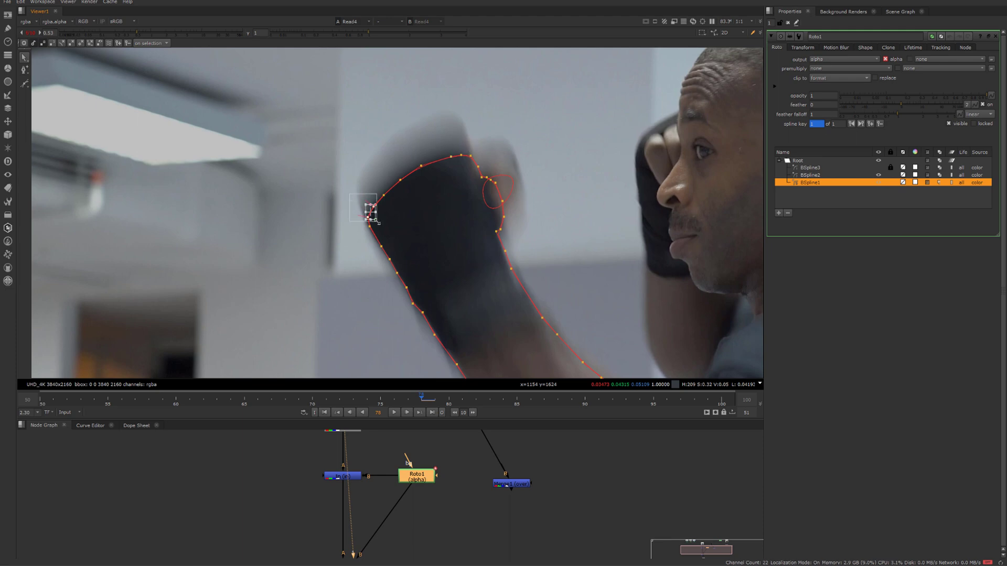
{"action": "scroll", "coordinate": [371, 210], "scroll_direction": "up", "scroll_amount": 3}
{"action": "left_click_drag", "start_coordinate": [392, 180], "coordinate": [345, 94]}
{"action": "left_click_drag", "start_coordinate": [421, 152], "coordinate": [405, 99]}
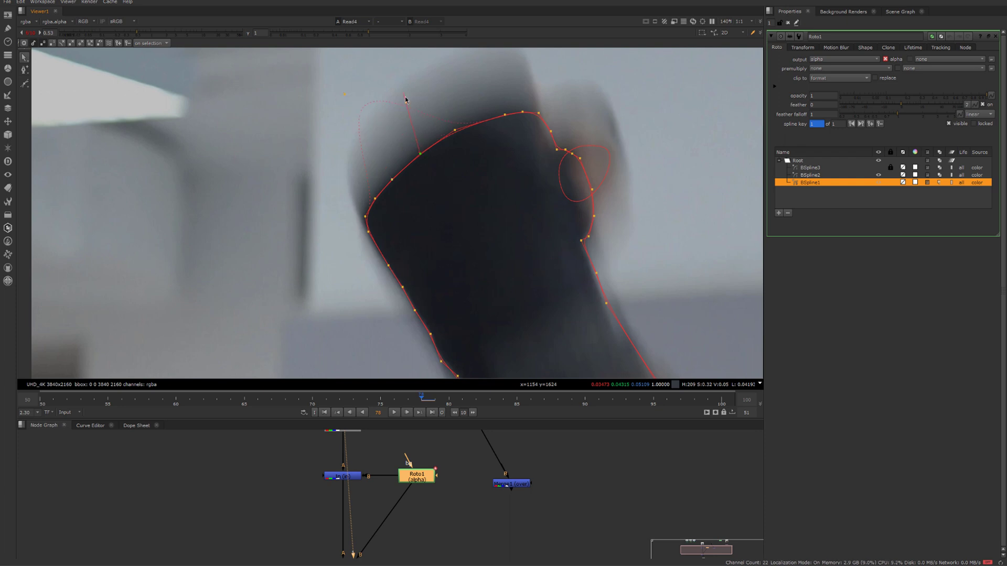
{"action": "middle_click_drag", "start_coordinate": [399, 87], "coordinate": [385, 135]}
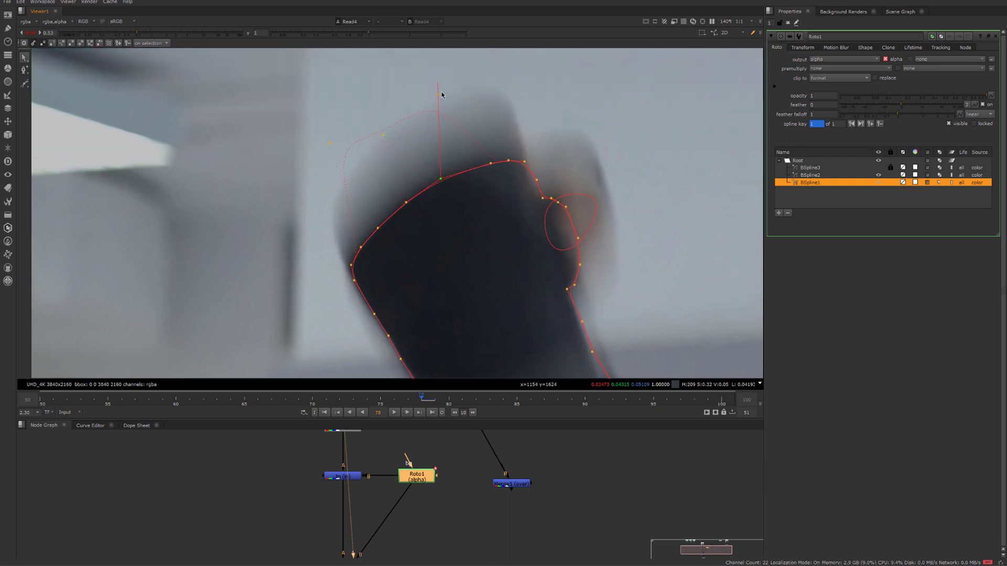
{"action": "left_click_drag", "start_coordinate": [443, 174], "coordinate": [374, 227]}
{"action": "middle_click_drag", "start_coordinate": [486, 212], "coordinate": [427, 215]}
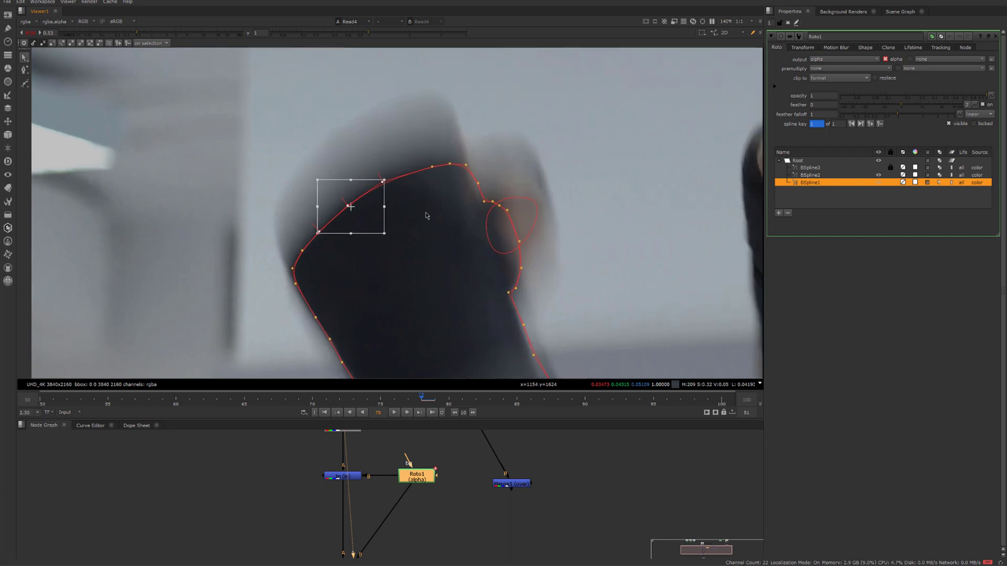
Select BSpline1's points along the fist's upper edge and pull their feather outward together over the blur.
{"action": "left_click_drag", "start_coordinate": [440, 140], "coordinate": [337, 185]}
{"action": "left_click_drag", "start_coordinate": [460, 122], "coordinate": [207, 263]}
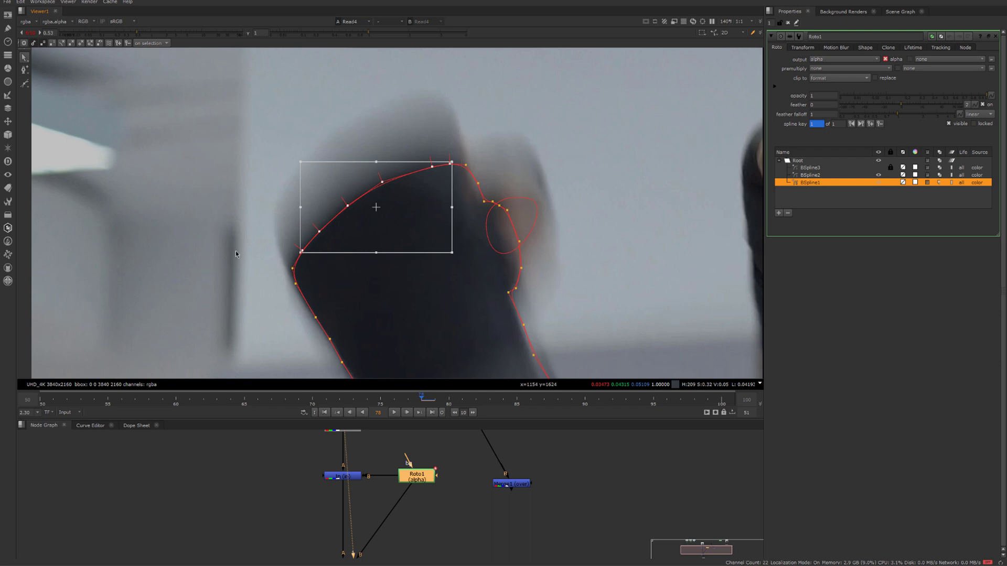
{"action": "left_click_drag", "start_coordinate": [263, 243], "coordinate": [249, 220]}
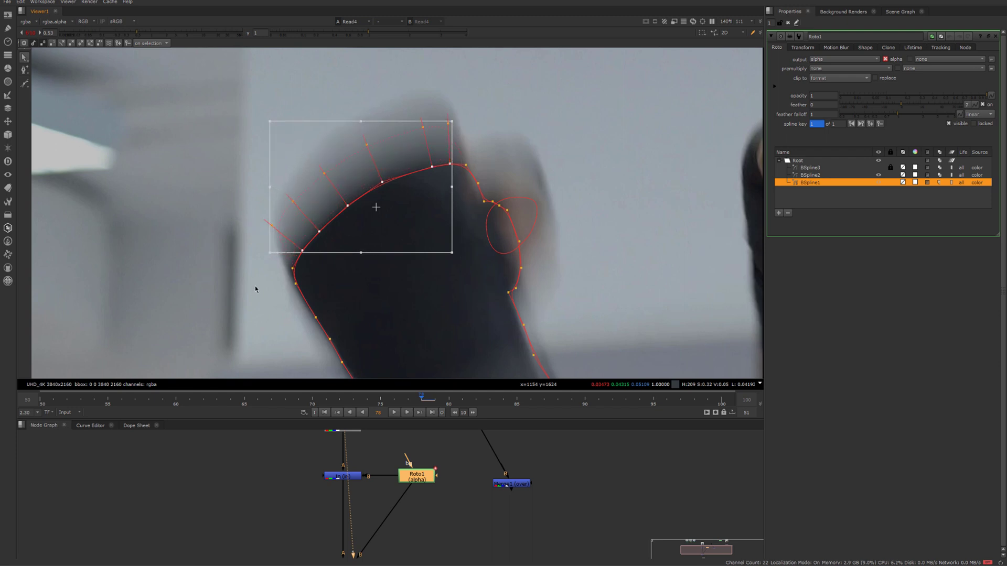
{"action": "scroll", "coordinate": [378, 284], "scroll_direction": "down", "scroll_amount": 4}
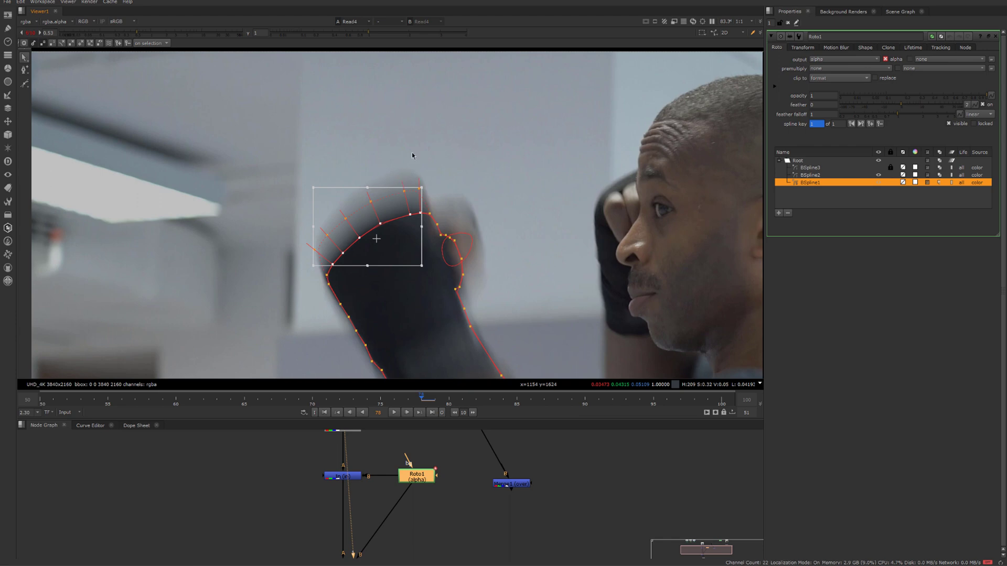
Adjust BSpline1's individual feather points at the top corner of the fist to reach the blur's outer edge.
{"action": "left_click", "coordinate": [437, 173]}
{"action": "scroll", "coordinate": [424, 184], "scroll_direction": "up", "scroll_amount": 2}
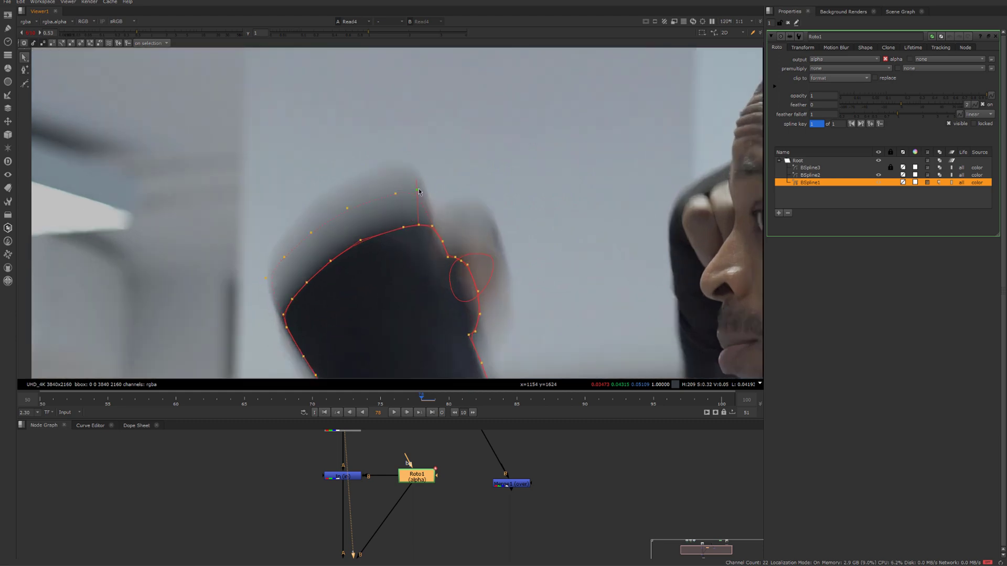
{"action": "left_click_drag", "start_coordinate": [416, 163], "coordinate": [419, 148]}
{"action": "left_click_drag", "start_coordinate": [396, 193], "coordinate": [375, 168]}
Feather BSpline2 outward around the blurred thumb.
{"action": "scroll", "coordinate": [290, 219], "scroll_direction": "up", "scroll_amount": 2}
{"action": "middle_click_drag", "start_coordinate": [335, 357], "coordinate": [252, 301]}
{"action": "scroll", "coordinate": [367, 236], "scroll_direction": "down", "scroll_amount": 1}
{"action": "left_click", "coordinate": [410, 225]}
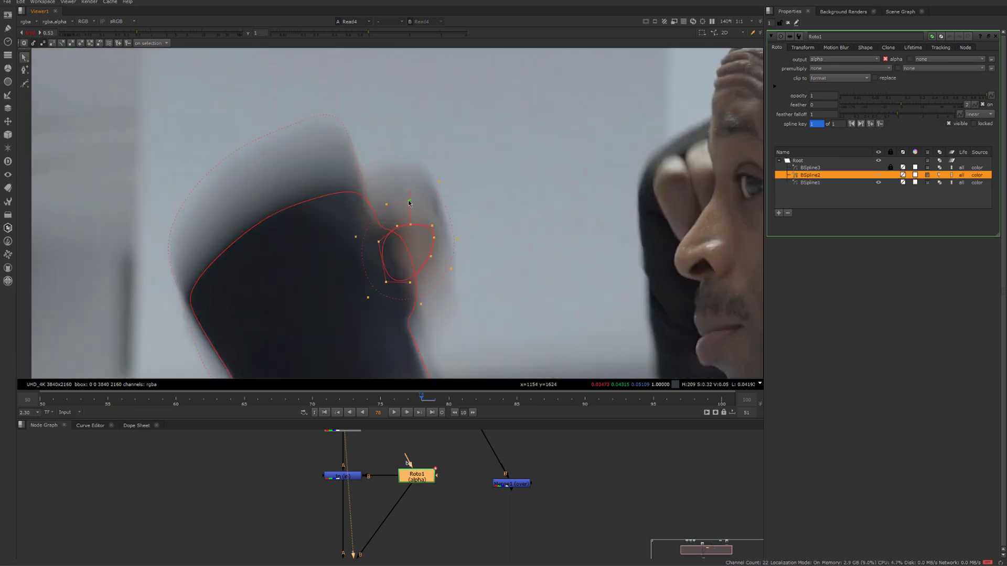
Feather BSpline1 outward along both sides of the forearm.
{"action": "left_click", "coordinate": [345, 159]}
{"action": "middle_click_drag", "start_coordinate": [420, 332], "coordinate": [427, 229]}
{"action": "scroll", "coordinate": [303, 68], "scroll_direction": "down", "scroll_amount": 5}
{"action": "scroll", "coordinate": [347, 181], "scroll_direction": "up", "scroll_amount": 3}
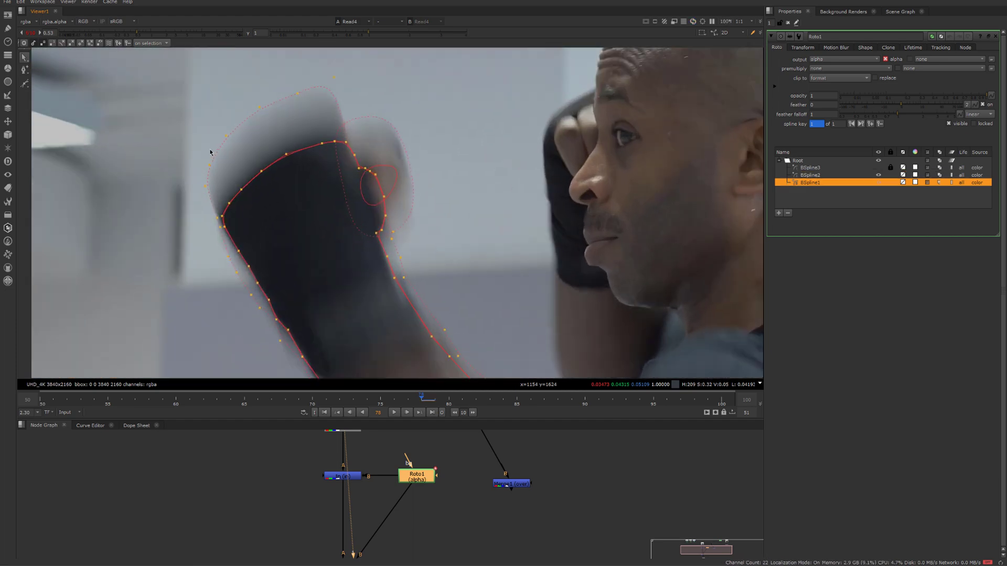
{"action": "middle_click_drag", "start_coordinate": [443, 280], "coordinate": [434, 197]}
View the first In node's feathered arm with all properties closed to check the matte edges.
{"action": "left_click_drag", "start_coordinate": [304, 463], "coordinate": [370, 496]}
{"action": "key", "text": "1"}
{"action": "left_click", "coordinate": [544, 258]}
{"action": "scroll", "coordinate": [458, 224], "scroll_direction": "down", "scroll_amount": 2}
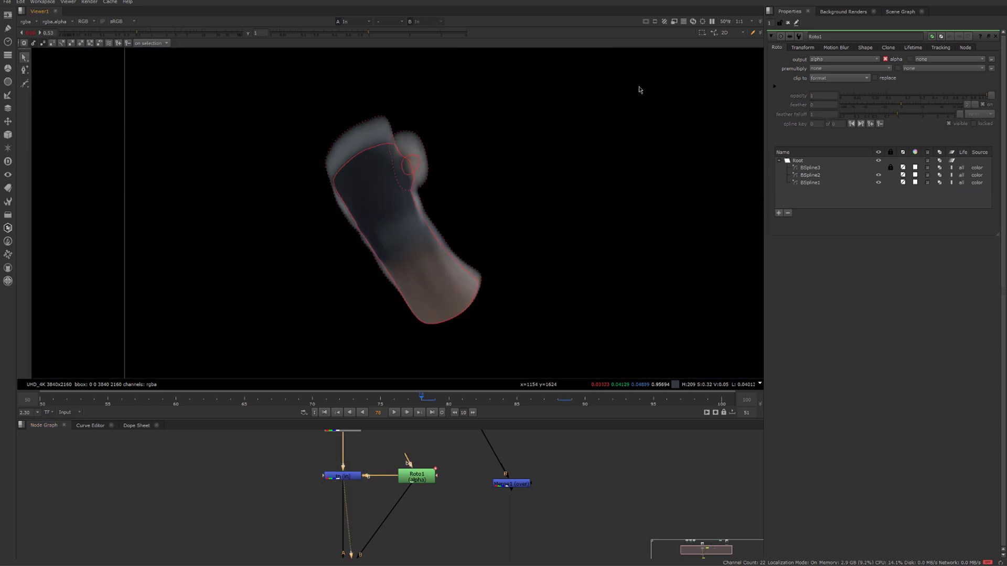
{"action": "left_click", "coordinate": [788, 23]}
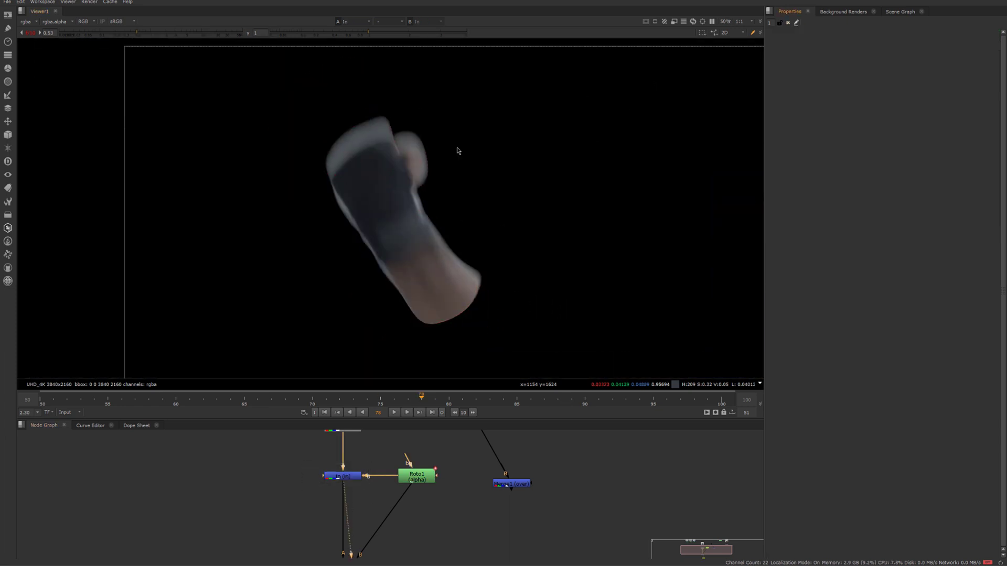
Reopen Roto1 and select BSpline1's point at the notch between the fist and the thumb.
{"action": "double_click", "coordinate": [417, 476]}
{"action": "scroll", "coordinate": [413, 149], "scroll_direction": "up", "scroll_amount": 4}
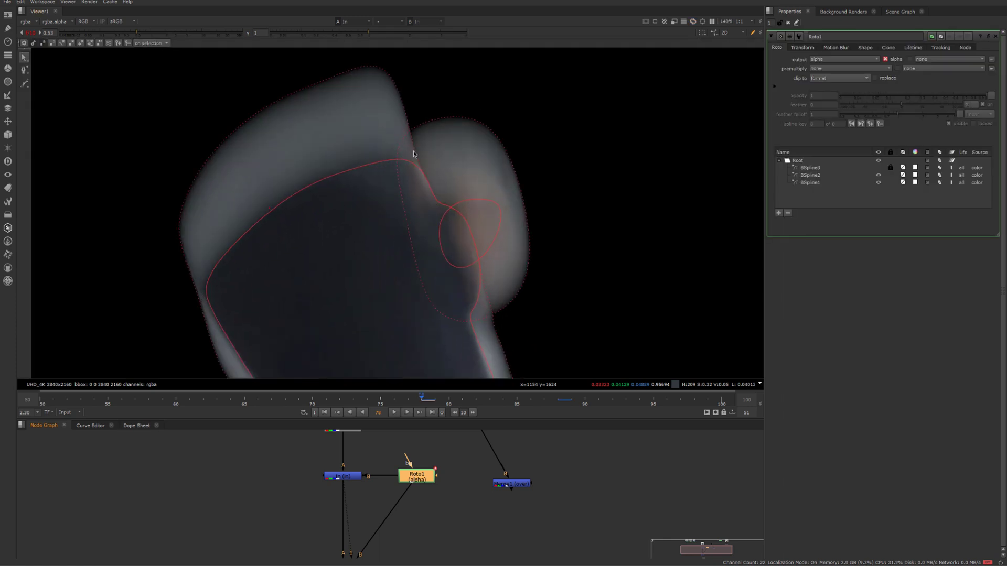
{"action": "left_click", "coordinate": [417, 152]}
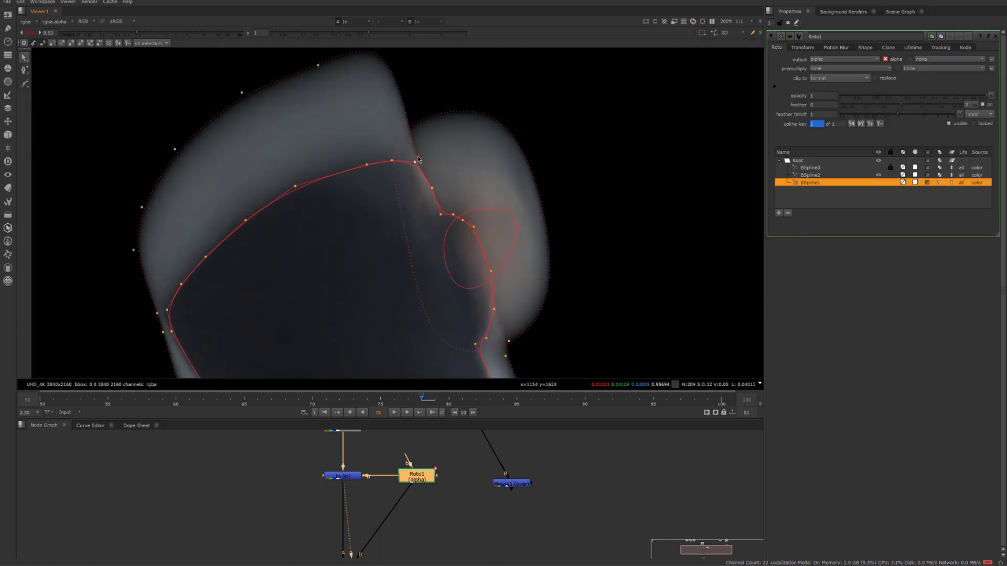
{"action": "left_click", "coordinate": [434, 157]}
{"action": "left_click", "coordinate": [420, 167]}
View the Read4 plate and pull BSpline1's feather outward at the notch between fist and thumb.
{"action": "left_click_drag", "start_coordinate": [359, 488], "coordinate": [304, 460]}
{"action": "middle_click_drag", "start_coordinate": [357, 445], "coordinate": [358, 469]}
{"action": "left_click", "coordinate": [352, 445]}
{"action": "key", "text": "1"}
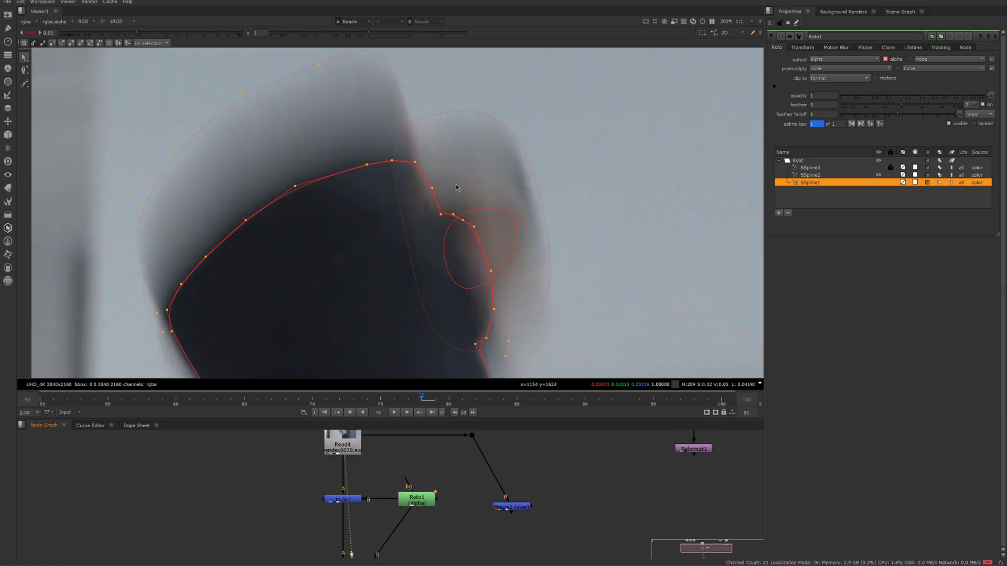
{"action": "left_click", "coordinate": [415, 163]}
{"action": "middle_click_drag", "start_coordinate": [445, 186], "coordinate": [436, 151]}
{"action": "scroll", "coordinate": [460, 151], "scroll_direction": "down", "scroll_amount": 2}
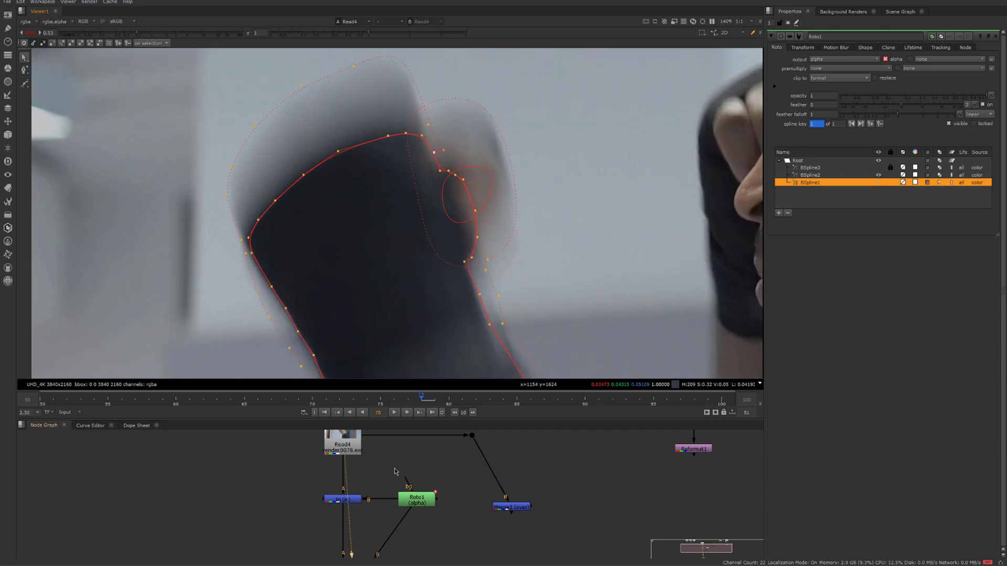
View the first In node again without the roto overlay to check the corrected thumb notch.
{"action": "left_click_drag", "start_coordinate": [389, 477], "coordinate": [286, 537]}
{"action": "key", "text": "1"}
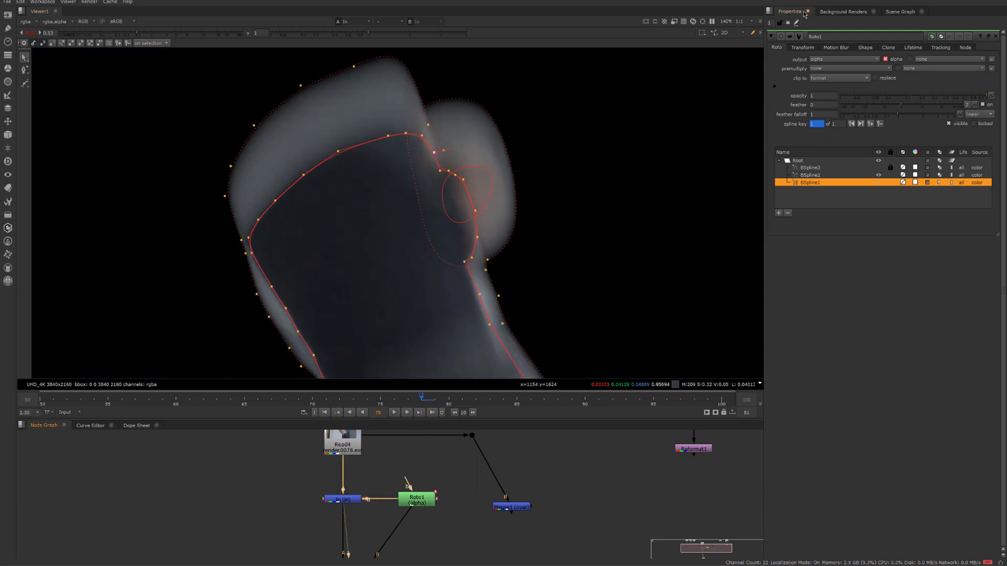
{"action": "left_click", "coordinate": [788, 23]}
{"action": "scroll", "coordinate": [530, 225], "scroll_direction": "down", "scroll_amount": 5}
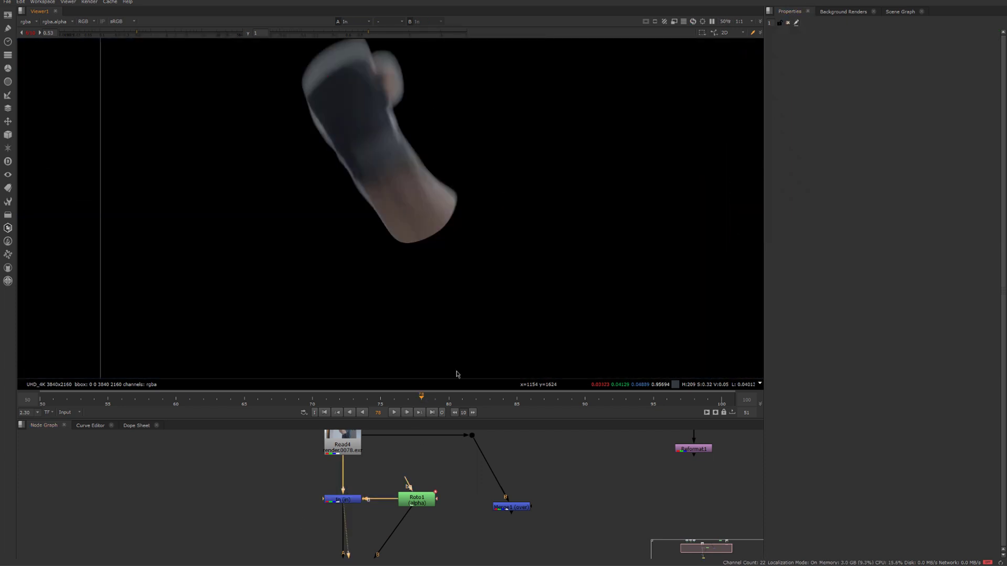
Select the Read5 and Reformat1 nodes and enlarge the Node Graph area.
{"action": "scroll", "coordinate": [550, 506], "scroll_direction": "down", "scroll_amount": 3}
{"action": "middle_click_drag", "start_coordinate": [570, 492], "coordinate": [545, 487]}
{"action": "scroll", "coordinate": [546, 487], "scroll_direction": "up", "scroll_amount": 2}
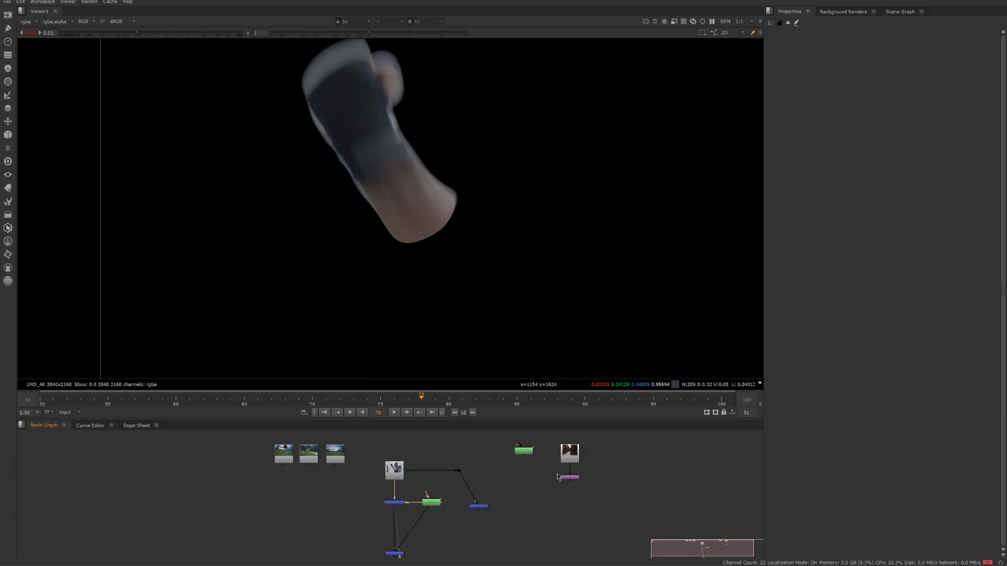
{"action": "left_click_drag", "start_coordinate": [544, 496], "coordinate": [620, 435]}
{"action": "middle_click_drag", "start_coordinate": [591, 494], "coordinate": [546, 522]}
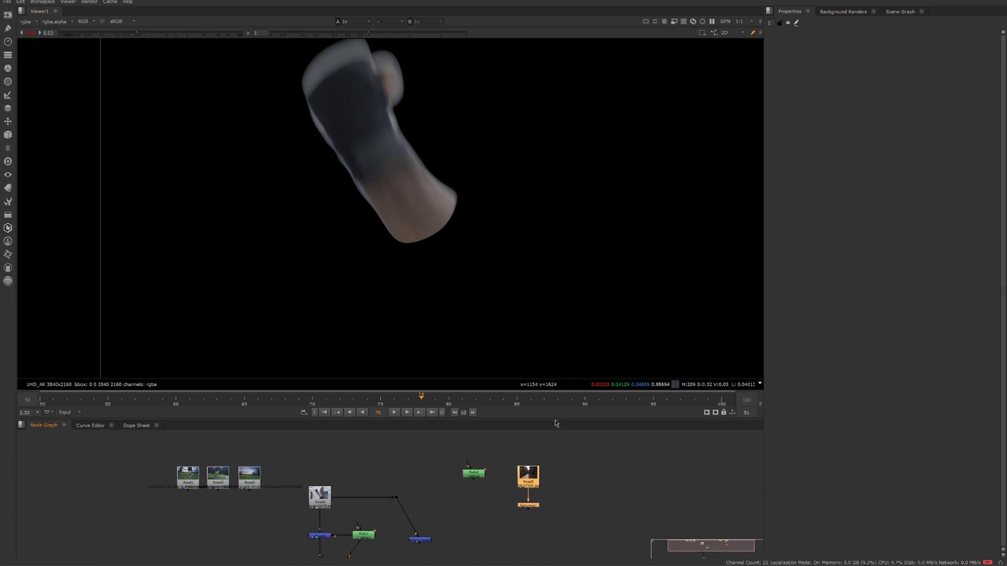
{"action": "left_click_drag", "start_coordinate": [556, 424], "coordinate": [557, 335]}
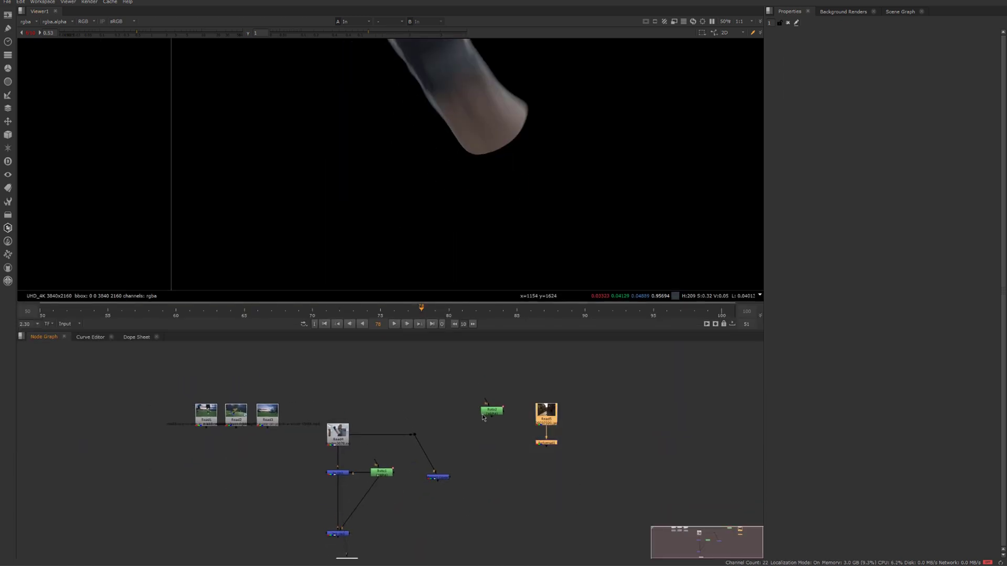
Move the spare Roto node and Merge1 out of the way and bring Read5 with Reformat1 nearer the arm's nodes.
{"action": "left_click_drag", "start_coordinate": [483, 417], "coordinate": [539, 386]}
{"action": "left_click_drag", "start_coordinate": [439, 478], "coordinate": [579, 467]}
{"action": "left_click", "coordinate": [525, 414]}
{"action": "left_click_drag", "start_coordinate": [546, 417], "coordinate": [479, 462]}
{"action": "middle_click_drag", "start_coordinate": [413, 511], "coordinate": [428, 451]}
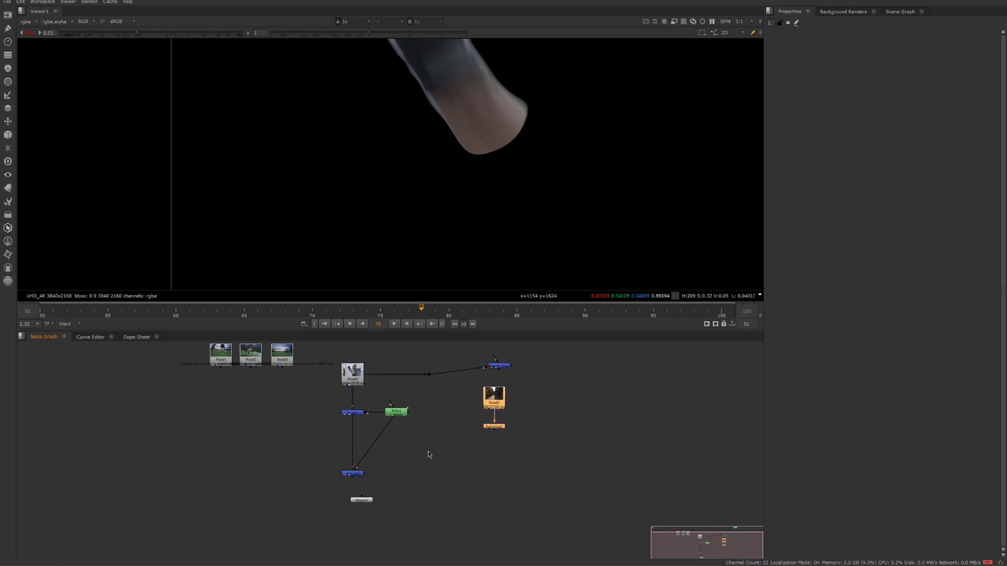
Add a Merge node set to over, with the second In node as foreground and Reformat1 as background.
{"action": "left_click", "coordinate": [465, 462]}
{"action": "key", "text": "m"}
{"action": "scroll", "coordinate": [461, 463], "scroll_direction": "up", "scroll_amount": 2}
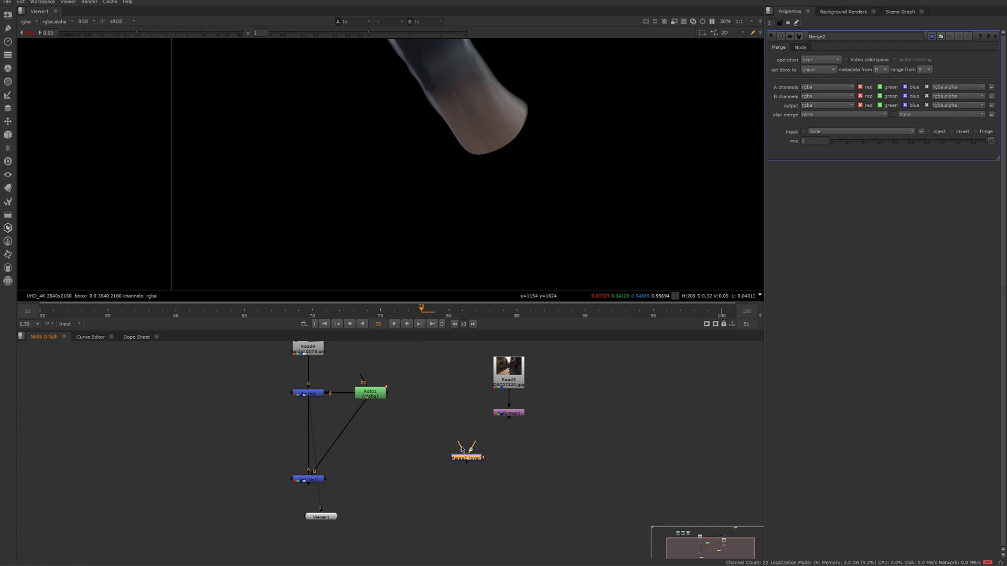
{"action": "left_click_drag", "start_coordinate": [461, 449], "coordinate": [509, 414]}
{"action": "left_click", "coordinate": [511, 478]}
View Merge2 and examine the feathered arm over the street background.
{"action": "key", "text": "1"}
{"action": "left_click_drag", "start_coordinate": [513, 480], "coordinate": [523, 483]}
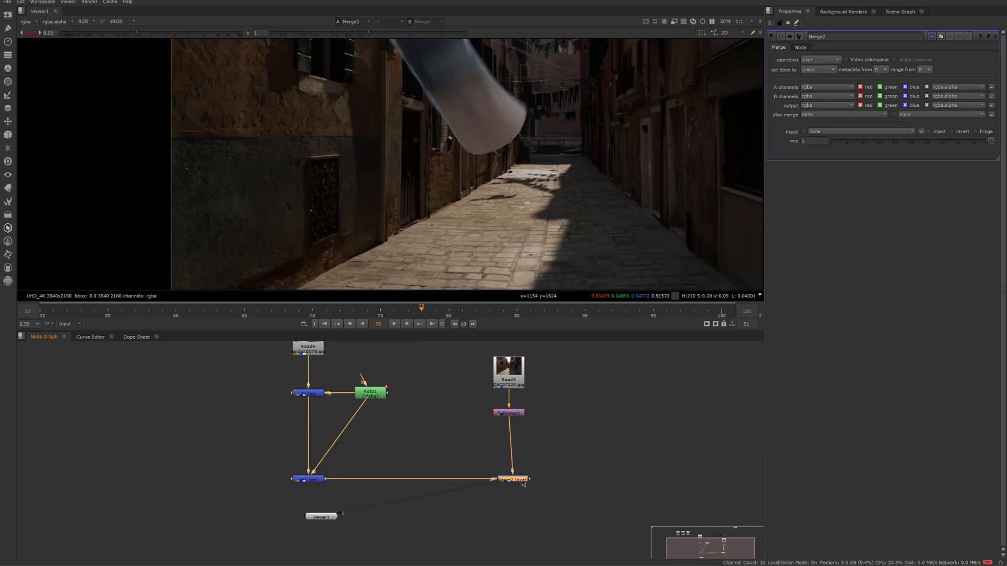
{"action": "scroll", "coordinate": [480, 263], "scroll_direction": "down", "scroll_amount": 2}
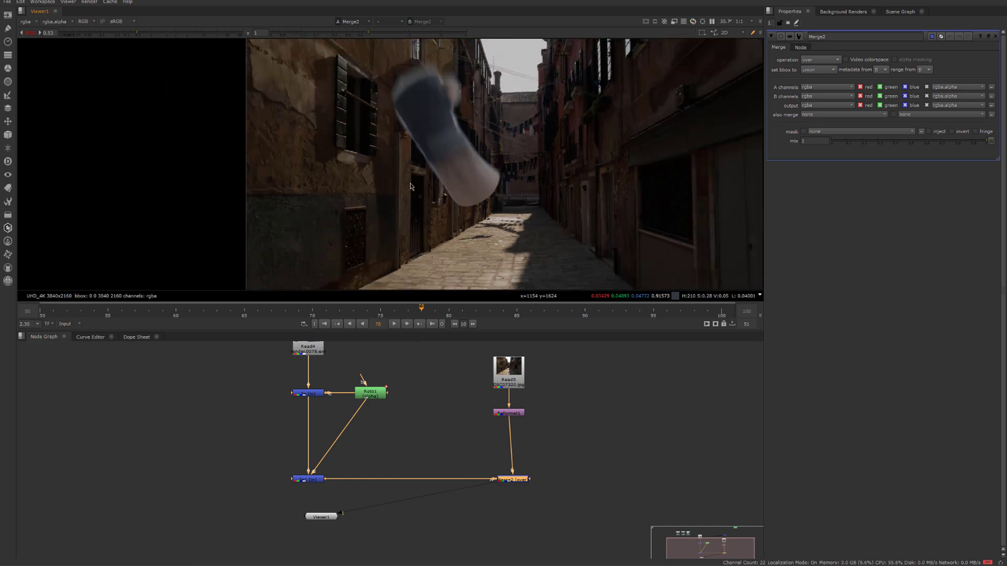
Line up Merge2 directly beneath Reformat1 and inspect the arm's edges closely over the street background.
{"action": "left_click", "coordinate": [483, 448]}
{"action": "left_click_drag", "start_coordinate": [523, 480], "coordinate": [518, 477]}
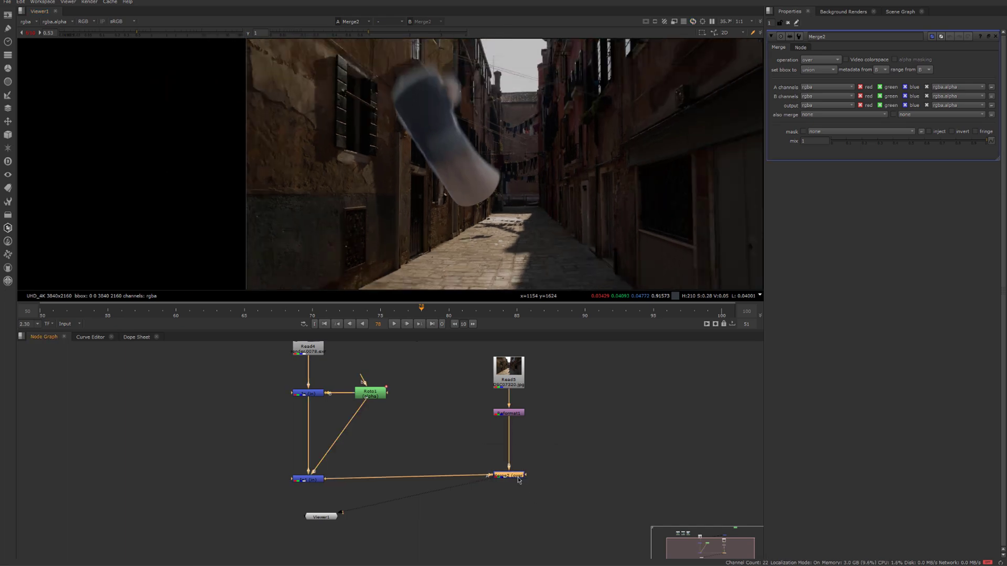
{"action": "scroll", "coordinate": [423, 104], "scroll_direction": "up", "scroll_amount": 3}
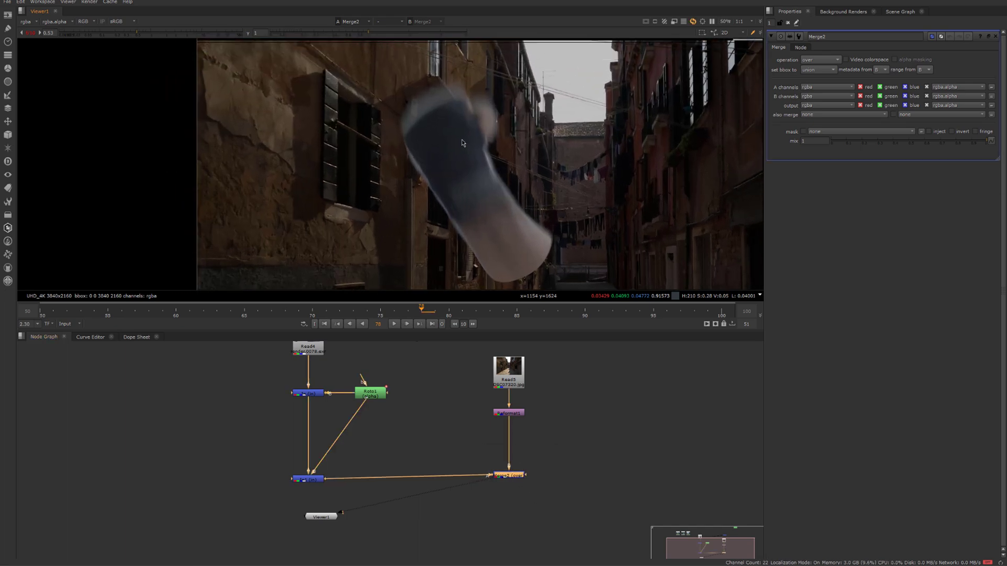
{"action": "left_click_drag", "start_coordinate": [474, 127], "coordinate": [446, 89]}
{"action": "middle_click_drag", "start_coordinate": [544, 184], "coordinate": [492, 156]}
{"action": "scroll", "coordinate": [501, 205], "scroll_direction": "down", "scroll_amount": 1}
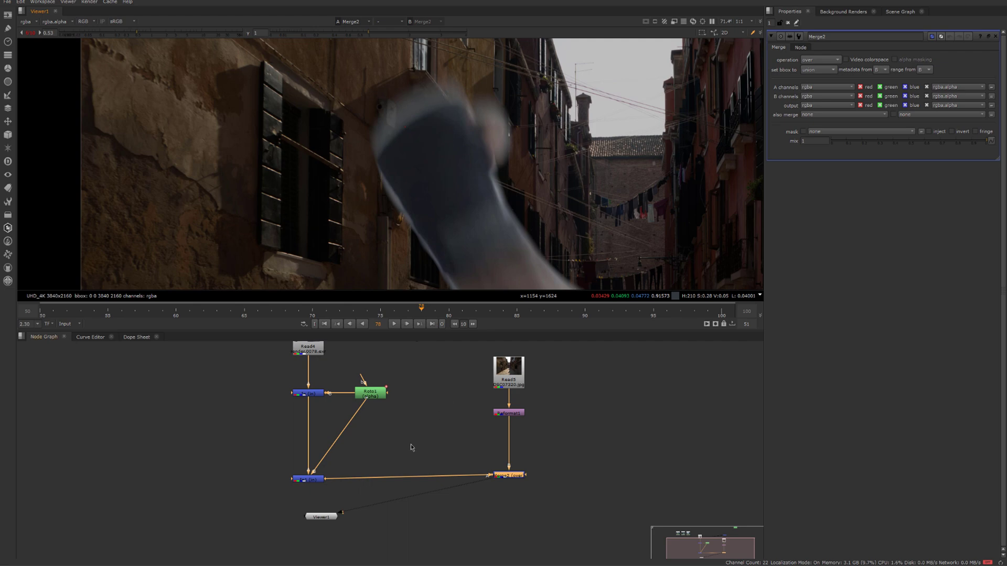
Add a RotoPaint node and insert it into the arm's pipe between the first and second In nodes.
{"action": "middle_click_drag", "start_coordinate": [417, 437], "coordinate": [492, 463]}
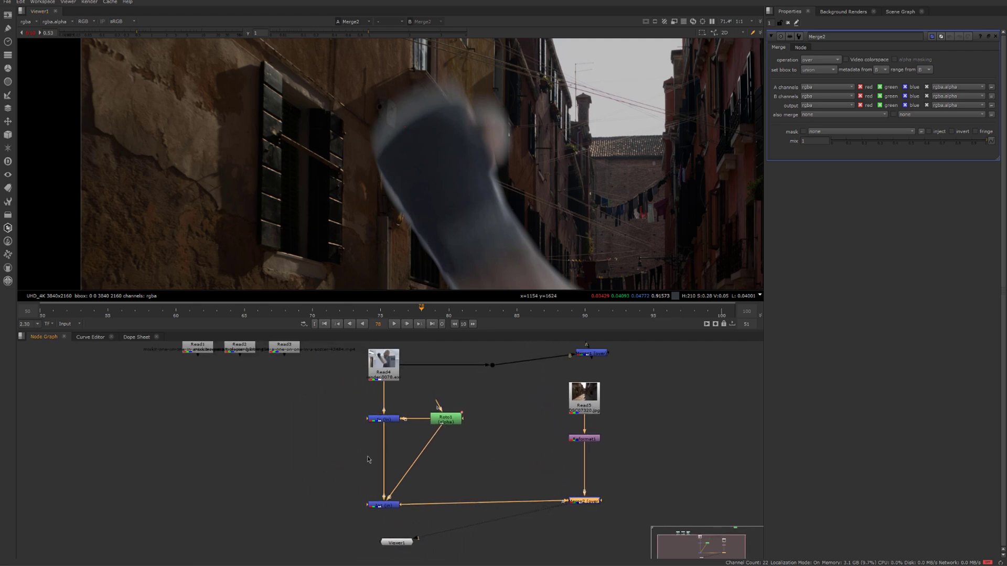
{"action": "left_click", "coordinate": [359, 455]}
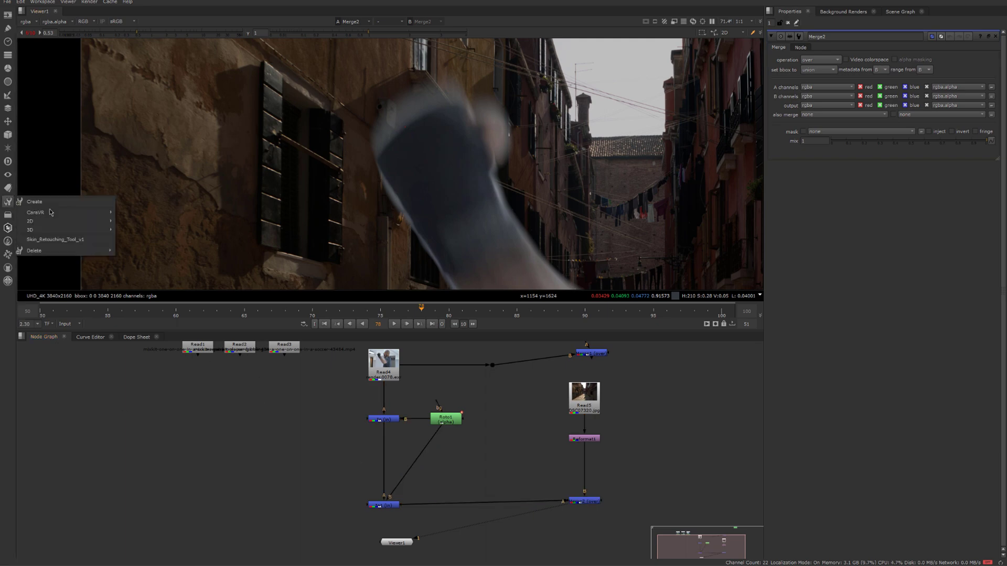
{"action": "mouse_move", "coordinate": [36, 250]}
{"action": "left_click", "coordinate": [231, 450]}
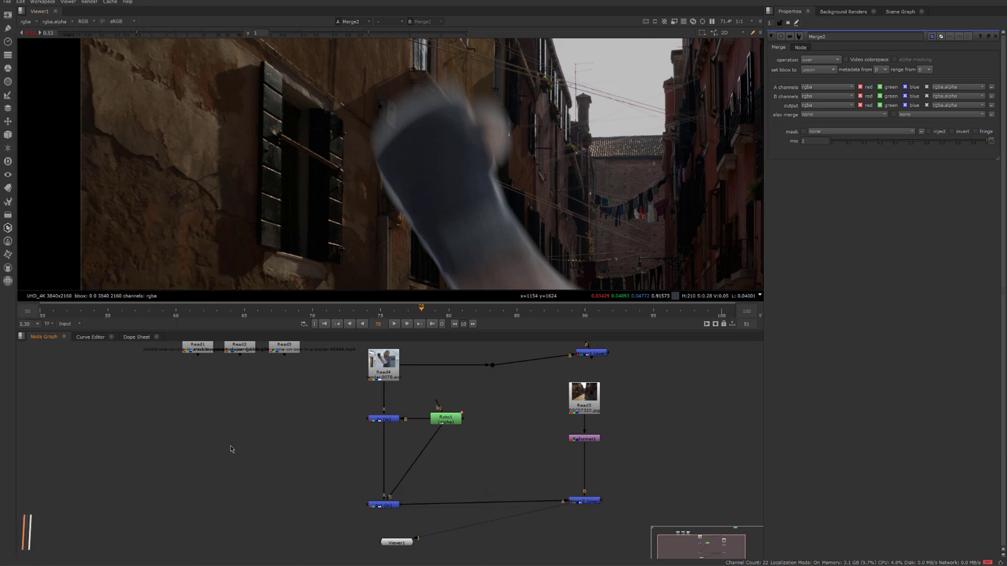
{"action": "middle_click_drag", "start_coordinate": [309, 451], "coordinate": [264, 446]}
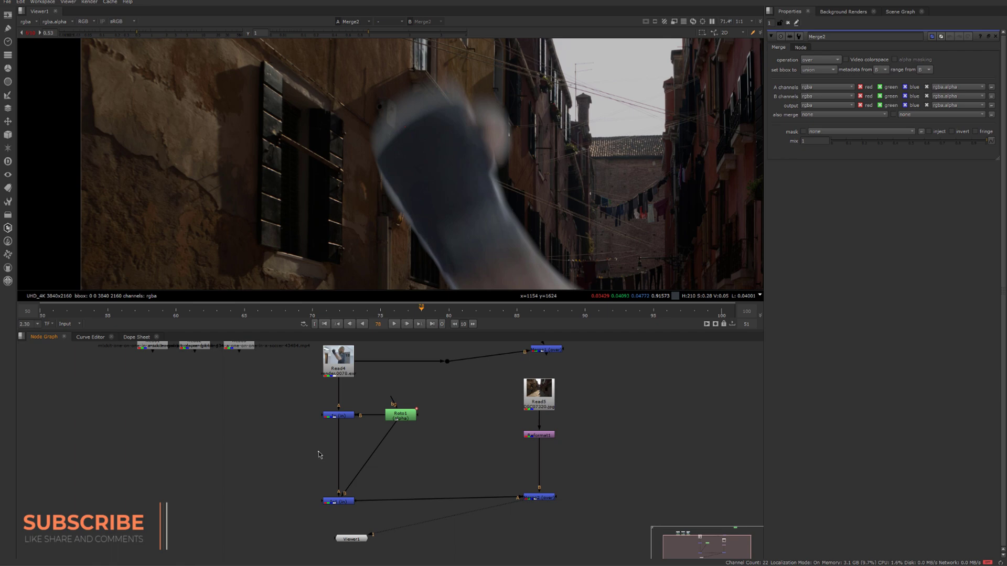
{"action": "key", "text": "p"}
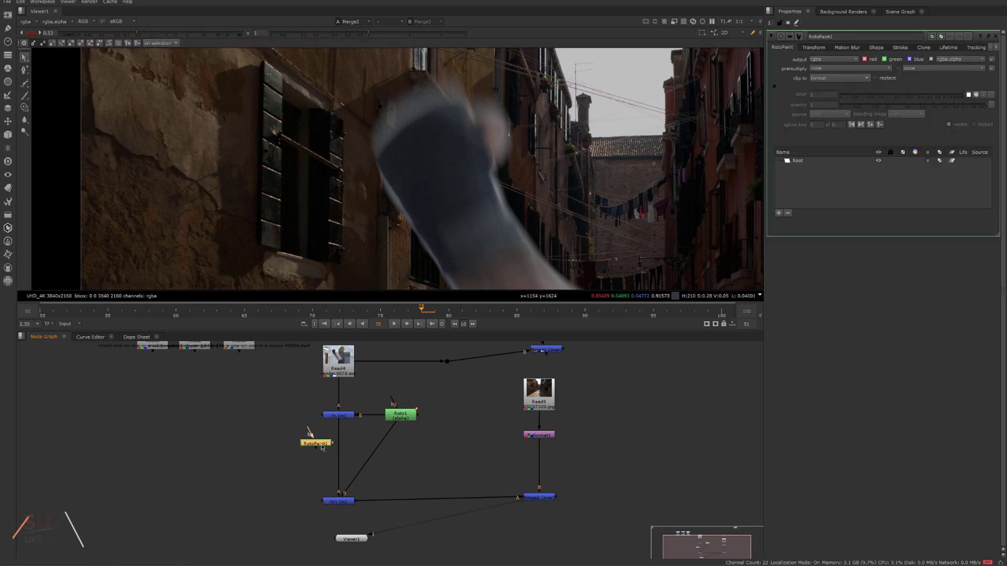
{"action": "left_click_drag", "start_coordinate": [303, 447], "coordinate": [343, 437]}
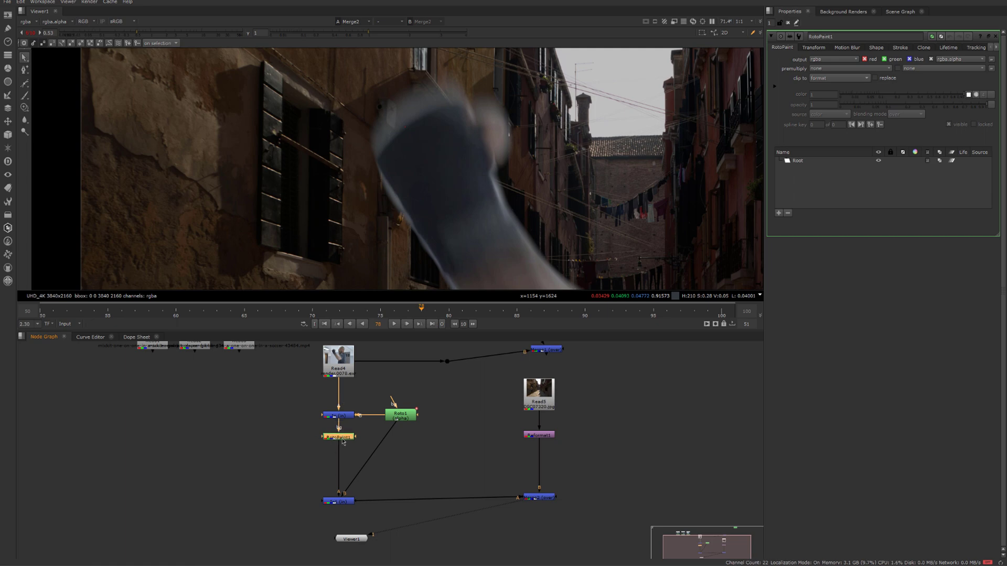
Choose the Smear tool for RotoPaint1 and set the brush hardness to 0.24.
{"action": "left_click", "coordinate": [26, 109]}
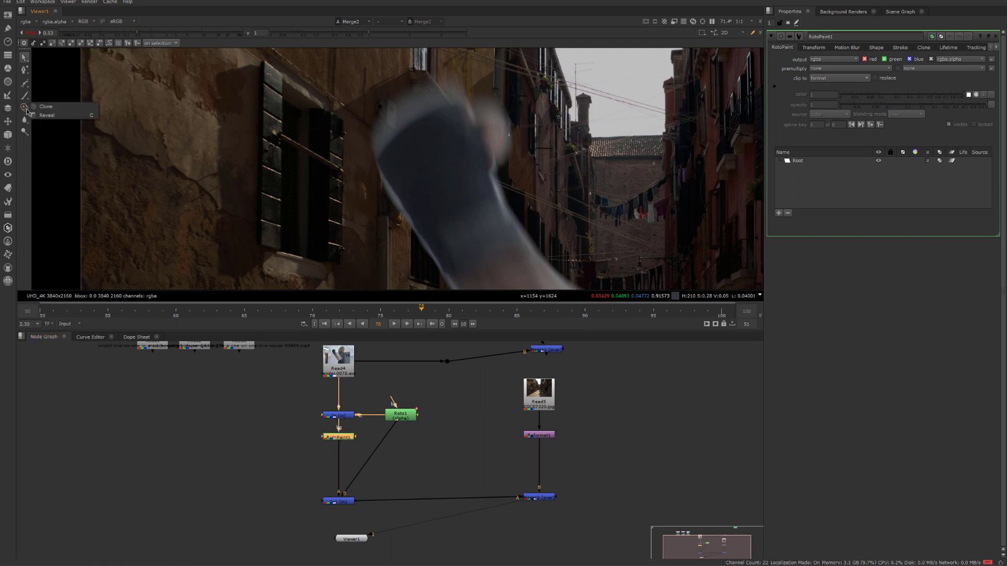
{"action": "left_click", "coordinate": [24, 120]}
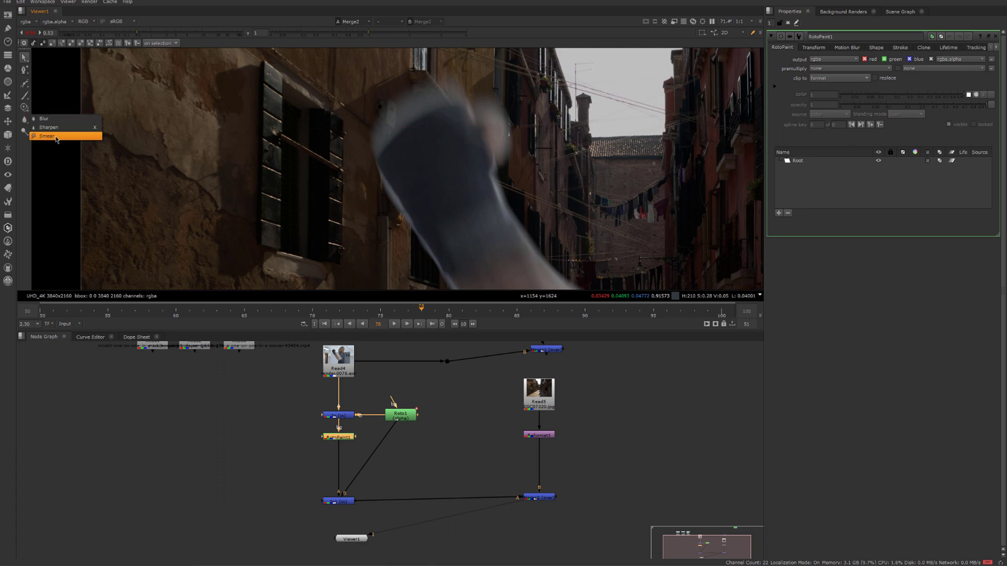
{"action": "left_click", "coordinate": [57, 138]}
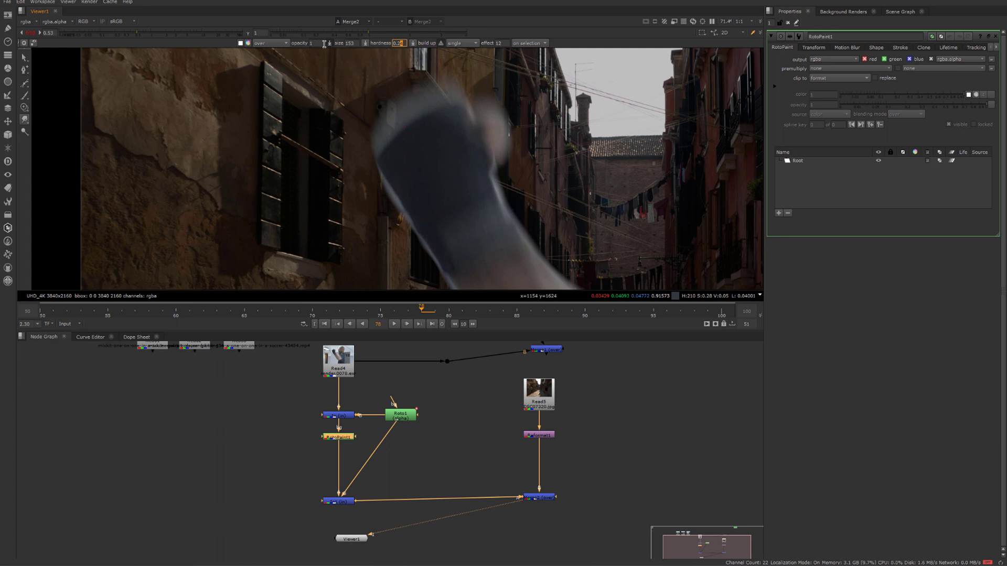
{"action": "type", "text": "4"}
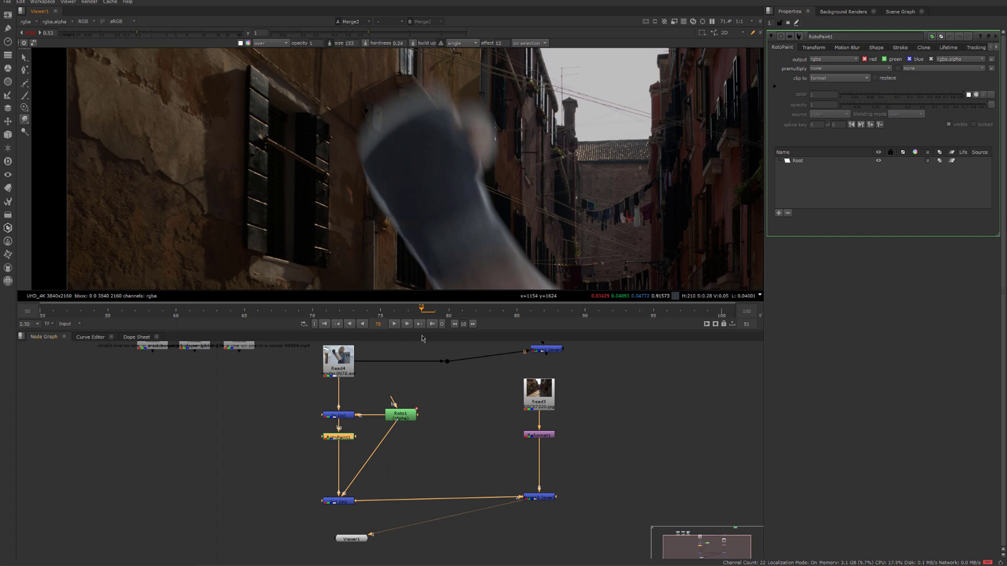
Assign Read4 to the viewer's first input and Merge2 to its second input to compare plate and composite.
{"action": "middle_click_drag", "start_coordinate": [404, 446], "coordinate": [381, 467]}
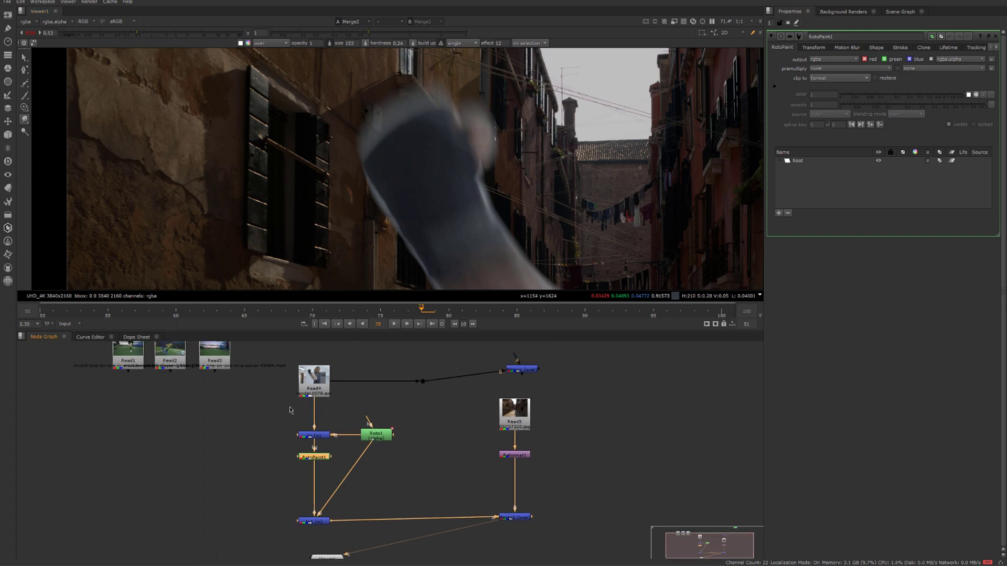
{"action": "left_click", "coordinate": [313, 391]}
{"action": "key", "text": "1"}
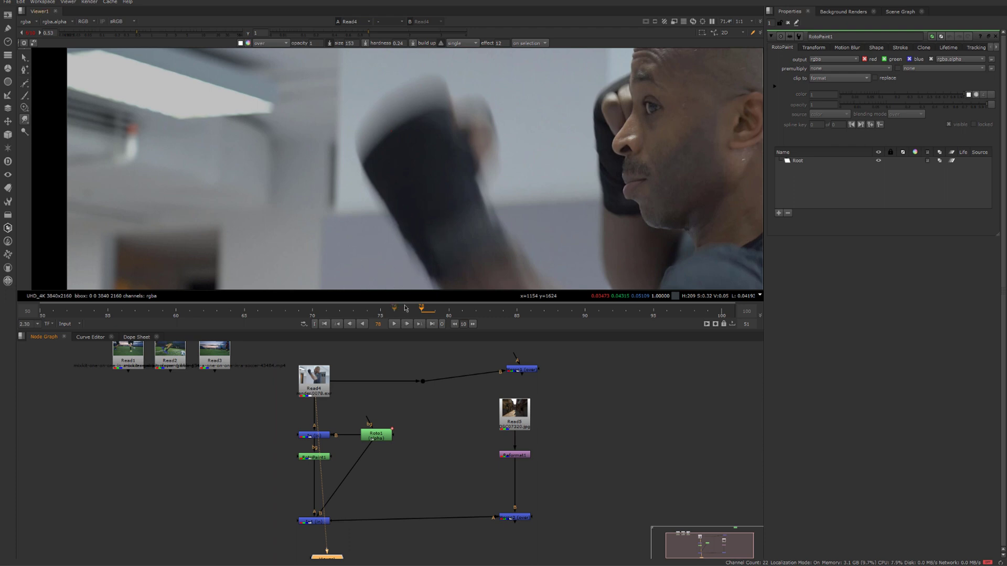
{"action": "middle_click_drag", "start_coordinate": [387, 471], "coordinate": [388, 432]}
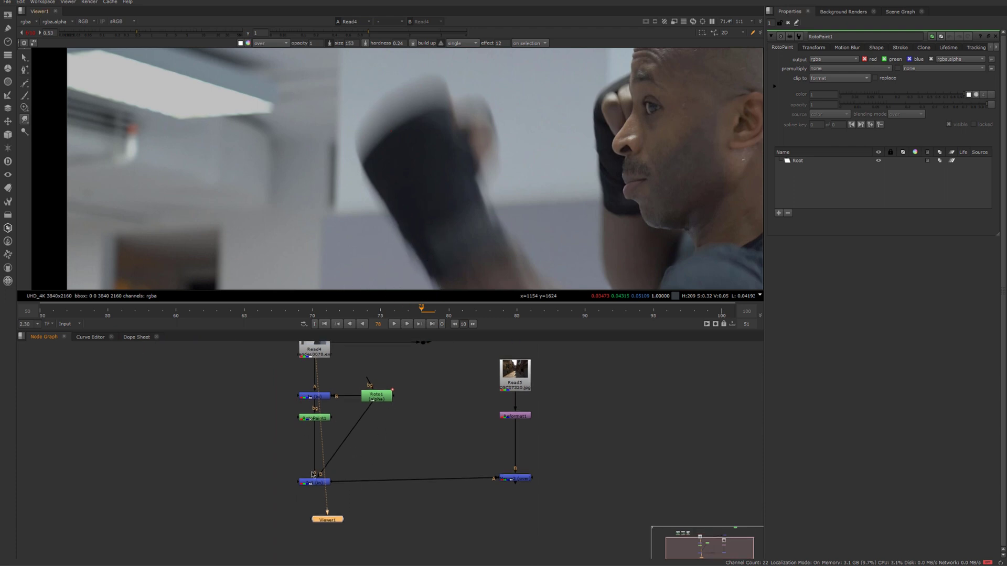
{"action": "left_click_drag", "start_coordinate": [260, 455], "coordinate": [364, 499]}
{"action": "left_click_drag", "start_coordinate": [447, 468], "coordinate": [613, 535]}
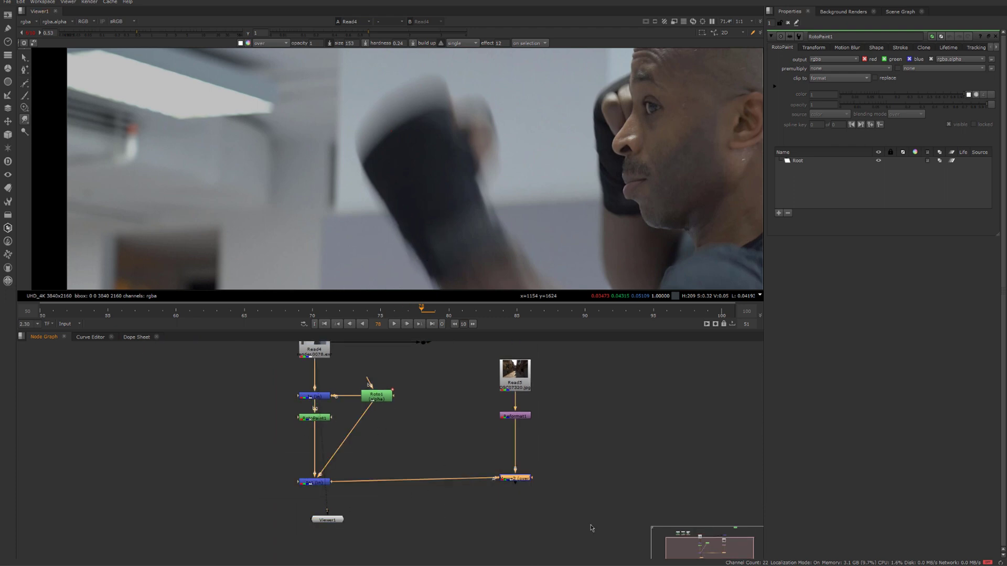
{"action": "key", "text": "2"}
View RotoPaint1's masked arm, then Read4, and examine the motion-blurred edges of the fist in the original plate.
{"action": "left_click", "coordinate": [321, 419]}
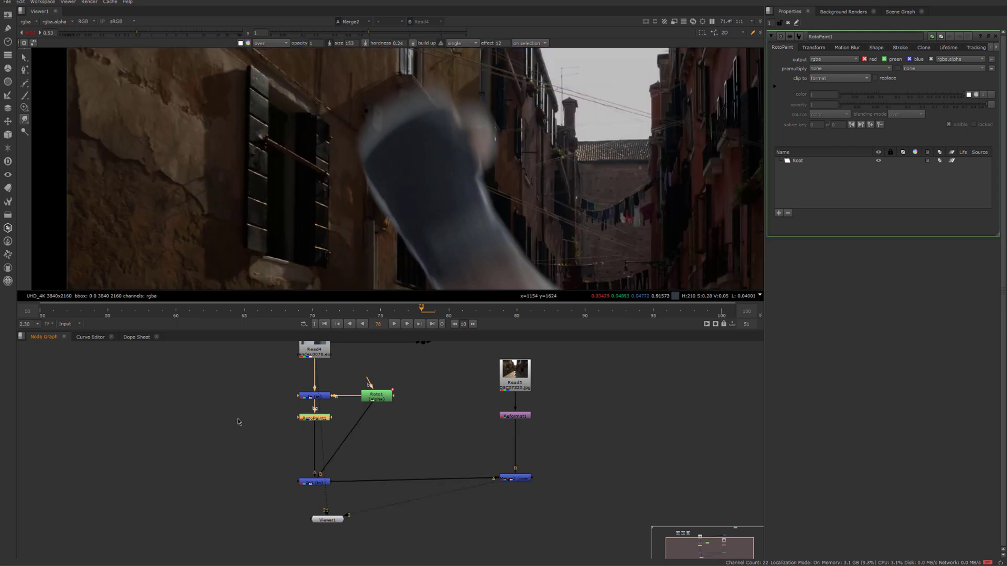
{"action": "key", "text": "1"}
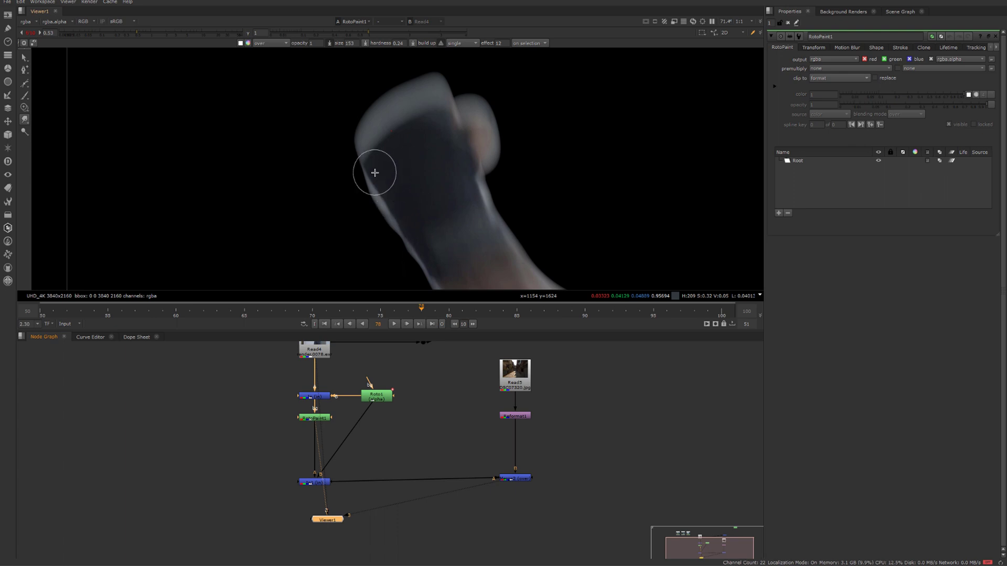
{"action": "middle_click_drag", "start_coordinate": [378, 168], "coordinate": [367, 215]}
{"action": "middle_click_drag", "start_coordinate": [467, 417], "coordinate": [423, 454]}
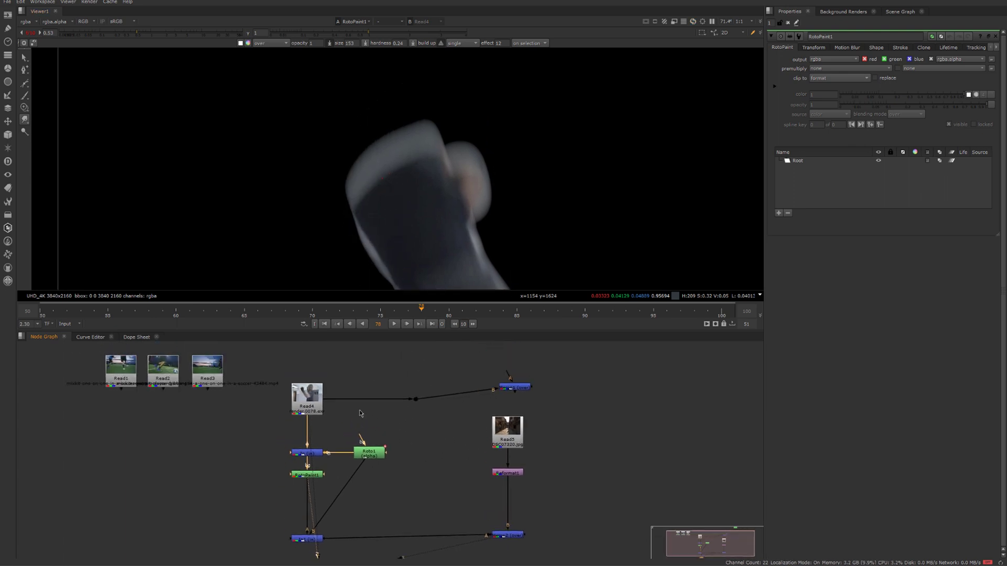
{"action": "left_click", "coordinate": [316, 400]}
{"action": "key", "text": "1"}
{"action": "scroll", "coordinate": [367, 199], "scroll_direction": "up", "scroll_amount": 3}
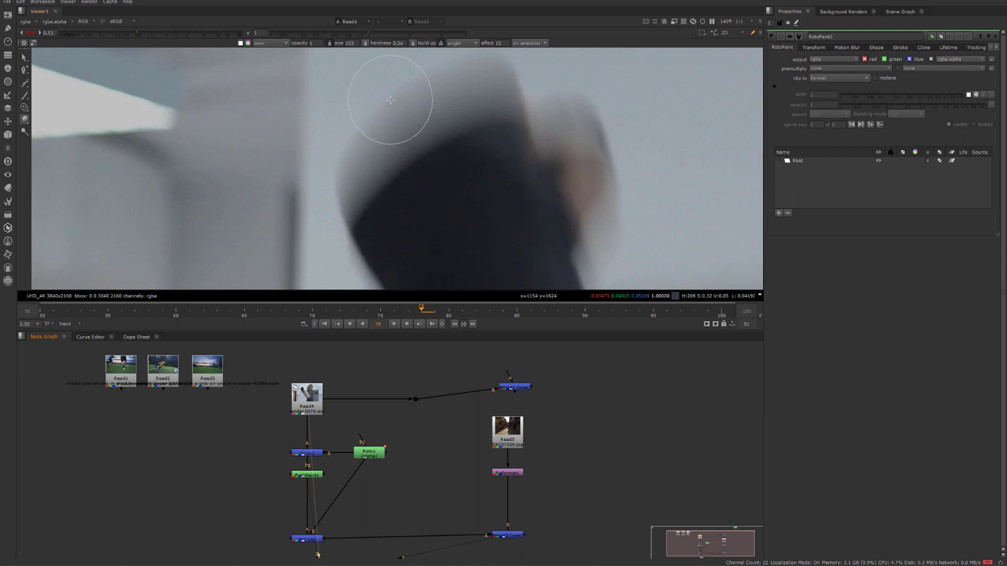
{"action": "middle_click_drag", "start_coordinate": [508, 173], "coordinate": [418, 183]}
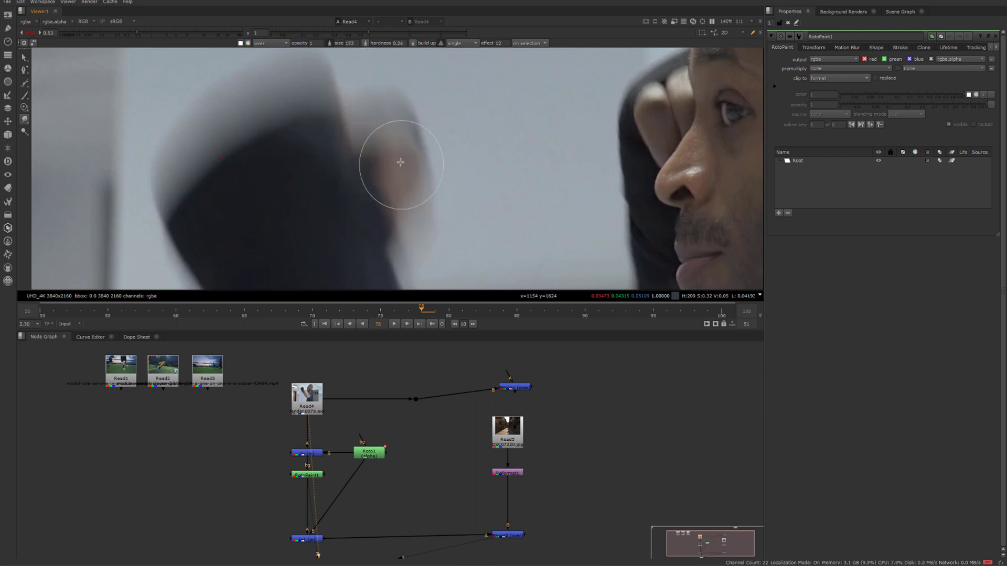
{"action": "scroll", "coordinate": [404, 196], "scroll_direction": "down", "scroll_amount": 3}
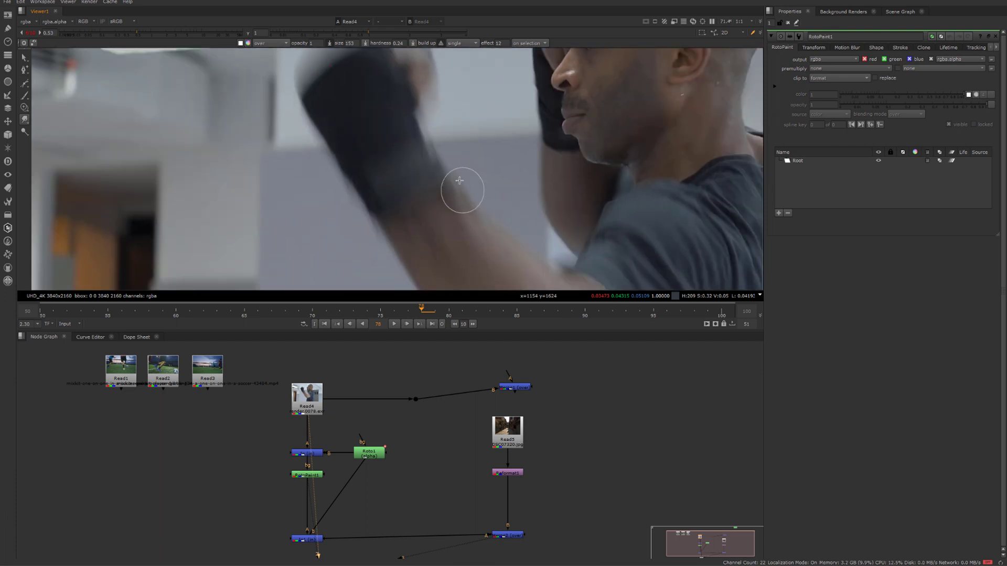
View Merge2 and examine the pale blurred edges around the fist against the street.
{"action": "key", "text": "1"}
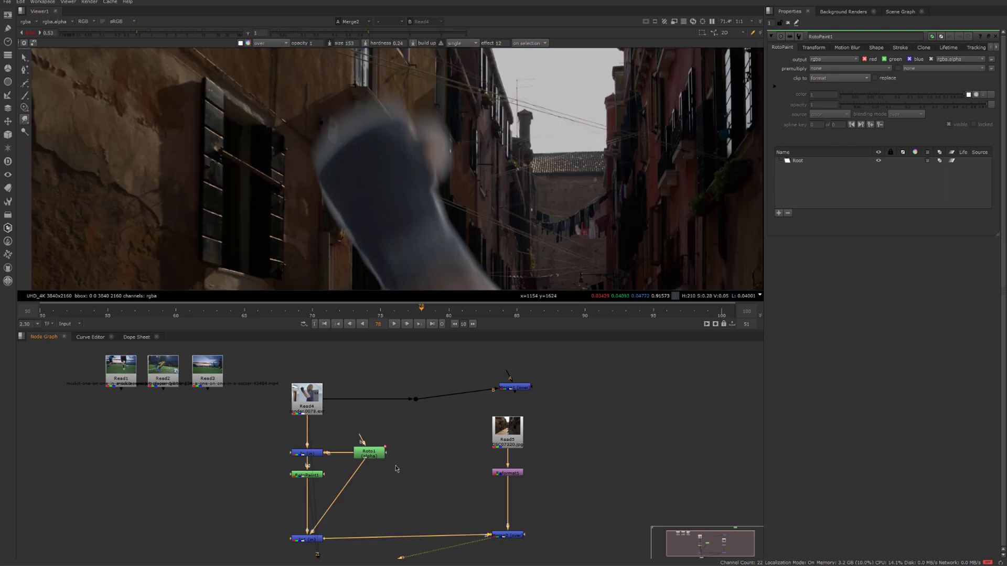
{"action": "scroll", "coordinate": [341, 183], "scroll_direction": "up", "scroll_amount": 3}
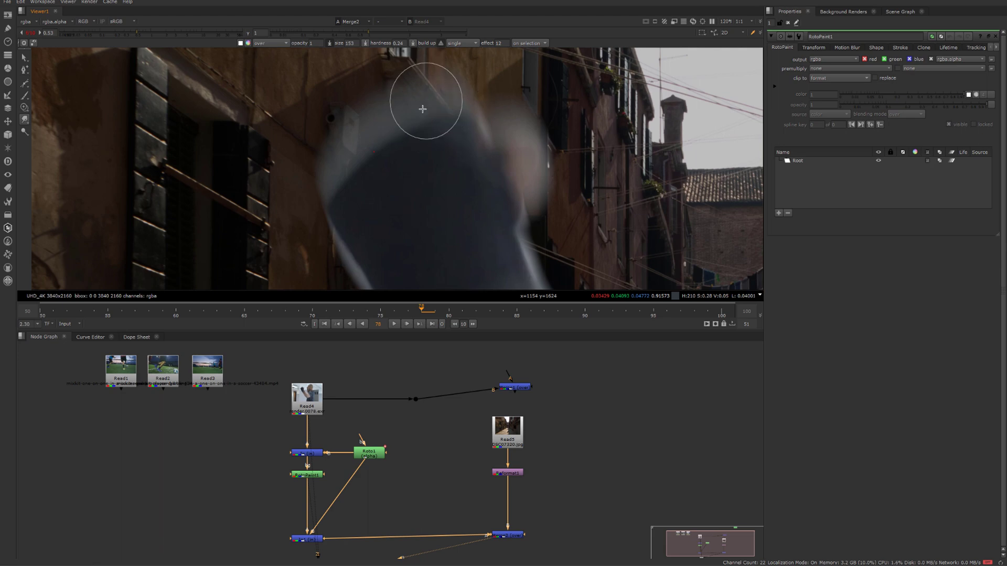
{"action": "middle_click_drag", "start_coordinate": [411, 101], "coordinate": [431, 139]}
{"action": "scroll", "coordinate": [422, 206], "scroll_direction": "down", "scroll_amount": 2}
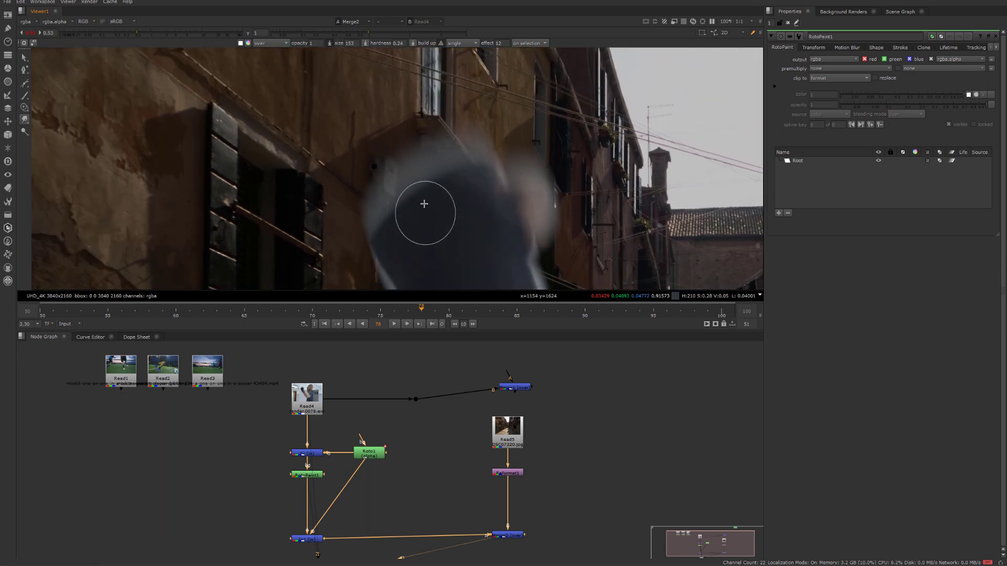
{"action": "scroll", "coordinate": [312, 479], "scroll_direction": "up", "scroll_amount": 2}
View RotoPaint1, enlarge the smear brush to about 188, and smear the dark wrap outward over the fist's pale upper-left edge.
{"action": "left_click", "coordinate": [312, 479]}
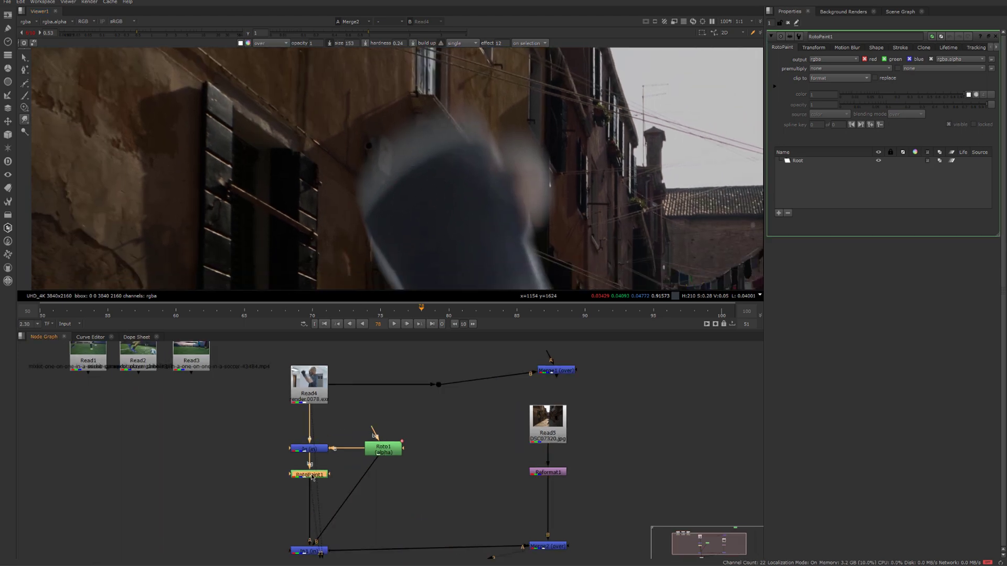
{"action": "key", "text": "1"}
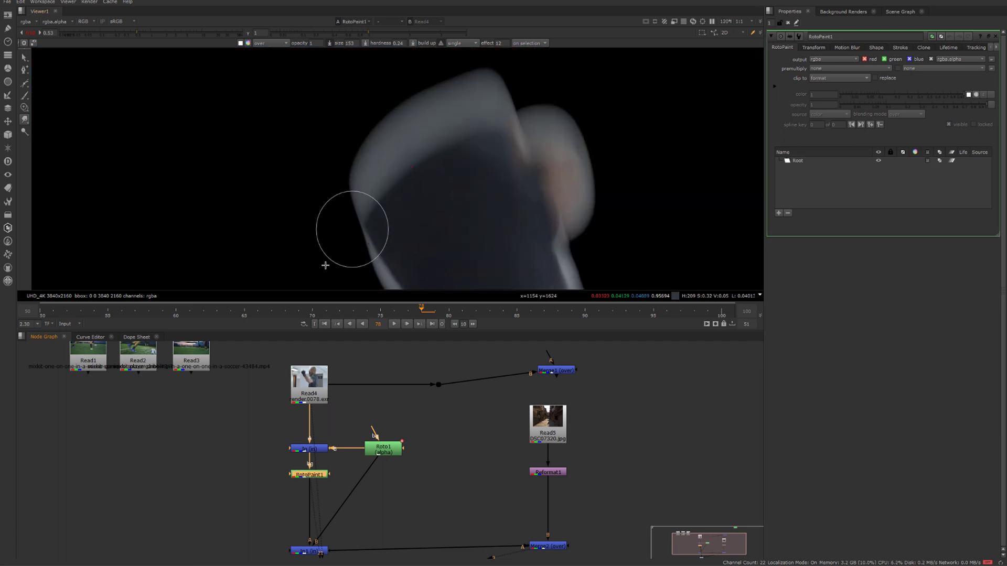
{"action": "scroll", "coordinate": [397, 184], "scroll_direction": "up", "scroll_amount": 4}
{"action": "scroll", "coordinate": [397, 184], "scroll_direction": "up", "scroll_amount": 2}
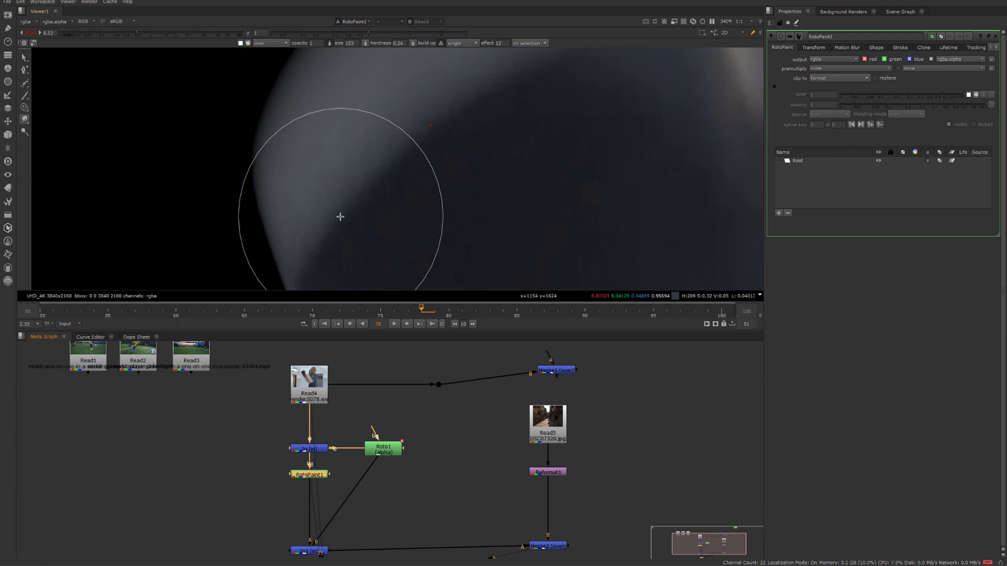
{"action": "scroll", "coordinate": [343, 216], "scroll_direction": "down", "scroll_amount": 3}
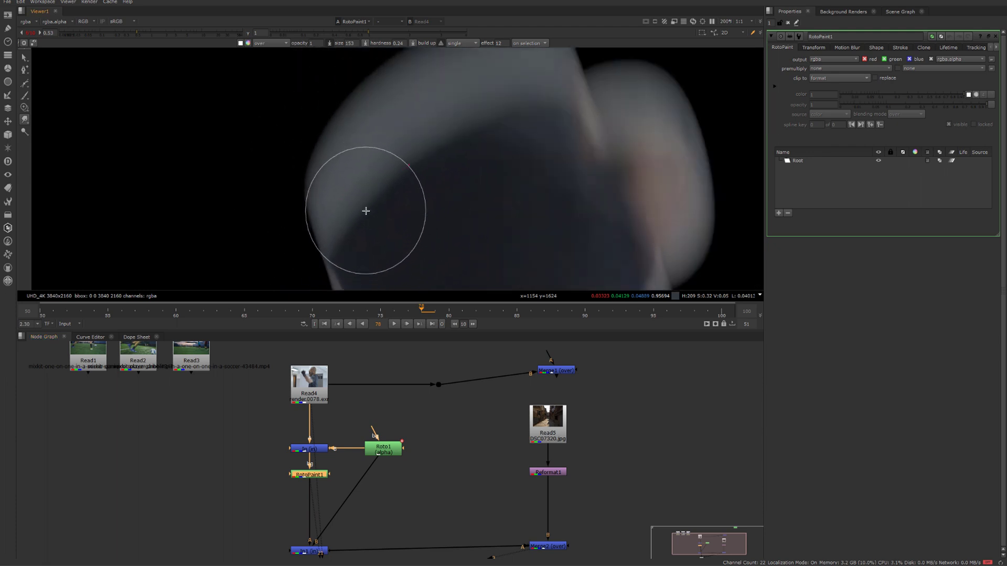
{"action": "left_click_drag", "start_coordinate": [365, 210], "coordinate": [344, 112]}
{"action": "mouse_move", "coordinate": [367, 215]}
{"action": "left_mouse_down", "text": "shift"}
{"action": "mouse_move", "coordinate": [374, 222]}
{"action": "mouse_move", "coordinate": [353, 139]}
{"action": "mouse_move", "coordinate": [359, 157]}
{"action": "mouse_move", "coordinate": [355, 96]}
{"action": "left_mouse_up", "text": "shift"}
{"action": "left_click_drag", "start_coordinate": [413, 193], "coordinate": [383, 96]}
{"action": "middle_click_drag", "start_coordinate": [419, 161], "coordinate": [408, 185]}
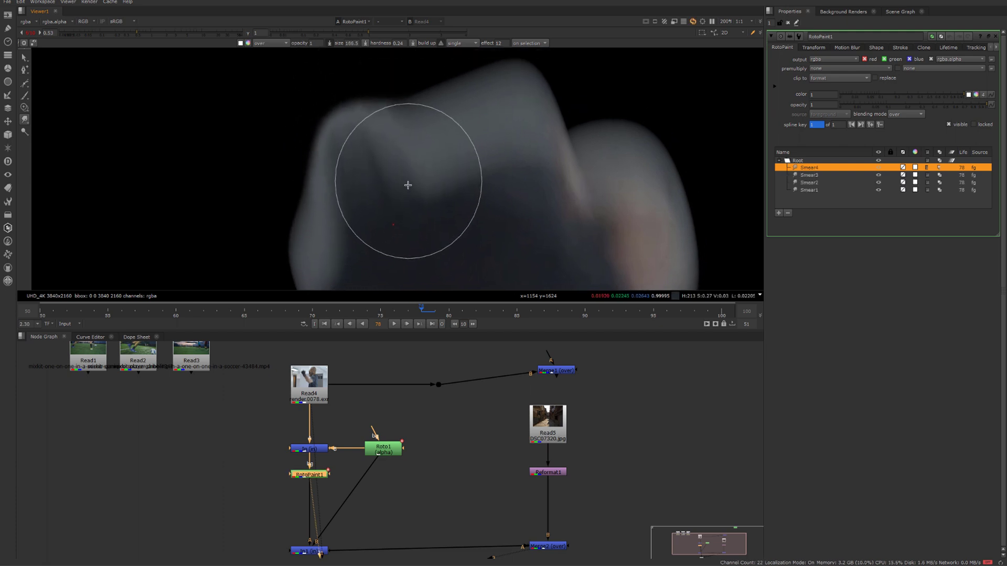
Enlarge the smear brush to 219 and smear the dark wrap upward across the middle of the fist's top edge.
{"action": "left_click_drag", "start_coordinate": [393, 198], "coordinate": [370, 101]}
{"action": "left_click_drag", "start_coordinate": [372, 227], "coordinate": [335, 111]}
{"action": "middle_click_drag", "start_coordinate": [433, 215], "coordinate": [379, 214]}
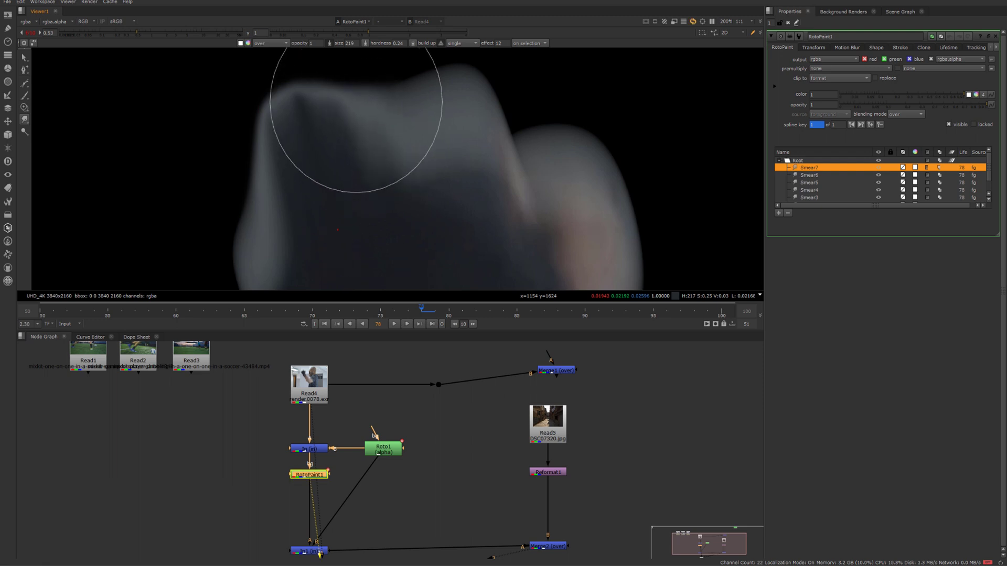
{"action": "left_click_drag", "start_coordinate": [356, 101], "coordinate": [354, 98]}
{"action": "mouse_move", "coordinate": [398, 191]}
{"action": "left_mouse_down"}
{"action": "mouse_move", "coordinate": [360, 92]}
{"action": "mouse_move", "coordinate": [418, 162]}
{"action": "mouse_move", "coordinate": [398, 110]}
{"action": "left_mouse_up"}
{"action": "left_click_drag", "start_coordinate": [441, 178], "coordinate": [407, 99]}
{"action": "middle_click_drag", "start_coordinate": [410, 150], "coordinate": [334, 203]}
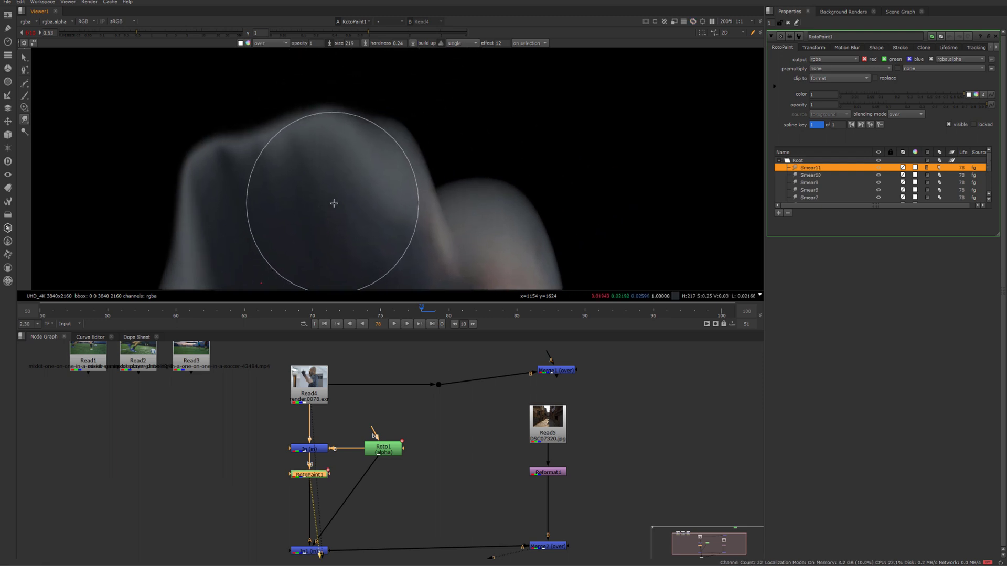
Enlarge the smear brush to 253.5 and smear the dark wrap upward over the right half of the fist's top edge.
{"action": "left_click_drag", "start_coordinate": [370, 196], "coordinate": [397, 198], "text": "shift"}
{"action": "left_click_drag", "start_coordinate": [357, 229], "coordinate": [328, 126]}
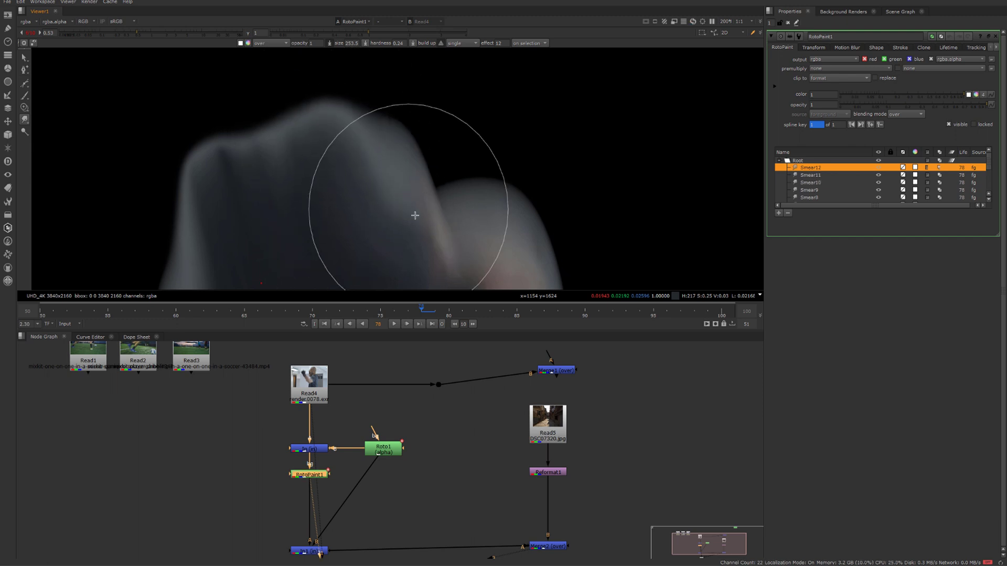
{"action": "left_click_drag", "start_coordinate": [398, 225], "coordinate": [369, 117]}
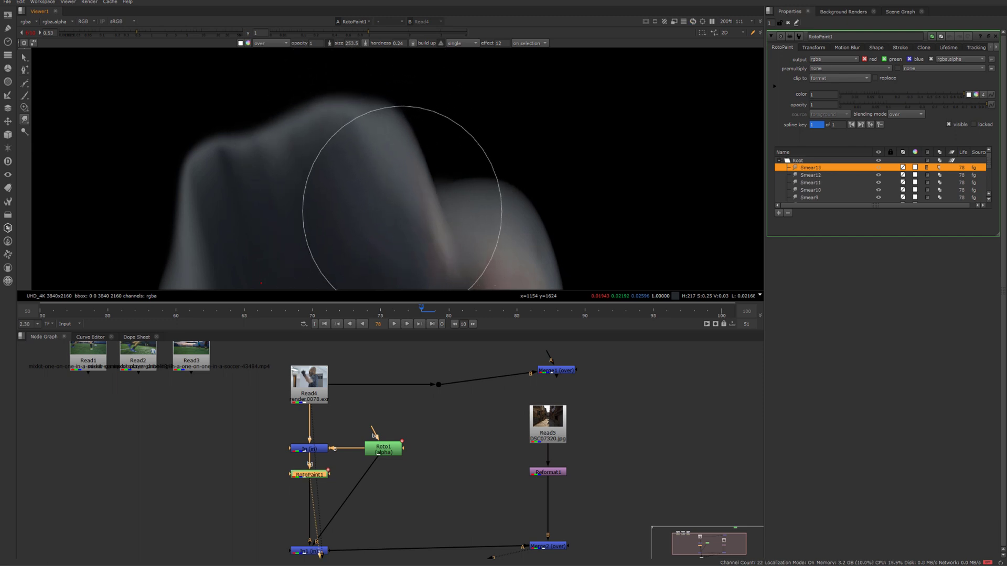
{"action": "left_click_drag", "start_coordinate": [401, 206], "coordinate": [382, 124]}
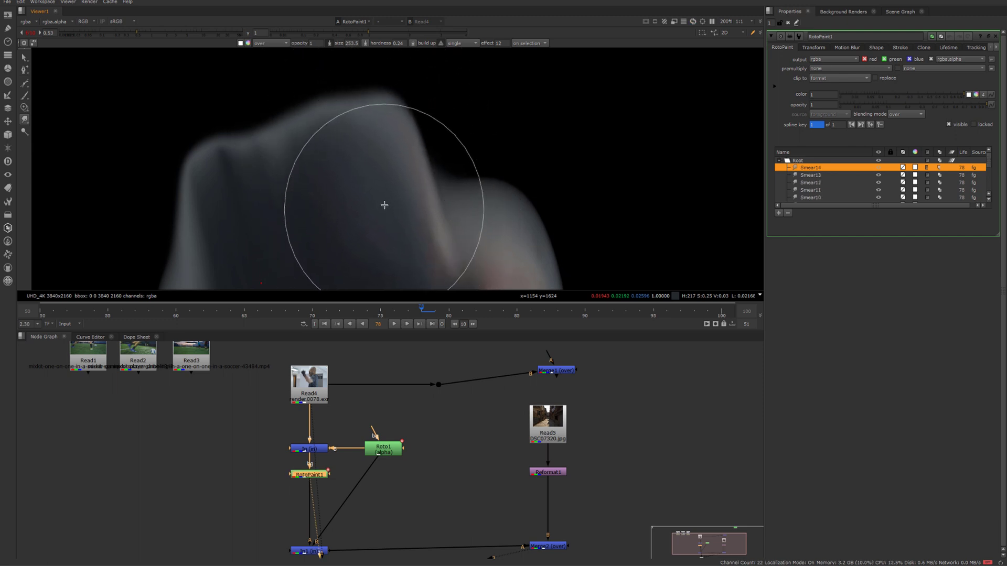
Smear the dark wrap outward over the fist's pale left edge and upward again along its top edge.
{"action": "scroll", "coordinate": [384, 205], "scroll_direction": "down", "scroll_amount": 3}
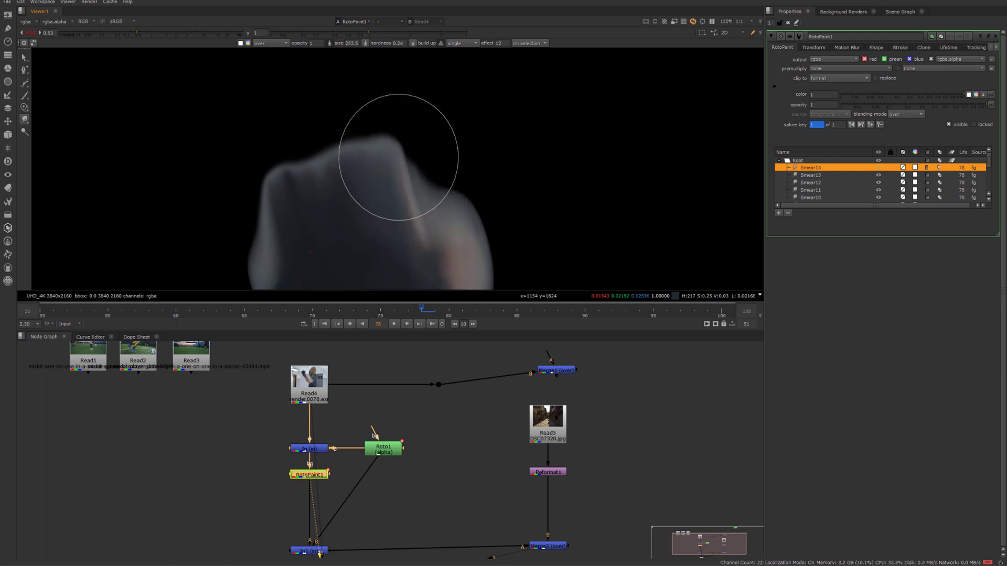
{"action": "middle_click_drag", "start_coordinate": [324, 231], "coordinate": [370, 179]}
{"action": "left_click_drag", "start_coordinate": [321, 234], "coordinate": [293, 139]}
{"action": "left_click_drag", "start_coordinate": [317, 241], "coordinate": [285, 160]}
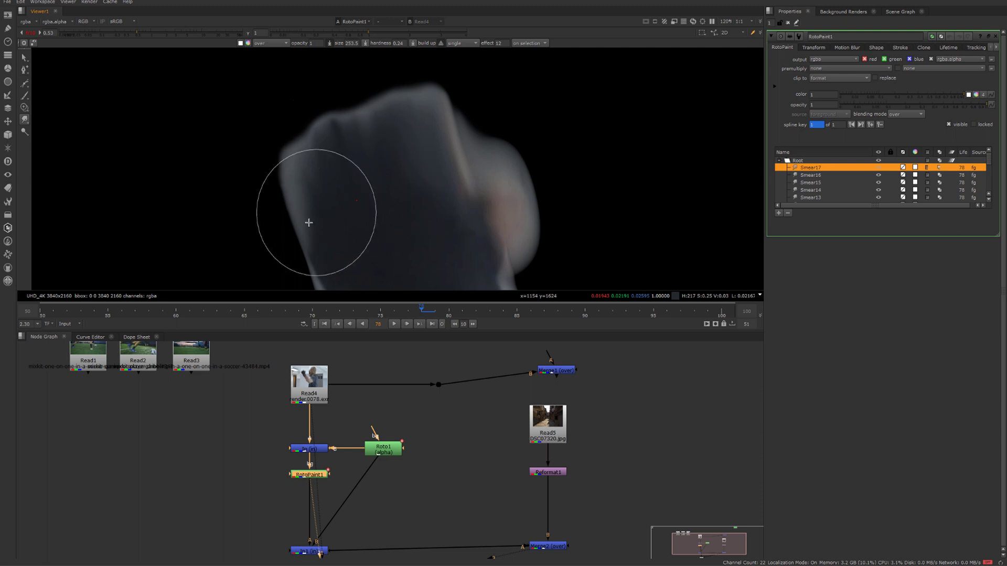
{"action": "left_click_drag", "start_coordinate": [291, 199], "coordinate": [277, 167]}
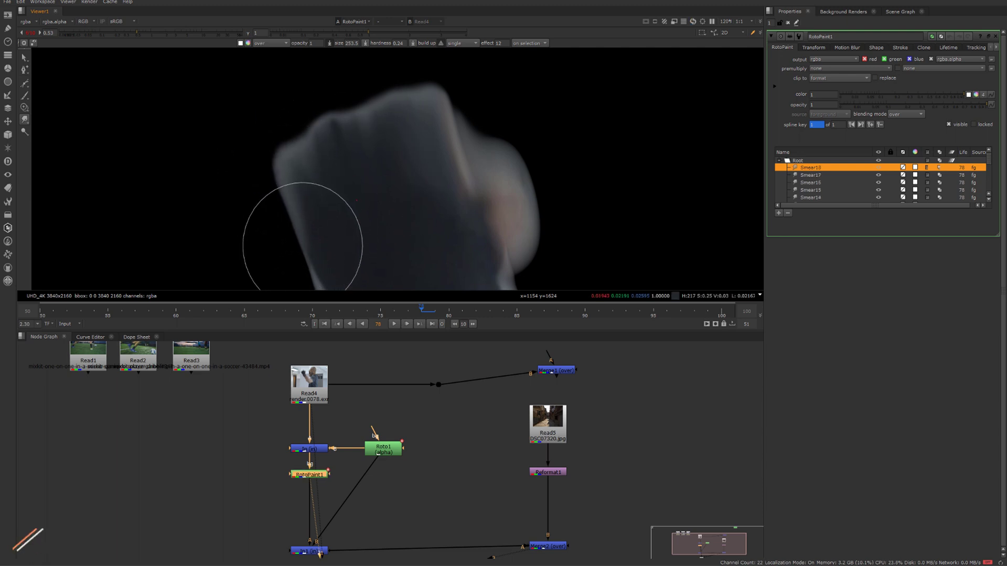
{"action": "mouse_move", "coordinate": [299, 243]}
{"action": "left_mouse_down"}
{"action": "mouse_move", "coordinate": [271, 174]}
{"action": "mouse_move", "coordinate": [319, 197]}
{"action": "mouse_move", "coordinate": [299, 149]}
{"action": "left_mouse_up"}
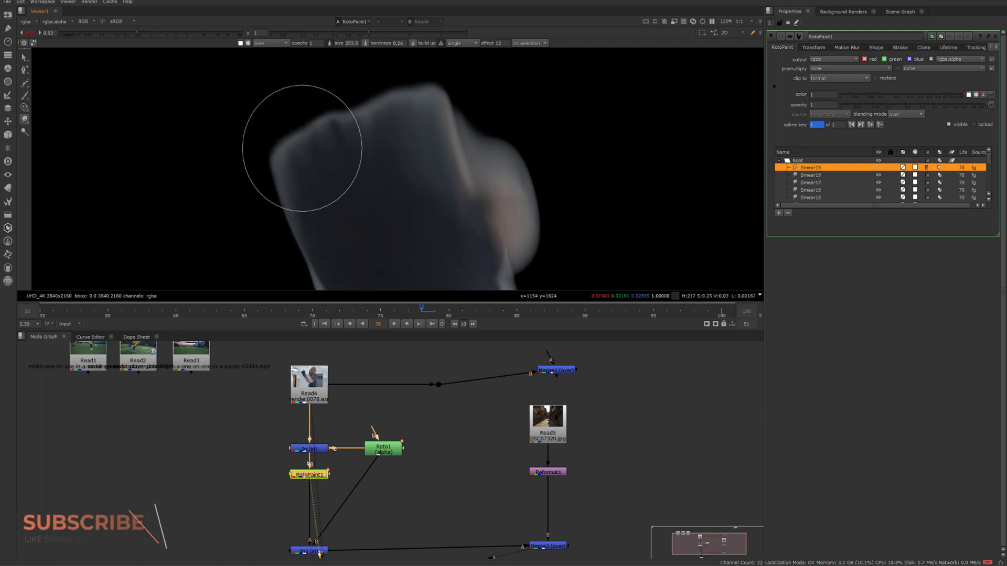
{"action": "left_click_drag", "start_coordinate": [429, 196], "coordinate": [402, 117]}
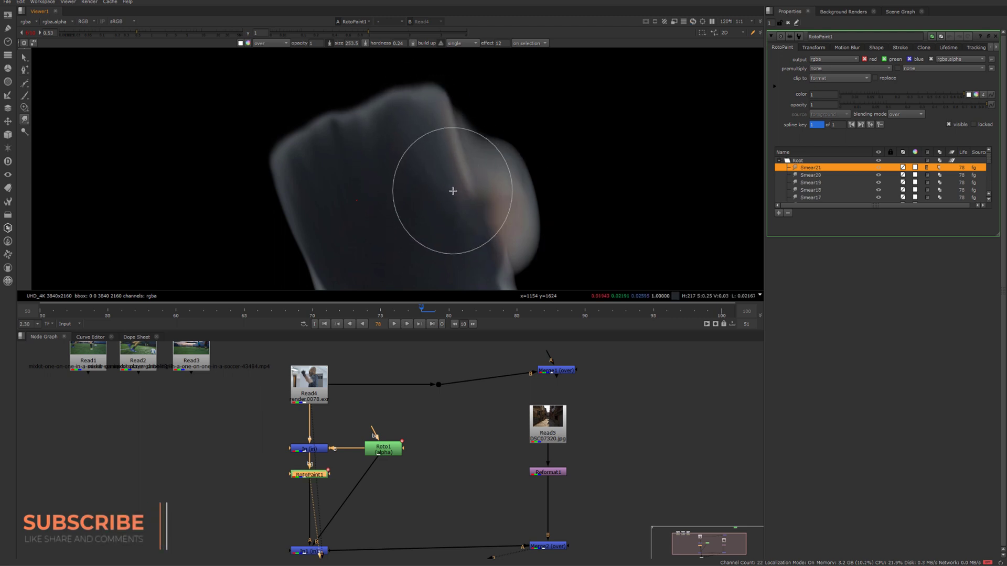
Display the fist's alpha channel and examine its edges at several viewer gain levels and with gamma lowered to 0.
{"action": "key", "text": "a"}
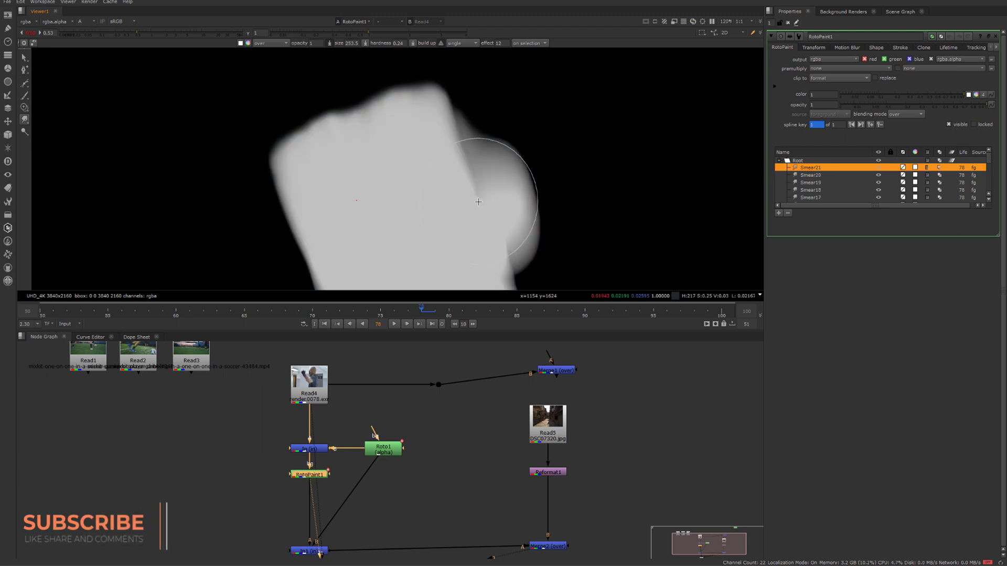
{"action": "left_click_drag", "start_coordinate": [137, 33], "coordinate": [98, 36]}
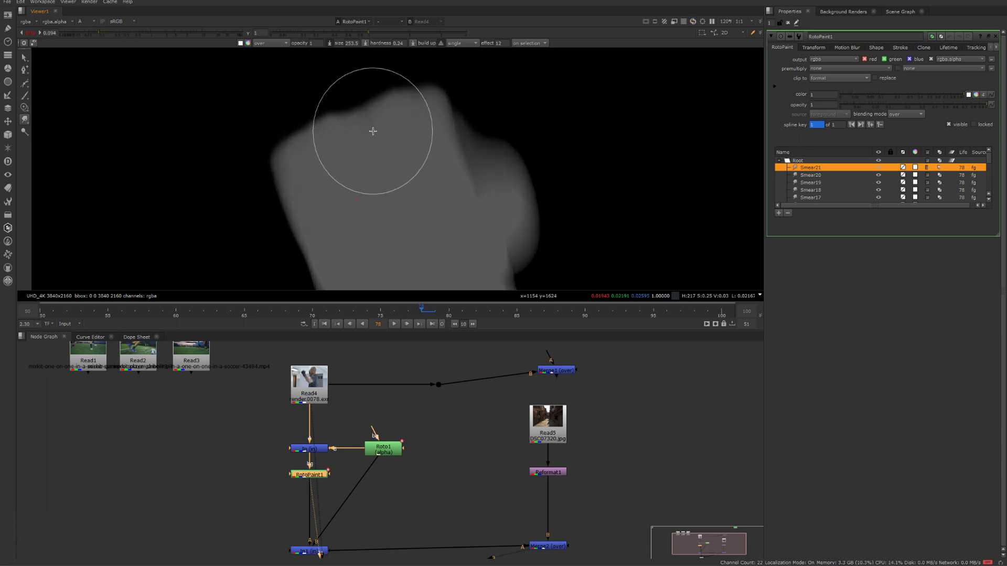
{"action": "left_click", "coordinate": [156, 34]}
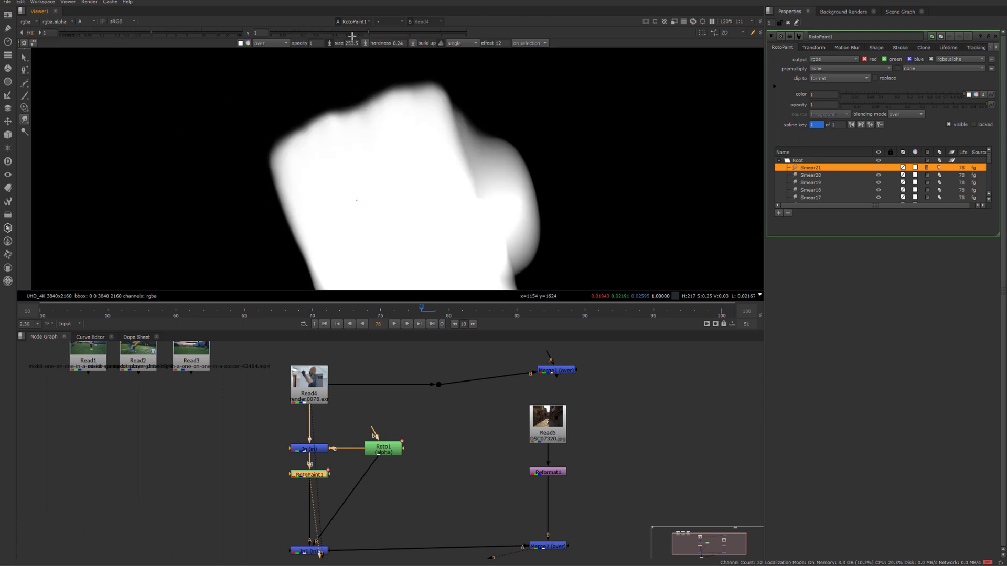
{"action": "left_click_drag", "start_coordinate": [338, 33], "coordinate": [255, 34]}
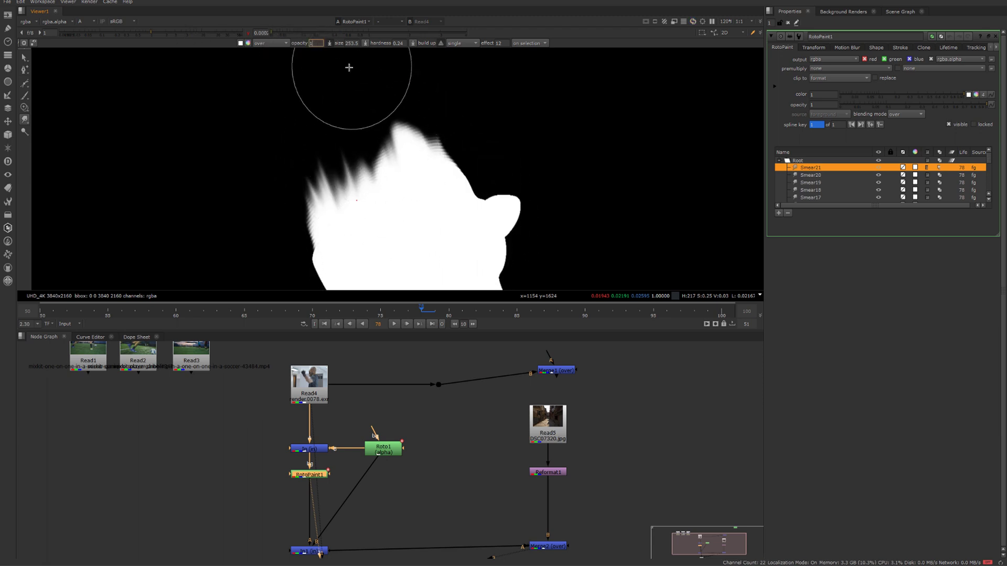
{"action": "left_click", "coordinate": [331, 34]}
{"action": "left_click_drag", "start_coordinate": [182, 35], "coordinate": [125, 33]}
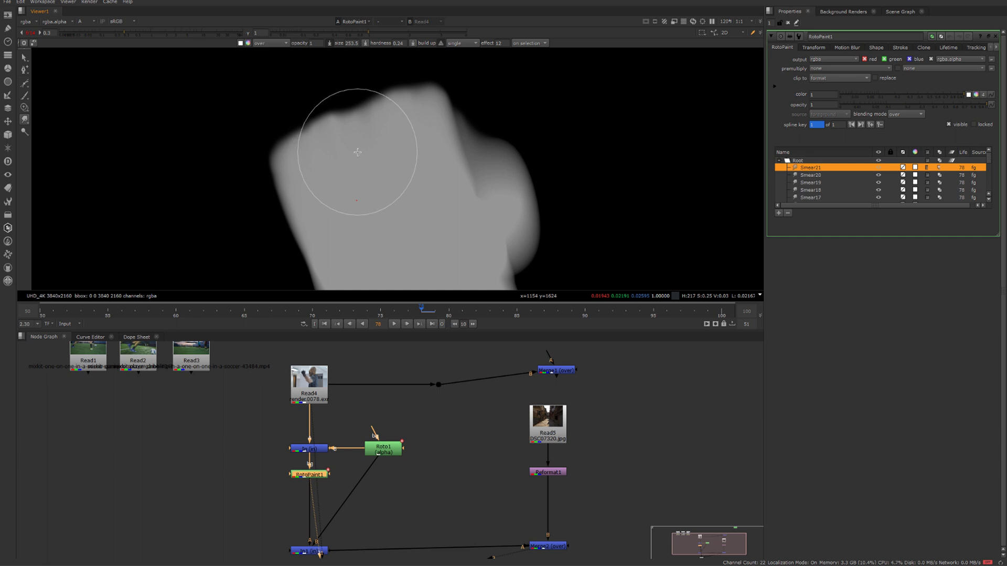
Return to the color view, enlarge the smear brush to 313.5, and smear the fist's top and upper-left edges, raising viewer gain to 1.2.
{"action": "key", "text": "a"}
{"action": "mouse_move", "coordinate": [373, 191]}
{"action": "left_mouse_down", "text": "shift"}
{"action": "mouse_move", "coordinate": [403, 194]}
{"action": "mouse_move", "coordinate": [369, 177]}
{"action": "mouse_move", "coordinate": [351, 126]}
{"action": "mouse_move", "coordinate": [378, 138]}
{"action": "mouse_move", "coordinate": [368, 103]}
{"action": "left_mouse_up", "text": "shift"}
{"action": "left_click_drag", "start_coordinate": [427, 174], "coordinate": [403, 106]}
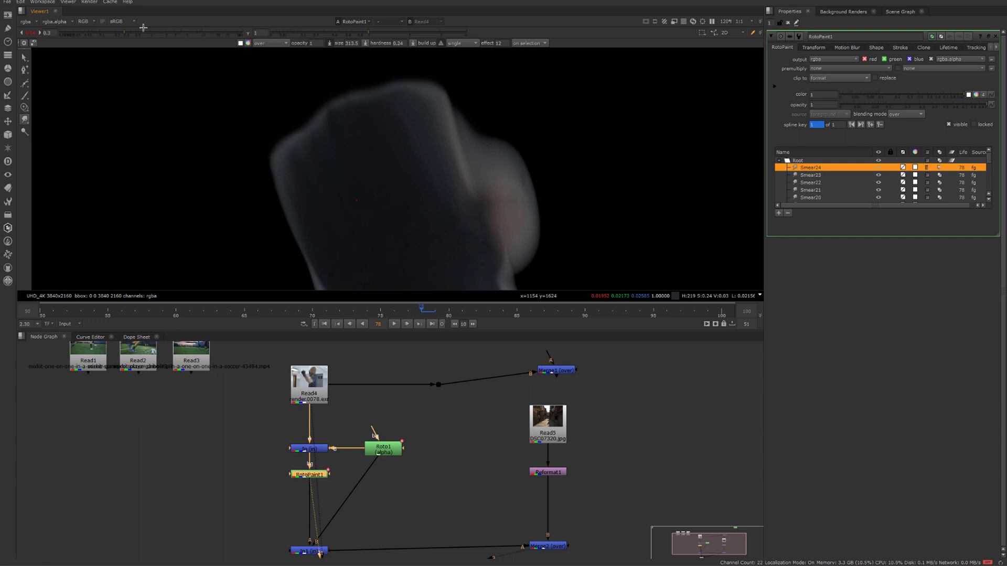
{"action": "left_click_drag", "start_coordinate": [143, 27], "coordinate": [154, 30]}
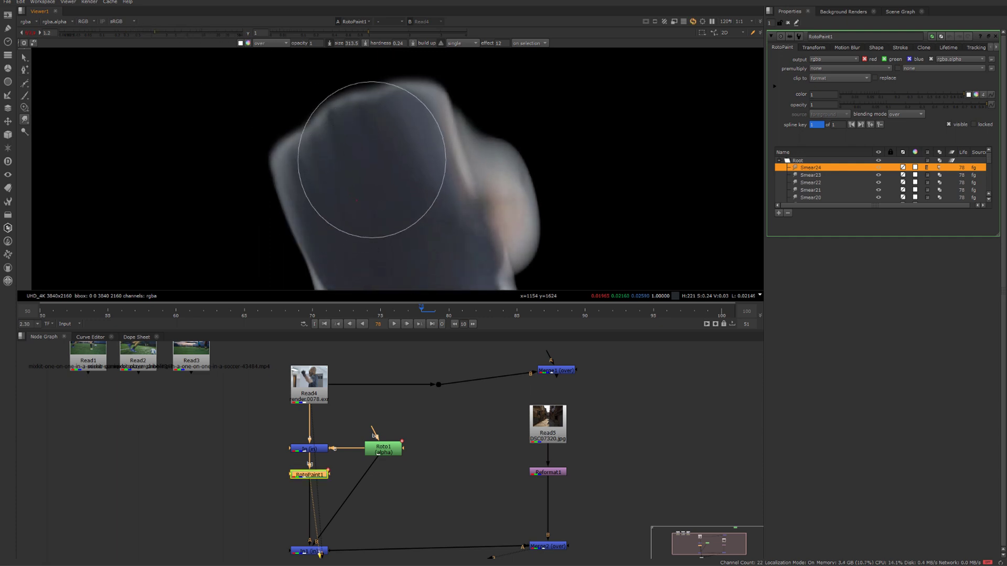
{"action": "mouse_move", "coordinate": [333, 222]}
{"action": "left_mouse_down"}
{"action": "mouse_move", "coordinate": [311, 152]}
{"action": "mouse_move", "coordinate": [298, 173]}
{"action": "left_mouse_up"}
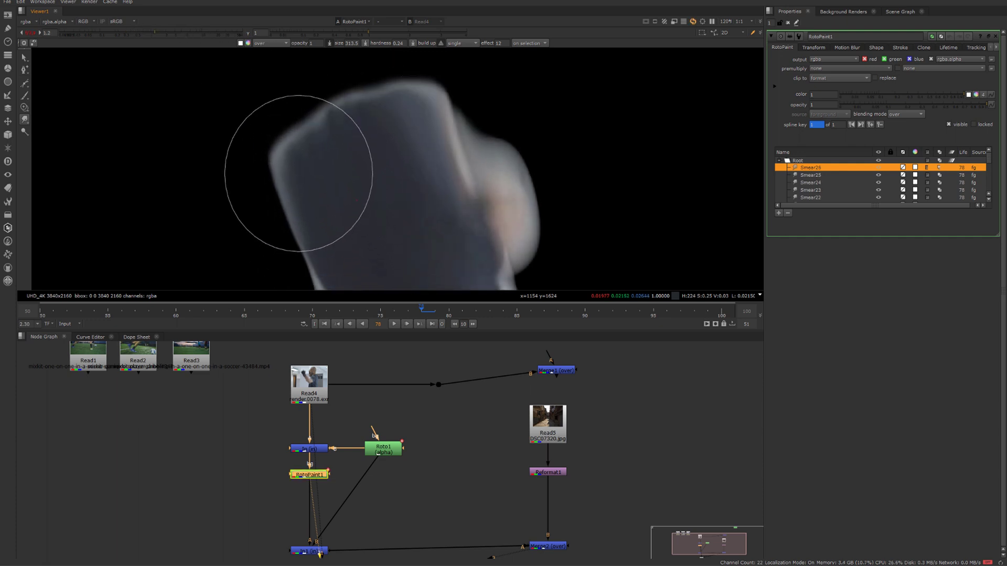
Shrink the smear brush to 151.5 and smear the skin tone over the pale outer edge of the thumb.
{"action": "middle_click_drag", "start_coordinate": [472, 225], "coordinate": [432, 203]}
{"action": "scroll", "coordinate": [448, 164], "scroll_direction": "up", "scroll_amount": 2}
{"action": "middle_click_drag", "start_coordinate": [486, 164], "coordinate": [394, 203]}
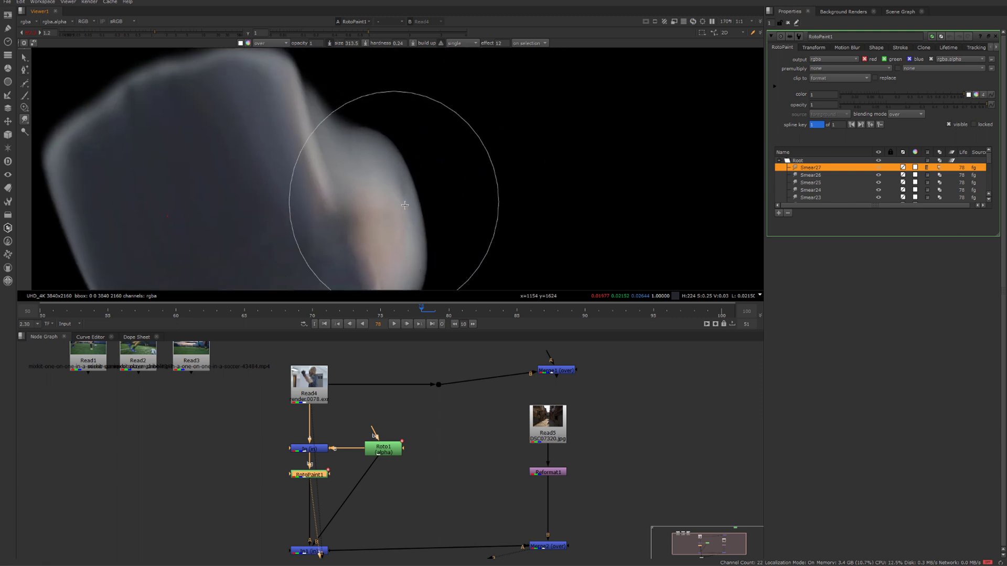
{"action": "left_click_drag", "start_coordinate": [403, 206], "coordinate": [304, 209], "text": "shift"}
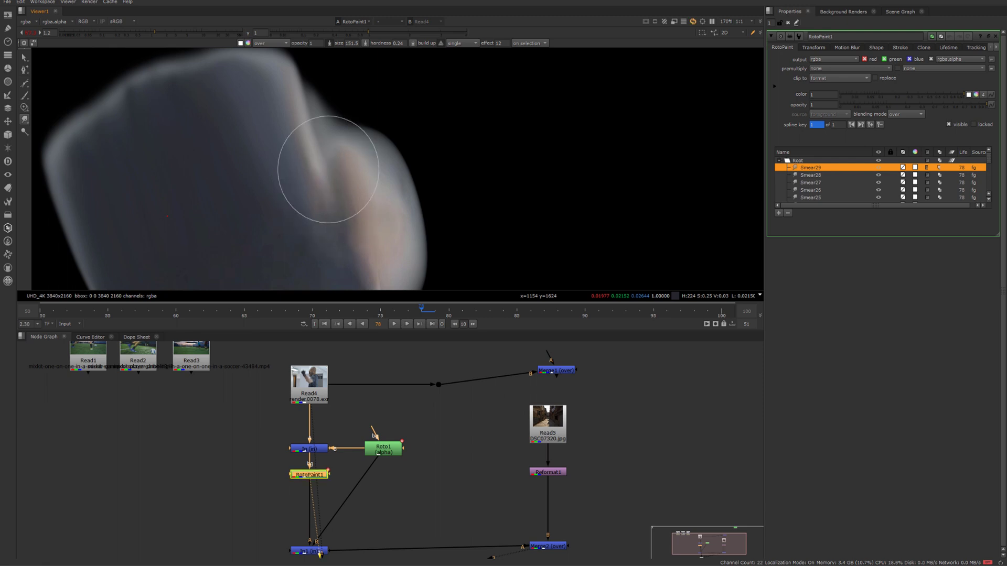
{"action": "left_click_drag", "start_coordinate": [334, 120], "coordinate": [375, 202]}
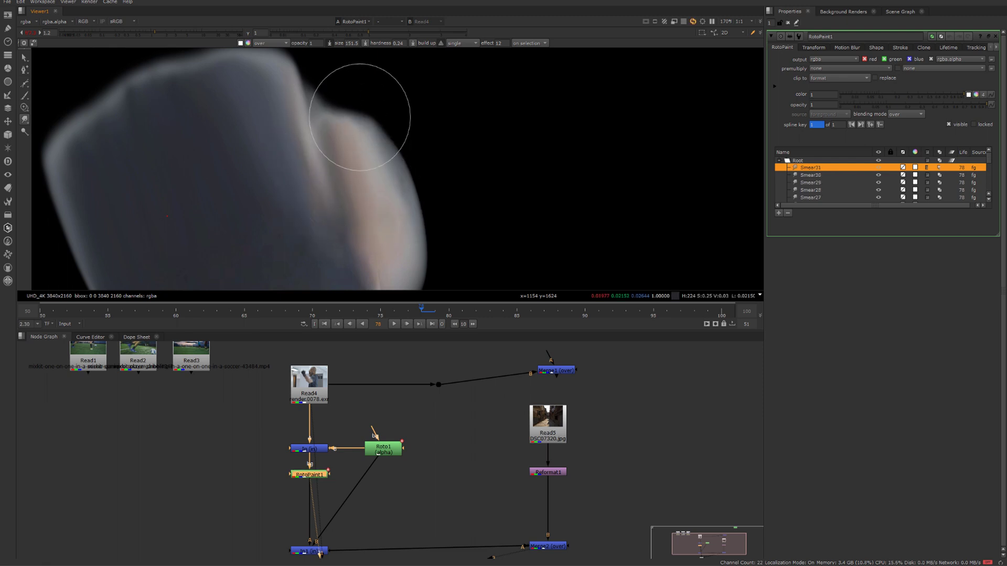
{"action": "left_click_drag", "start_coordinate": [360, 117], "coordinate": [390, 195]}
{"action": "middle_click_drag", "start_coordinate": [392, 217], "coordinate": [373, 114]}
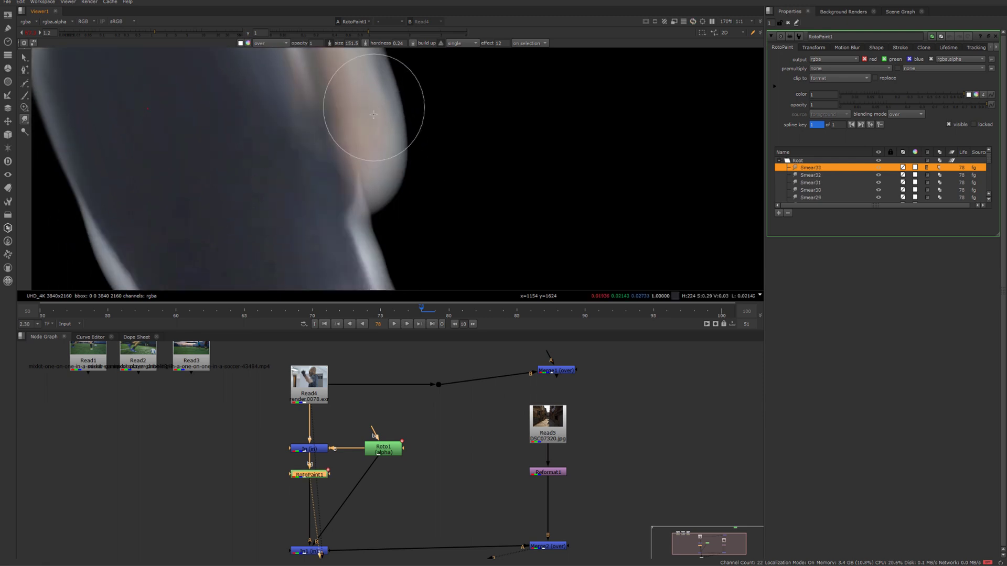
{"action": "left_click_drag", "start_coordinate": [378, 154], "coordinate": [388, 196]}
{"action": "middle_click_drag", "start_coordinate": [389, 185], "coordinate": [427, 220]}
{"action": "left_click_drag", "start_coordinate": [385, 145], "coordinate": [409, 231]}
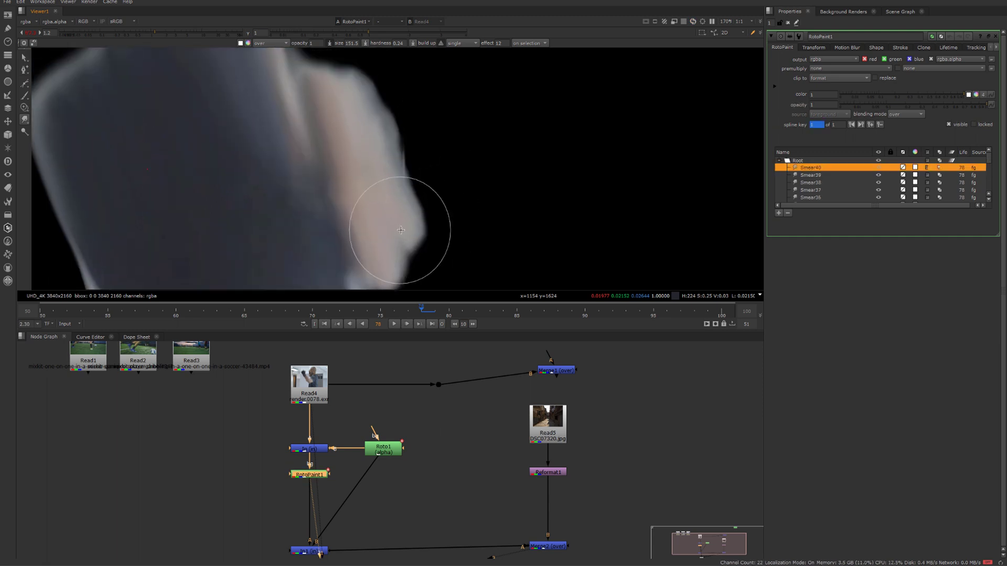
Smear the dark wrap outward over the pale left and right edges of the wrist with short strokes.
{"action": "mouse_move", "coordinate": [286, 162]}
{"action": "left_mouse_down"}
{"action": "mouse_move", "coordinate": [293, 236]}
{"action": "mouse_move", "coordinate": [313, 227]}
{"action": "left_mouse_up"}
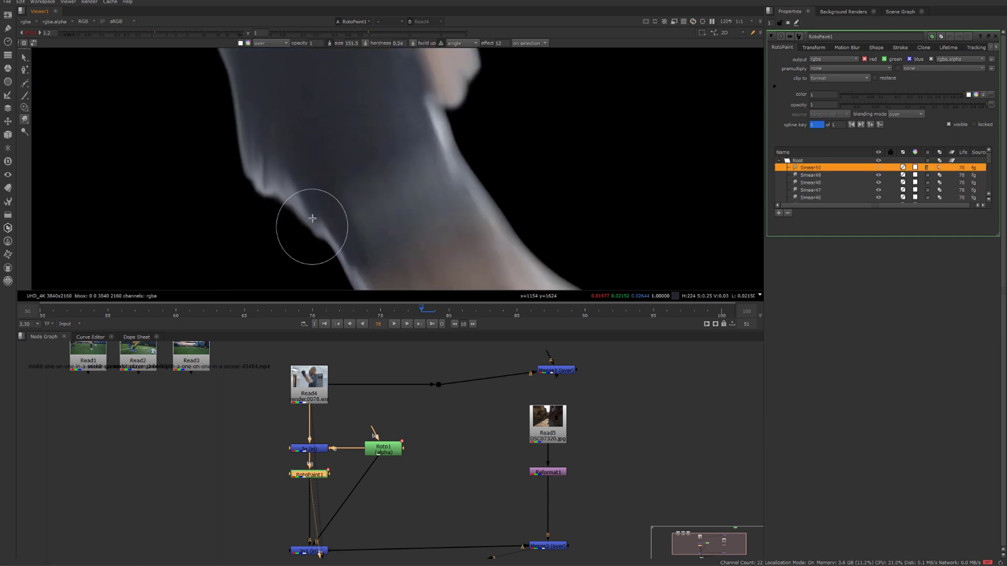
{"action": "middle_click_drag", "start_coordinate": [313, 227], "coordinate": [294, 171]}
{"action": "middle_click_drag", "start_coordinate": [472, 157], "coordinate": [299, 216]}
{"action": "left_click_drag", "start_coordinate": [336, 195], "coordinate": [381, 215]}
View the Merge2 composite and the original Read4 plate to compare the fist's blurred edges.
{"action": "scroll", "coordinate": [335, 404], "scroll_direction": "down", "scroll_amount": 2}
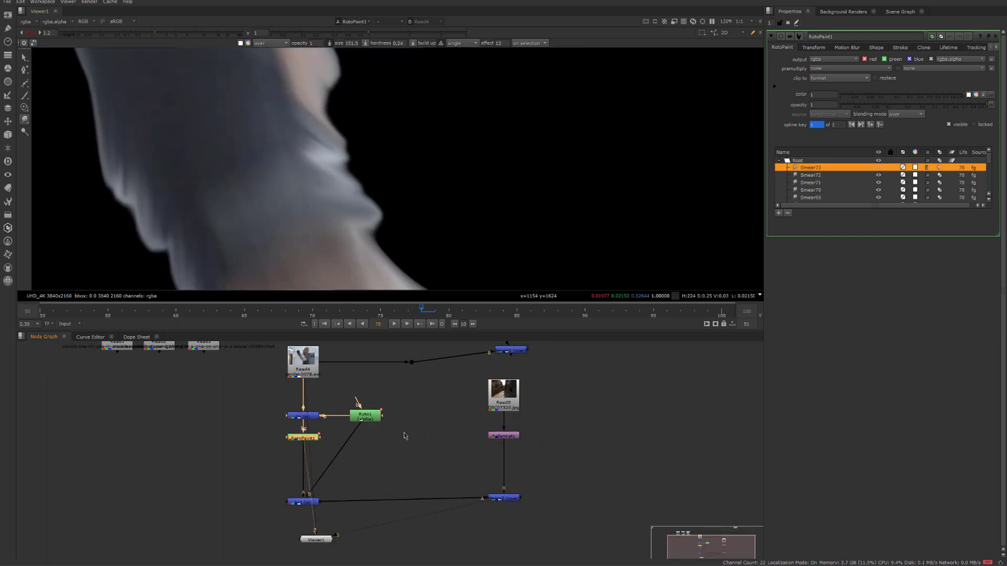
{"action": "key", "text": "1"}
{"action": "left_click_drag", "start_coordinate": [453, 481], "coordinate": [554, 530]}
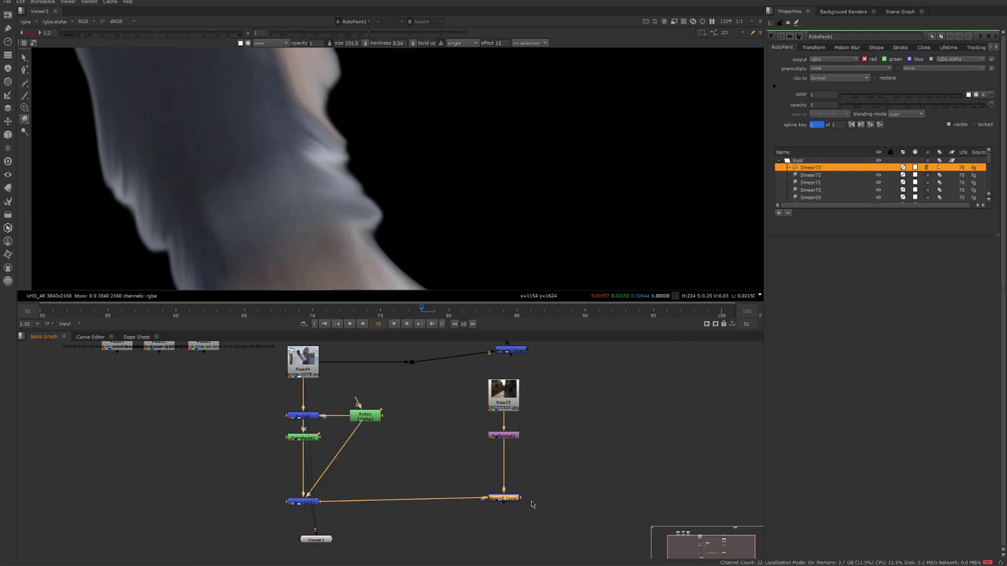
{"action": "scroll", "coordinate": [531, 502], "scroll_direction": "down", "scroll_amount": 2}
{"action": "key", "text": "1"}
{"action": "scroll", "coordinate": [309, 183], "scroll_direction": "down", "scroll_amount": 5}
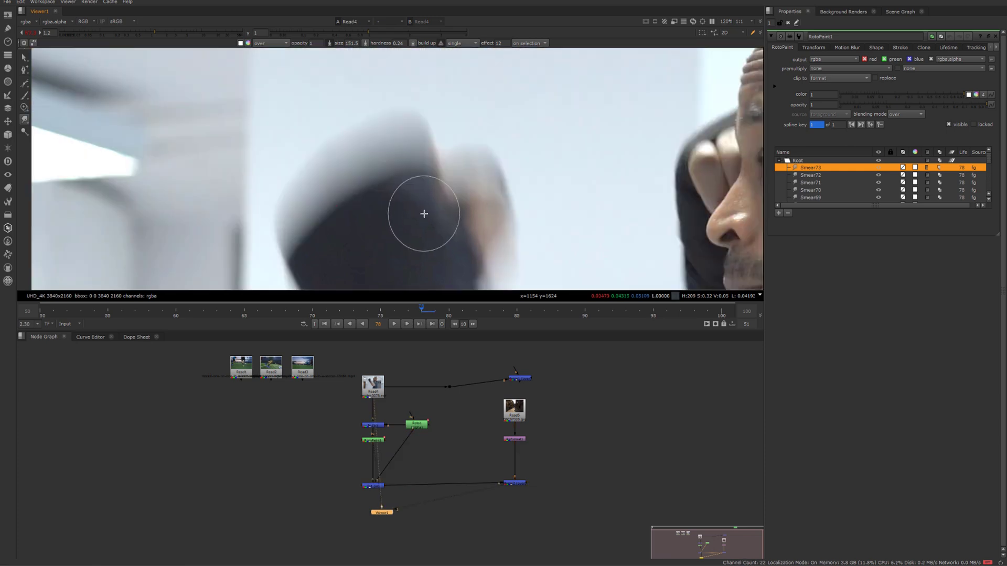
Disable RotoPaint1 and view its output to examine the fist without the smear strokes.
{"action": "left_click", "coordinate": [375, 440]}
{"action": "scroll", "coordinate": [376, 445], "scroll_direction": "up", "scroll_amount": 3}
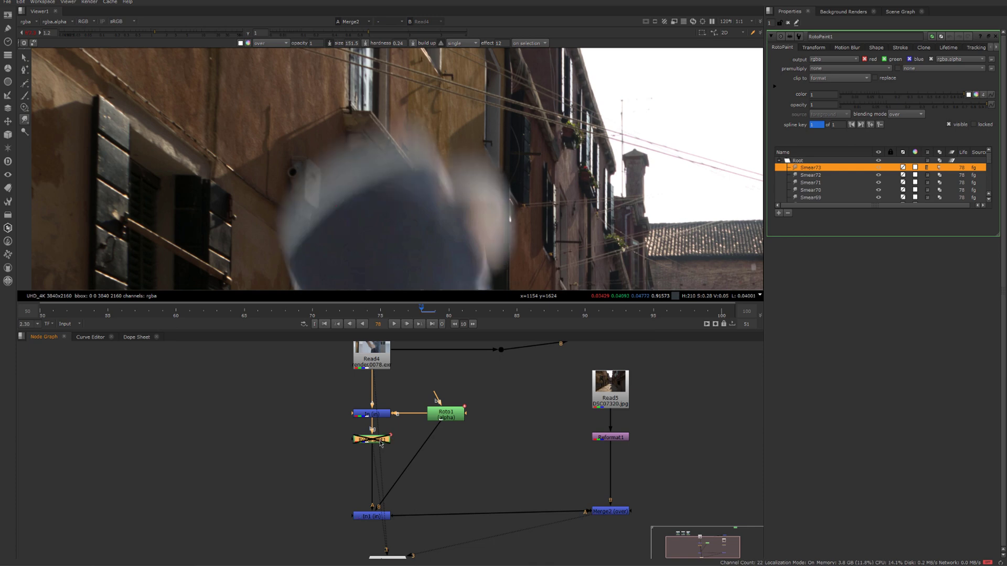
{"action": "key", "text": "d"}
{"action": "key", "text": "1"}
{"action": "left_click", "coordinate": [331, 441]}
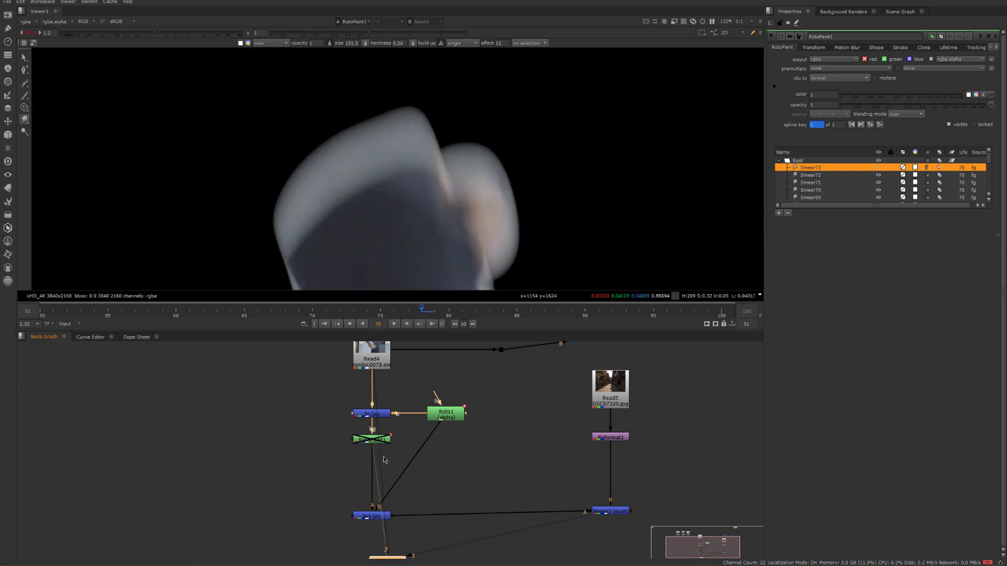
View Merge2, re-enable RotoPaint1, and examine the smeared fist and wrist edges against the street.
{"action": "left_click_drag", "start_coordinate": [569, 491], "coordinate": [654, 539]}
{"action": "key", "text": "1"}
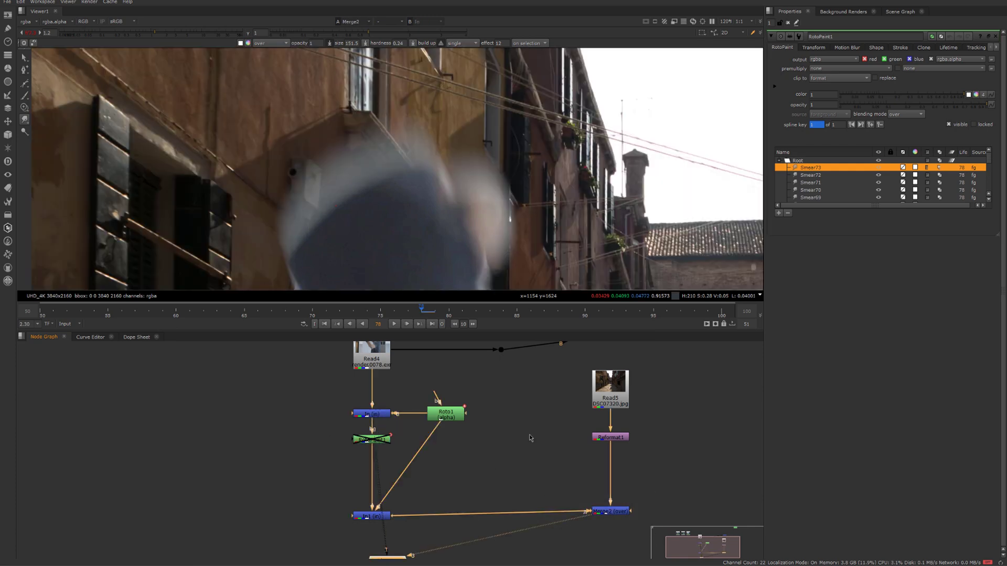
{"action": "left_click", "coordinate": [374, 443]}
{"action": "key", "text": "d"}
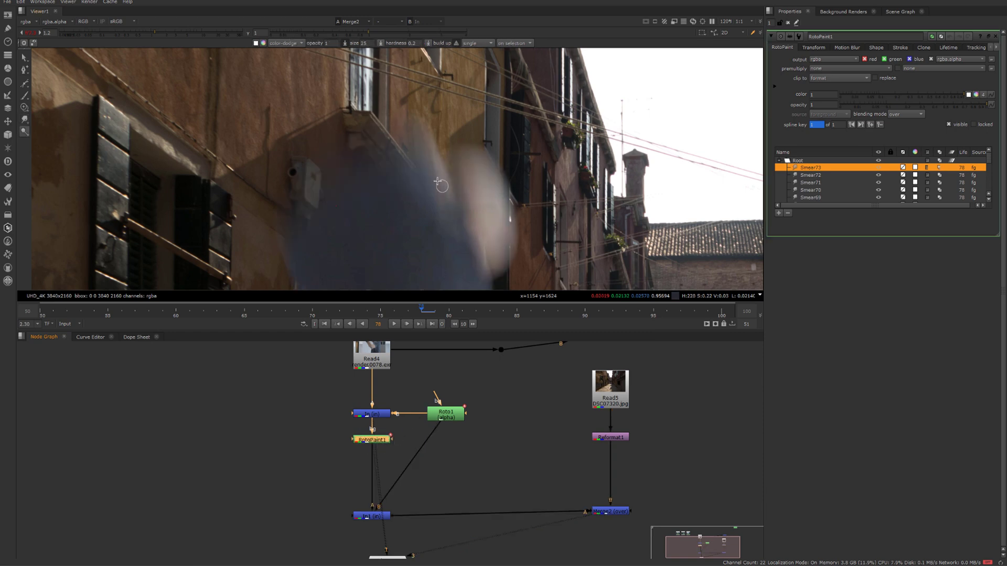
{"action": "middle_click_drag", "start_coordinate": [438, 181], "coordinate": [419, 132]}
{"action": "scroll", "coordinate": [419, 132], "scroll_direction": "down", "scroll_amount": 1}
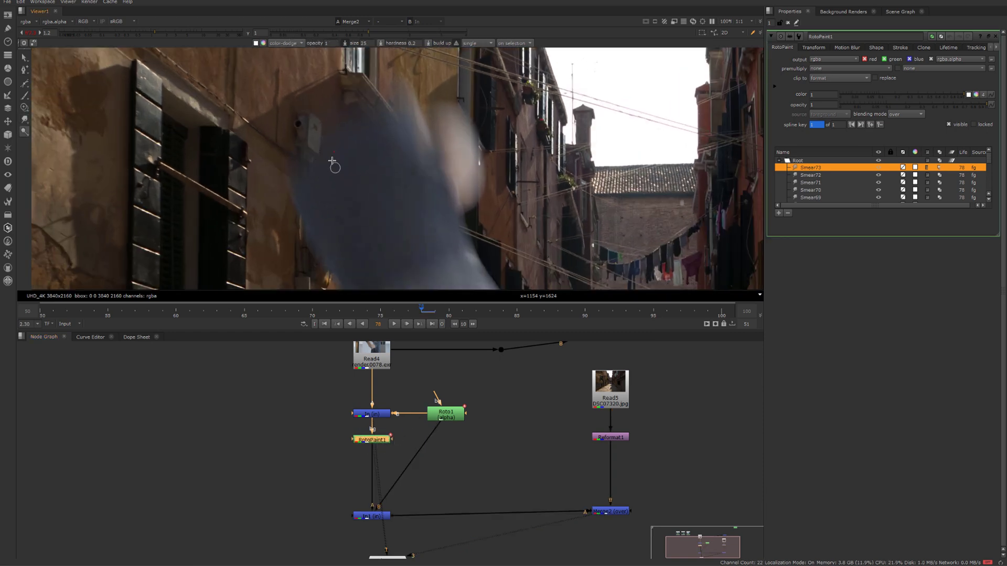
{"action": "mouse_move", "coordinate": [373, 173]}
{"action": "middle_mouse_down"}
{"action": "mouse_move", "coordinate": [431, 148]}
{"action": "mouse_move", "coordinate": [420, 198]}
{"action": "middle_mouse_up"}
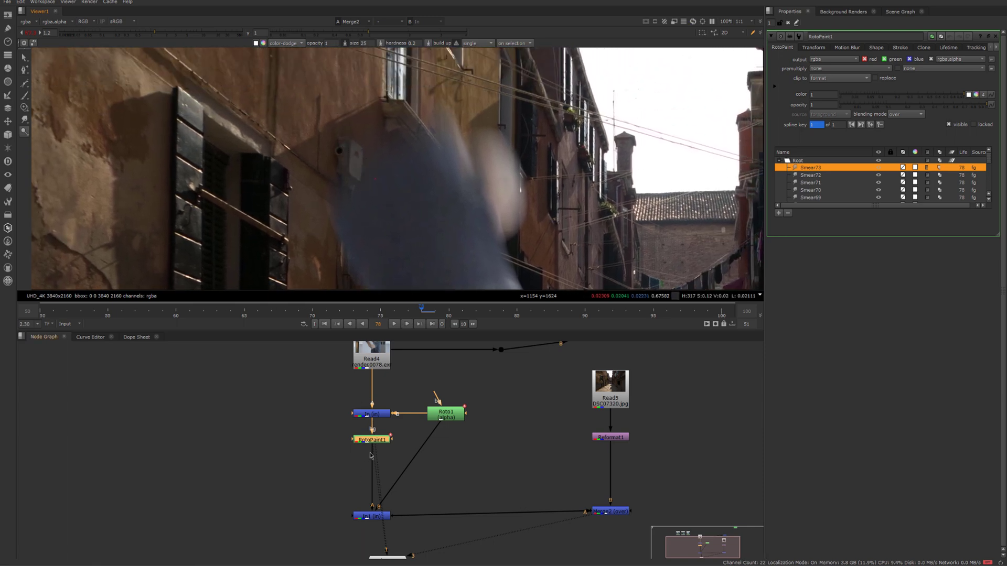
Reselect the Smear tool and toggle RotoPaint1 repeatedly to compare the arm with and without smears, leaving the node disabled.
{"action": "key", "text": "d"}
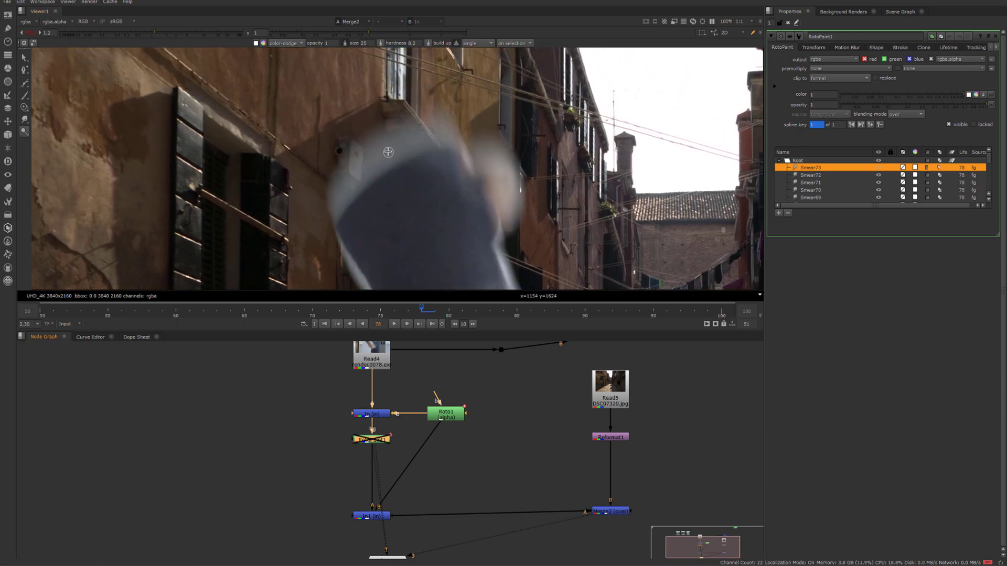
{"action": "left_click", "coordinate": [25, 119]}
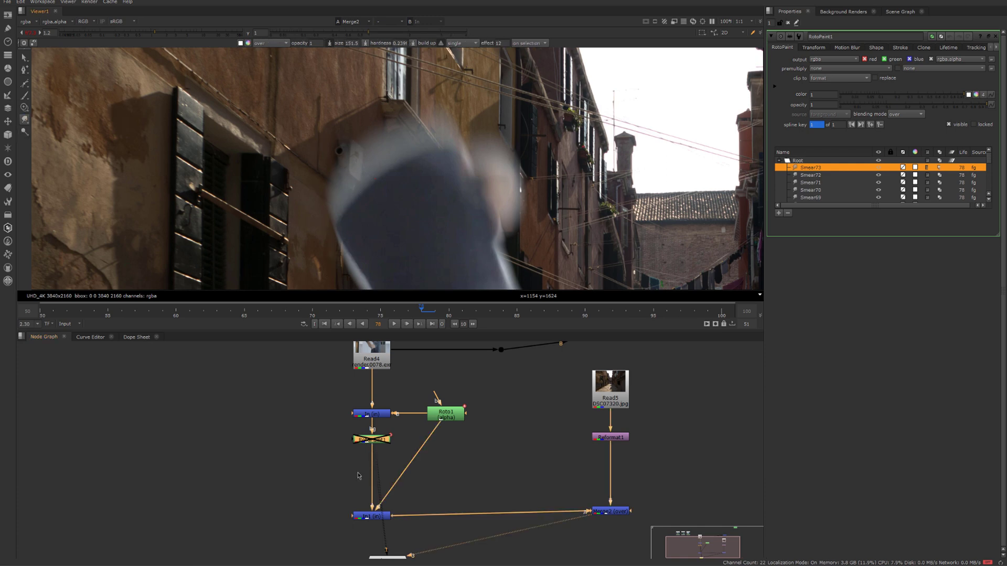
{"action": "middle_click_drag", "start_coordinate": [360, 476], "coordinate": [336, 479]}
{"action": "key", "text": "d"}
{"action": "key", "text": "d"}
{"action": "key", "text": "d"}
{"action": "key", "text": "d"}
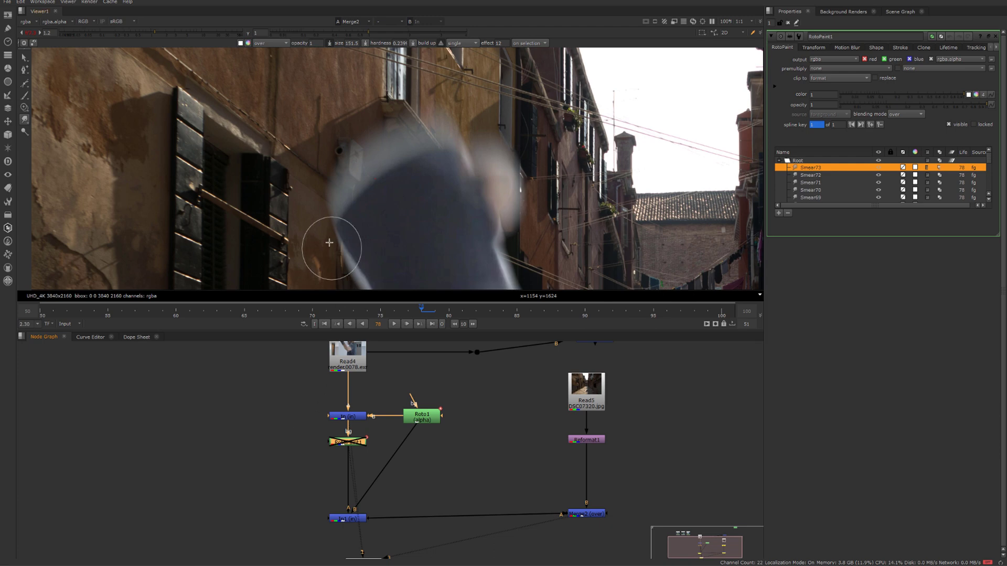
{"action": "middle_click_drag", "start_coordinate": [342, 225], "coordinate": [276, 169]}
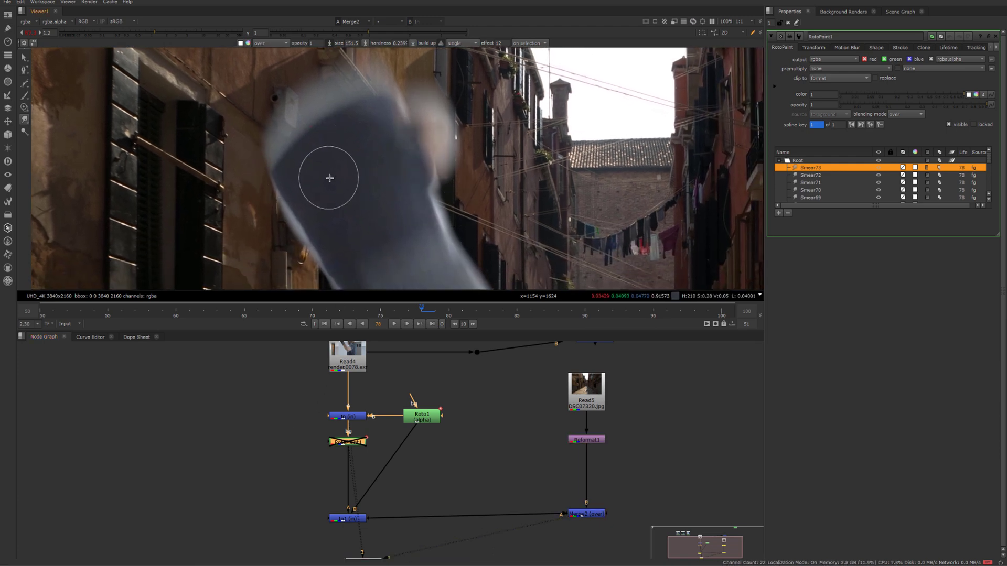
Re-enable RotoPaint1 and toggle it while examining the fist's smeared edges against the street background.
{"action": "middle_click_drag", "start_coordinate": [329, 175], "coordinate": [355, 203]}
{"action": "key", "text": "d"}
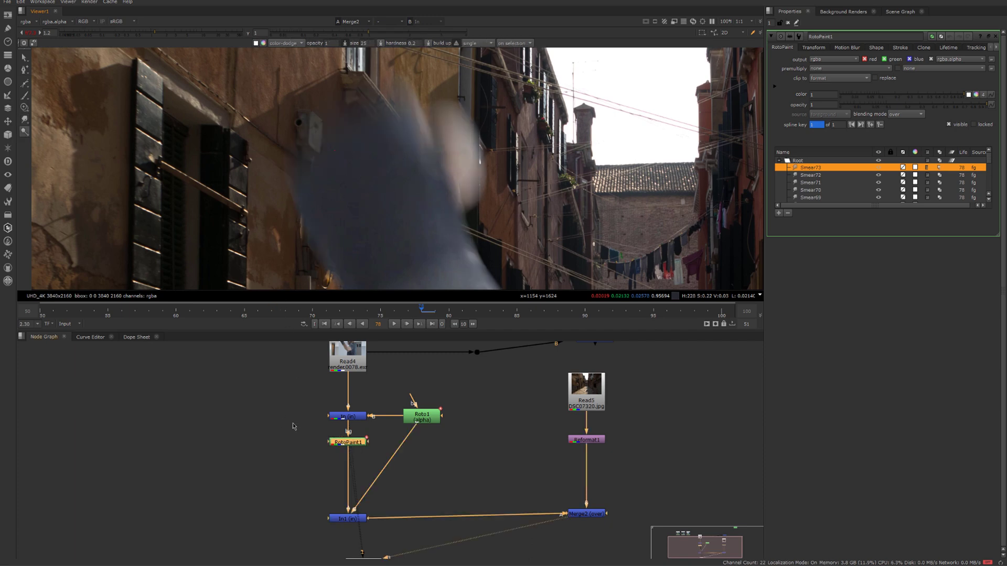
{"action": "scroll", "coordinate": [315, 157], "scroll_direction": "up", "scroll_amount": 3}
{"action": "key", "text": "d"}
{"action": "middle_click_drag", "start_coordinate": [345, 159], "coordinate": [347, 191]}
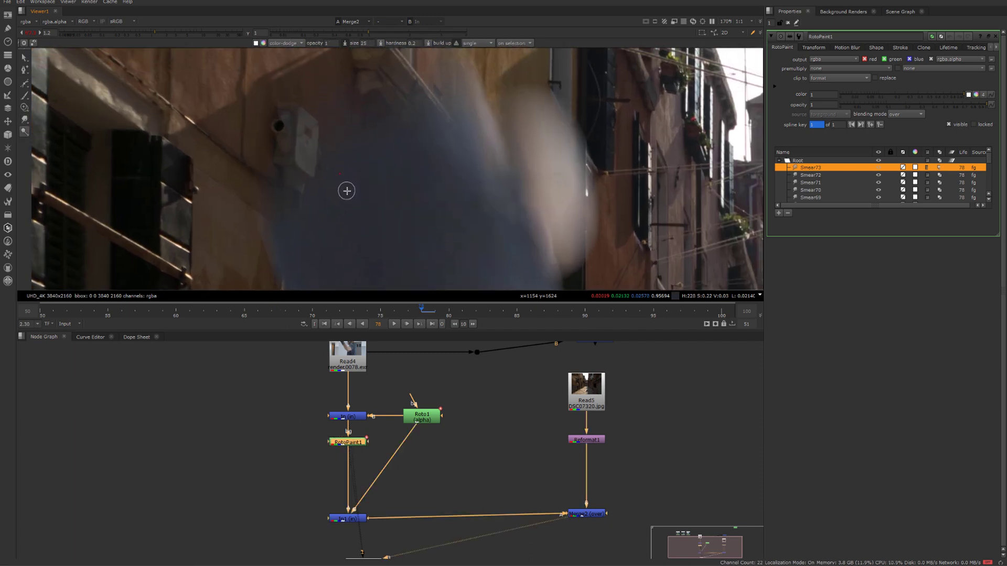
{"action": "scroll", "coordinate": [411, 169], "scroll_direction": "down", "scroll_amount": 3}
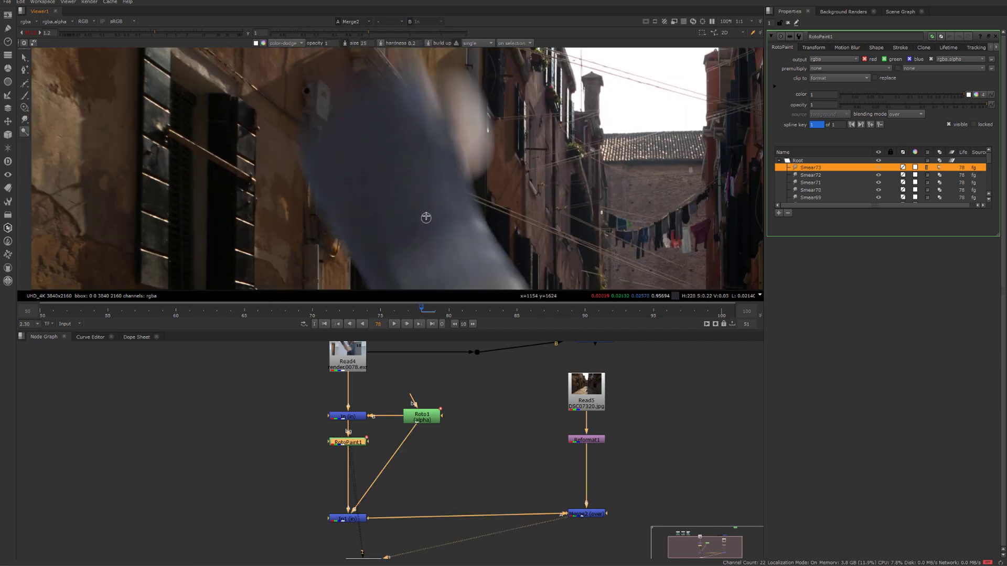
Move the Viewer1 node well below the node tree to make room for a new branch.
{"action": "middle_click_drag", "start_coordinate": [535, 449], "coordinate": [529, 425]}
{"action": "scroll", "coordinate": [529, 425], "scroll_direction": "down", "scroll_amount": 3}
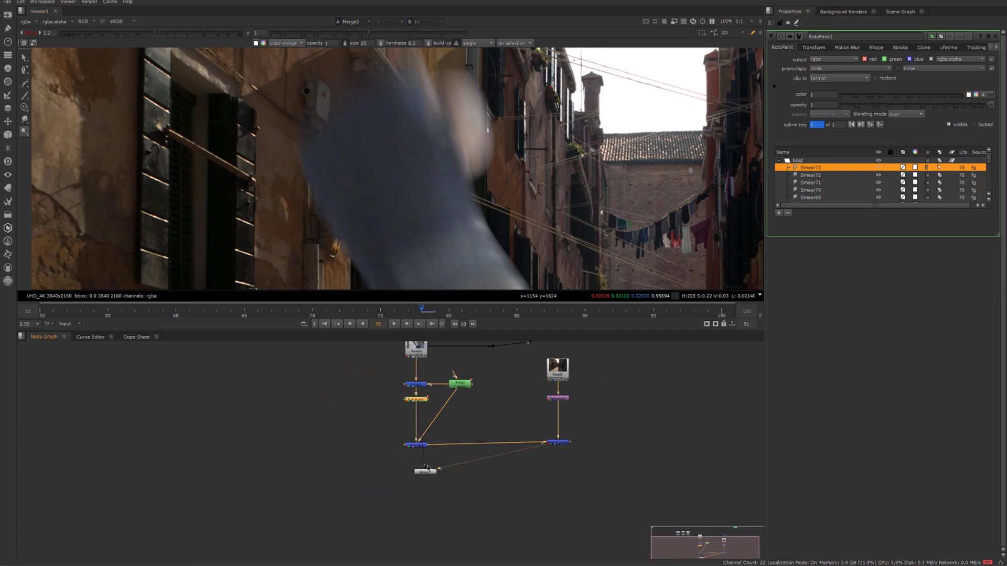
{"action": "left_click_drag", "start_coordinate": [417, 471], "coordinate": [542, 533]}
{"action": "left_click_drag", "start_coordinate": [489, 370], "coordinate": [445, 409]}
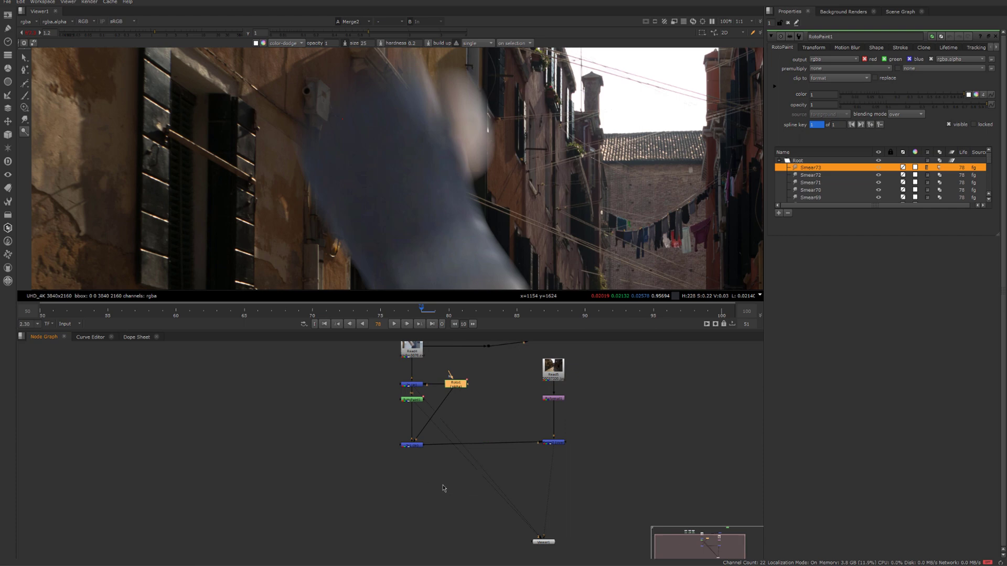
{"action": "scroll", "coordinate": [419, 480], "scroll_direction": "down", "scroll_amount": 2}
{"action": "scroll", "coordinate": [422, 488], "scroll_direction": "up", "scroll_amount": 2}
{"action": "middle_click_drag", "start_coordinate": [423, 488], "coordinate": [504, 510]}
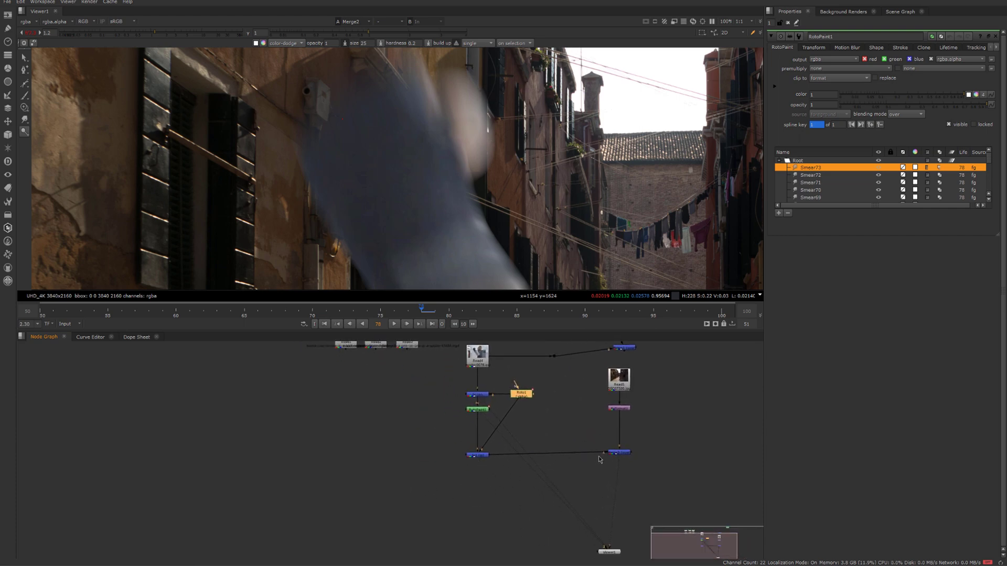
{"action": "left_click", "coordinate": [624, 459]}
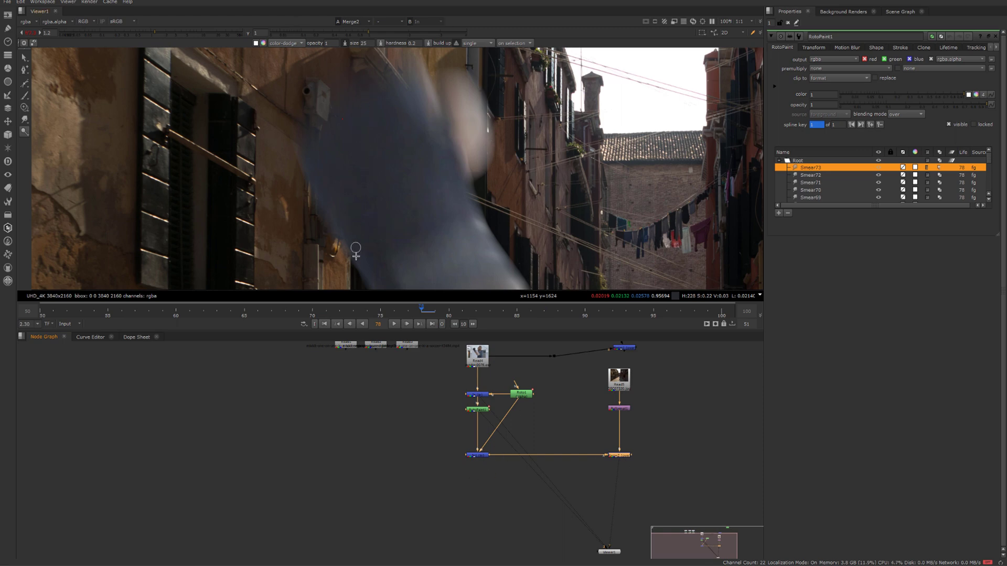
Add a copy of the Roto1 node with its shapes in the empty space beside the main branch.
{"action": "left_click", "coordinate": [418, 486]}
{"action": "key", "text": "o"}
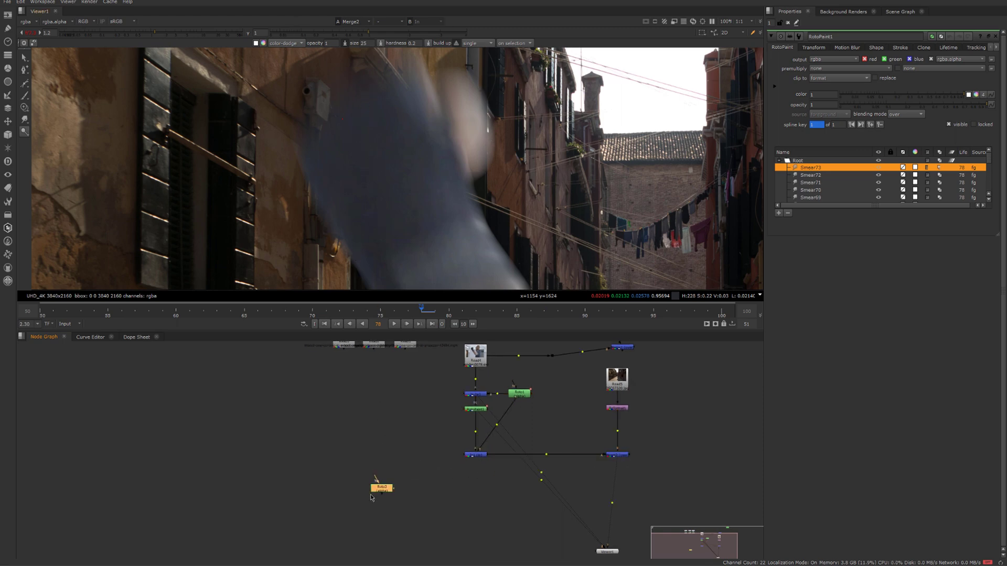
{"action": "left_click", "coordinate": [389, 508]}
{"action": "left_click_drag", "start_coordinate": [367, 500], "coordinate": [318, 502]}
Add an In merge node with the copied roto as B and the Read4 plate as A, and view its output.
{"action": "key", "text": "Tab"}
{"action": "type", "text": "in"}
{"action": "left_click", "coordinate": [338, 513]}
{"action": "scroll", "coordinate": [420, 507], "scroll_direction": "up", "scroll_amount": 2}
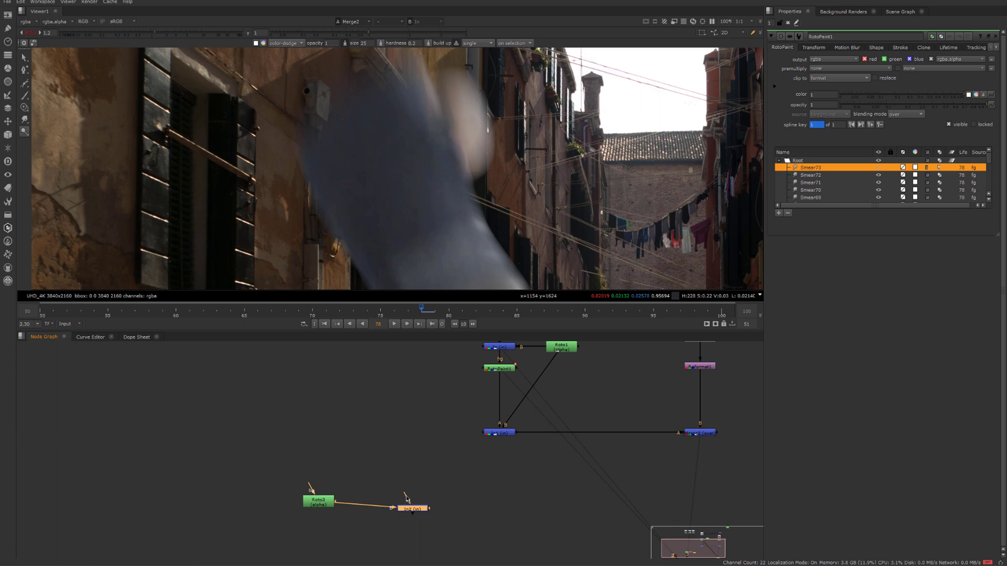
{"action": "left_click_drag", "start_coordinate": [407, 499], "coordinate": [499, 347]}
{"action": "scroll", "coordinate": [451, 450], "scroll_direction": "down", "scroll_amount": 2}
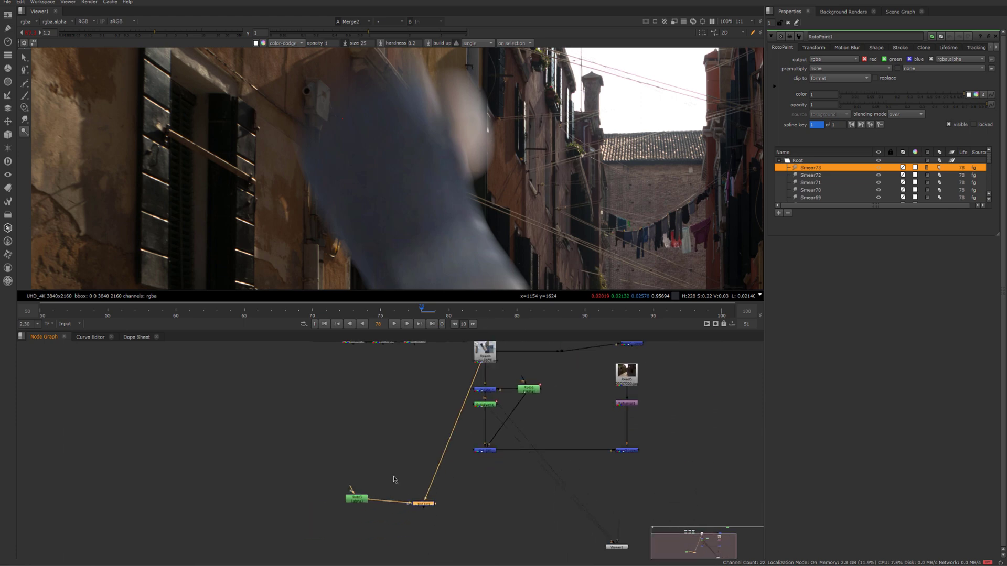
{"action": "left_click_drag", "start_coordinate": [394, 480], "coordinate": [434, 508]}
{"action": "key", "text": "1"}
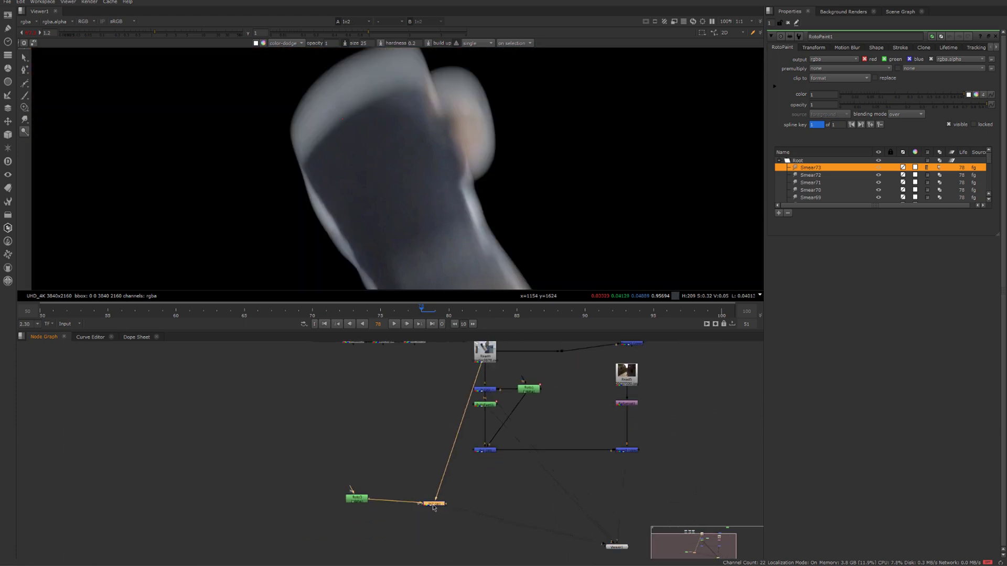
Select BSpline1 and BSpline2 in Roto3 and remove their feather so only the arm's hard core is matted.
{"action": "left_click", "coordinate": [356, 499]}
{"action": "scroll", "coordinate": [362, 178], "scroll_direction": "down", "scroll_amount": 3}
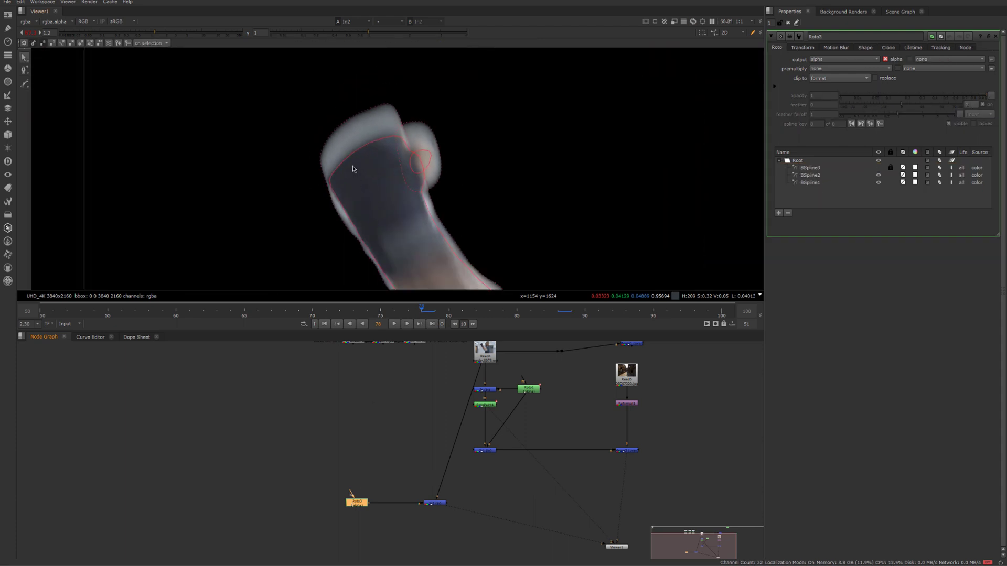
{"action": "left_click", "coordinate": [376, 163]}
{"action": "left_click", "coordinate": [415, 167], "text": "shift"}
{"action": "scroll", "coordinate": [373, 172], "scroll_direction": "down", "scroll_amount": 3}
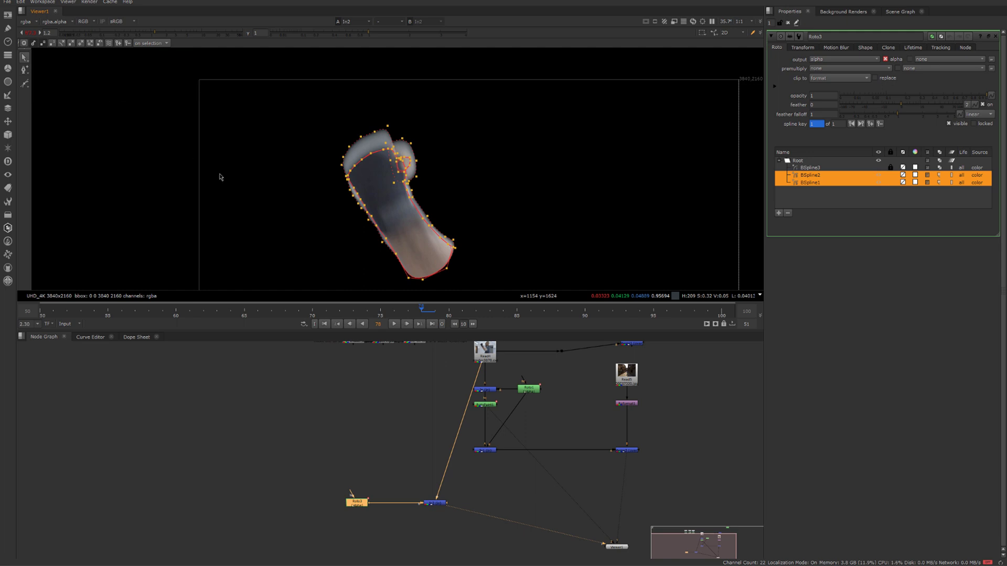
{"action": "scroll", "coordinate": [302, 218], "scroll_direction": "up", "scroll_amount": 2}
{"action": "middle_click_drag", "start_coordinate": [297, 212], "coordinate": [262, 181]}
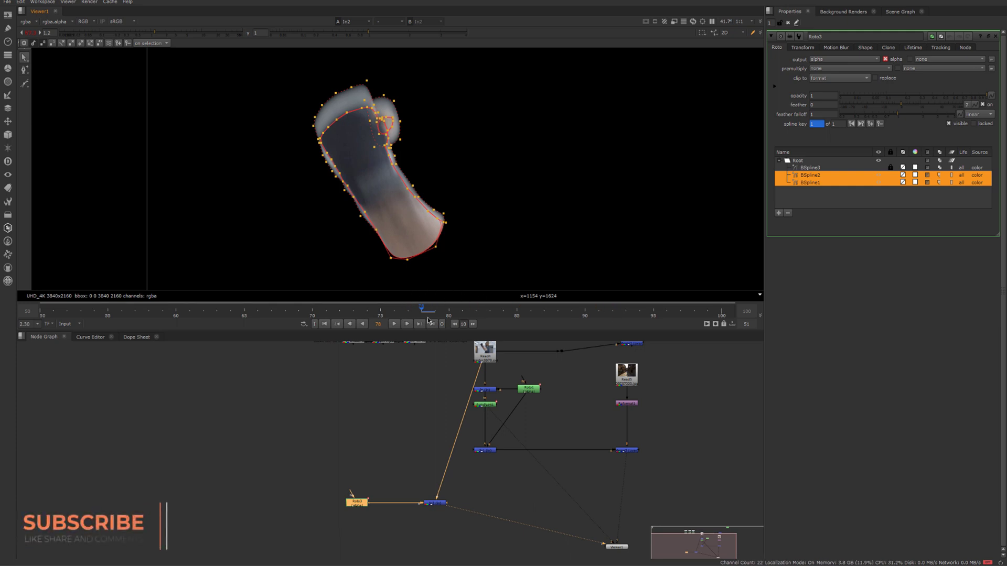
{"action": "middle_click_drag", "start_coordinate": [366, 194], "coordinate": [373, 211]}
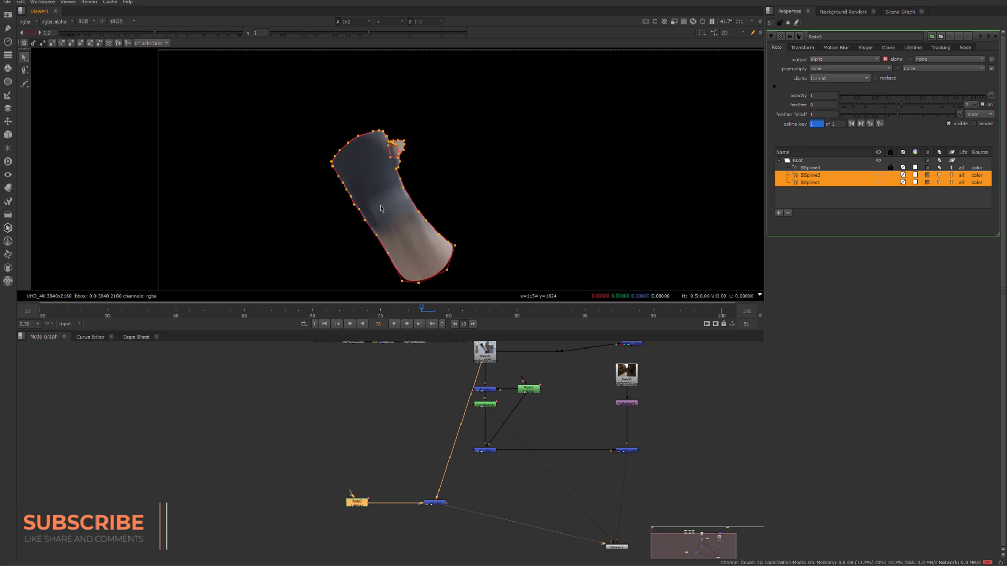
{"action": "scroll", "coordinate": [461, 499], "scroll_direction": "up", "scroll_amount": 3}
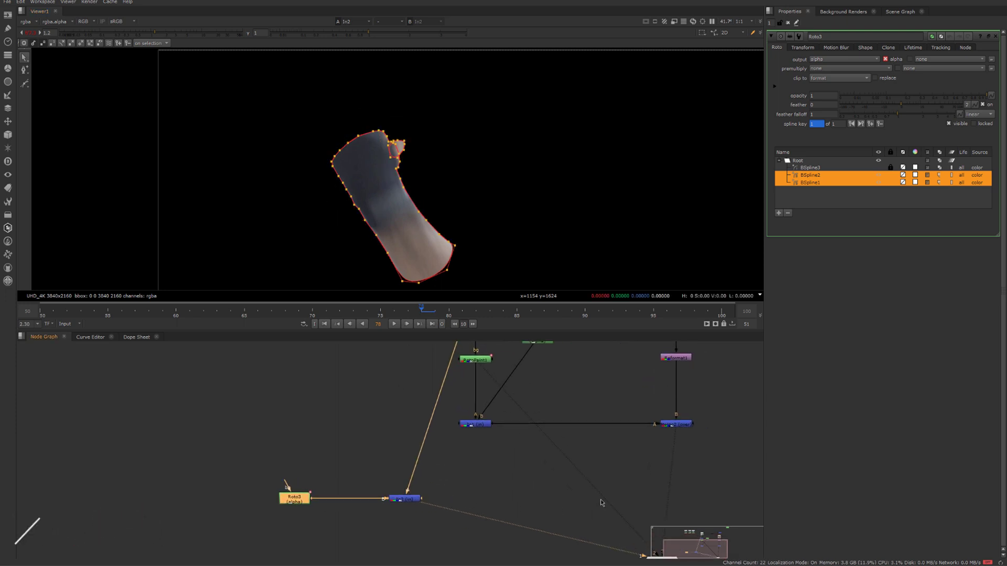
Add an over Merge placing the In2 arm core on top of the Merge2 composite, and view it.
{"action": "left_click", "coordinate": [494, 504]}
{"action": "key", "text": "m"}
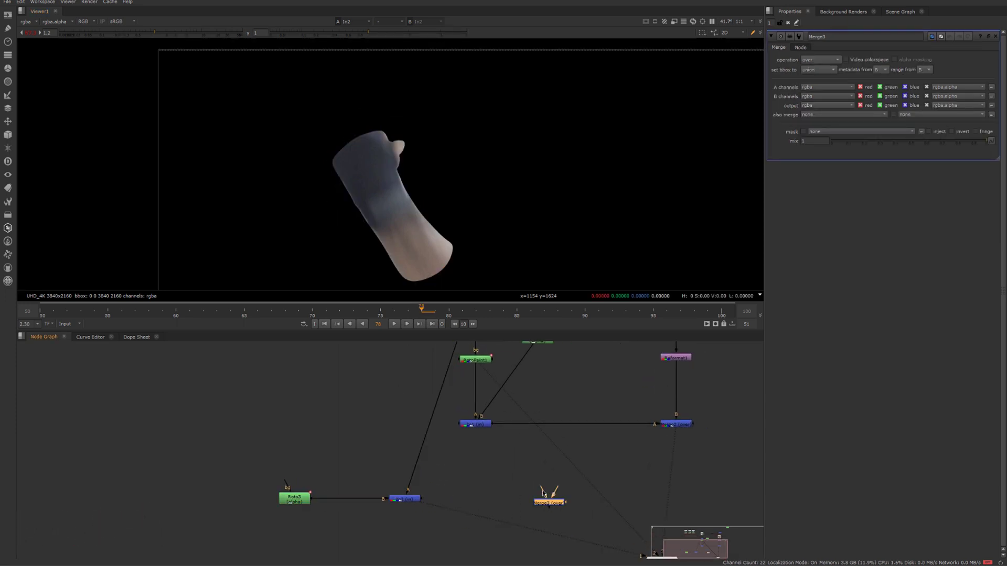
{"action": "left_click_drag", "start_coordinate": [530, 502], "coordinate": [680, 499]}
{"action": "key", "text": "1"}
{"action": "left_click", "coordinate": [650, 481]}
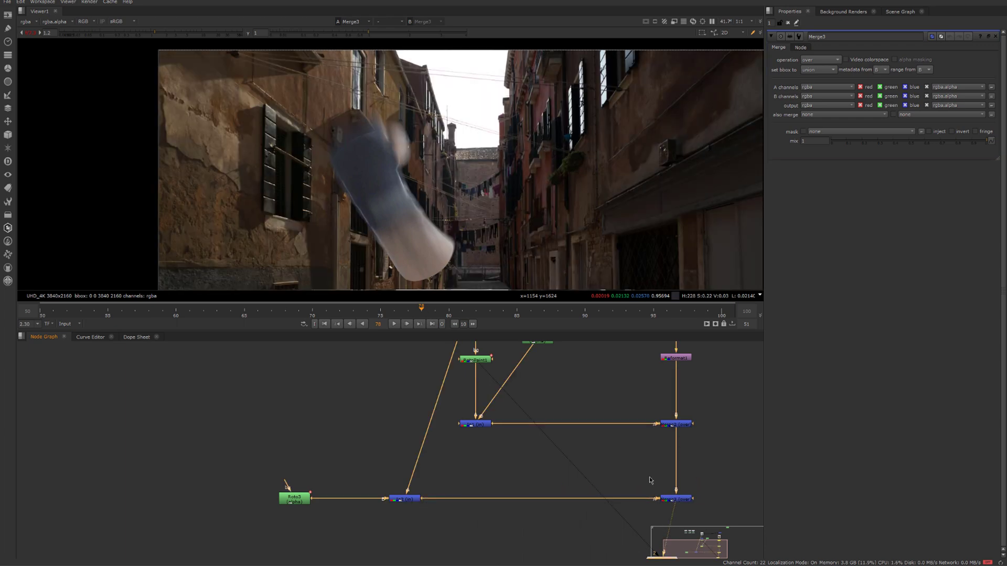
{"action": "scroll", "coordinate": [315, 484], "scroll_direction": "up", "scroll_amount": 3}
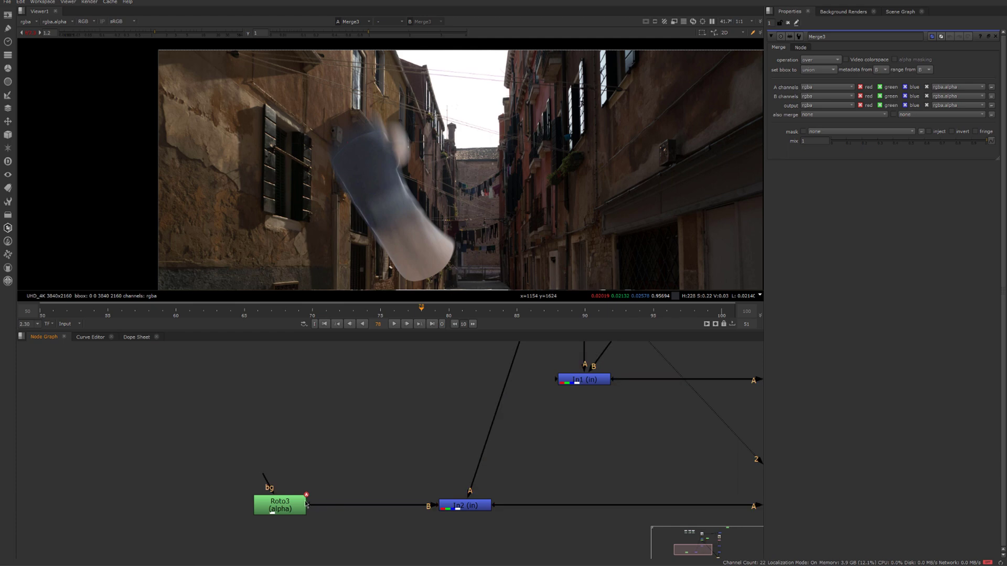
Move Roto3 aside and insert an Erode (fast) node between Roto3 and In2.
{"action": "left_click_drag", "start_coordinate": [278, 502], "coordinate": [220, 504]}
{"action": "left_click", "coordinate": [277, 483]}
{"action": "key", "text": "Tab"}
{"action": "type", "text": "ero"}
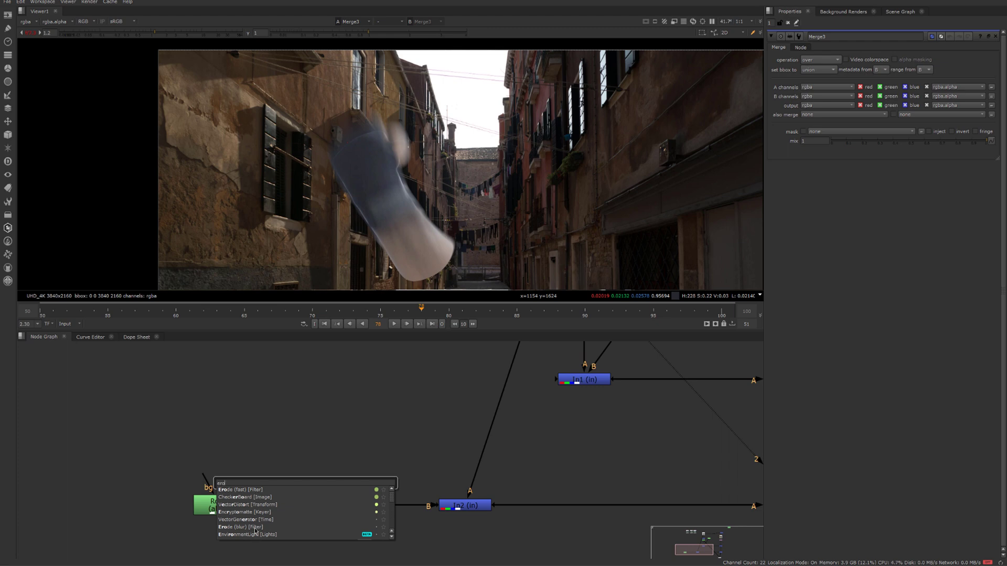
{"action": "key", "text": "Return"}
{"action": "left_click_drag", "start_coordinate": [284, 486], "coordinate": [307, 506]}
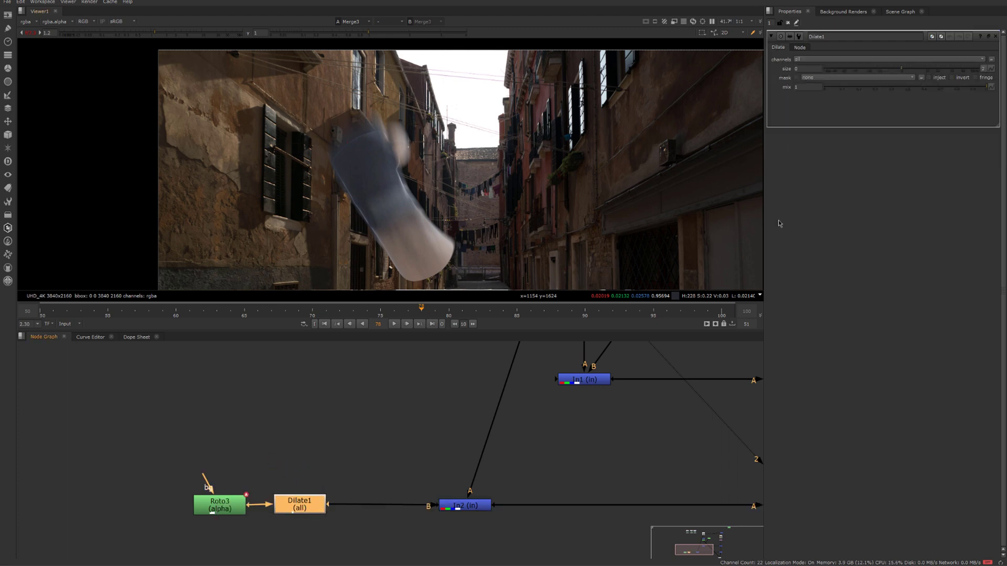
Set Dilate1's size to -23.5 and toggle the node while viewing In2 to compare the eroded arm core.
{"action": "left_click_drag", "start_coordinate": [902, 71], "coordinate": [867, 69]}
{"action": "key", "text": "1"}
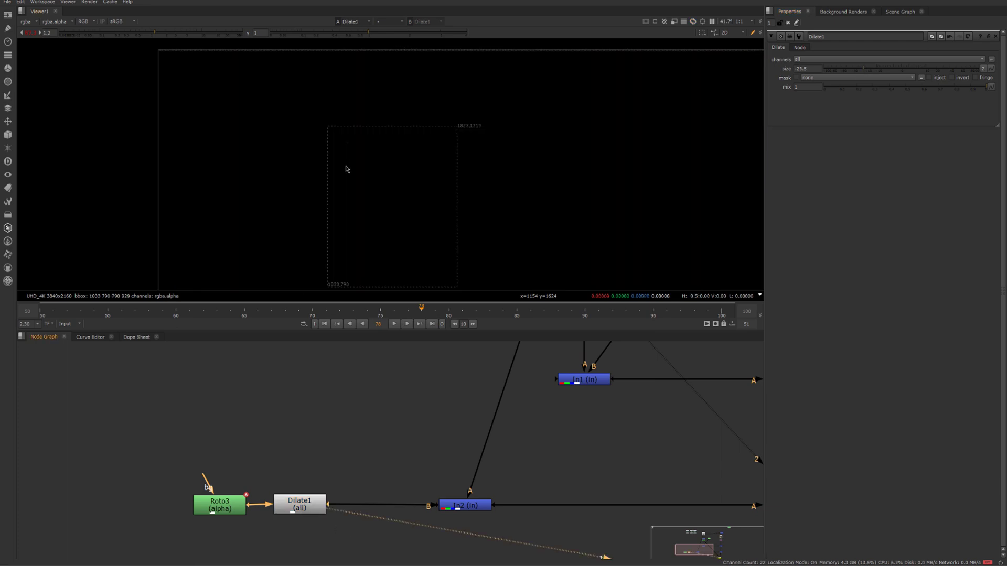
{"action": "key", "text": "a"}
{"action": "left_click", "coordinate": [461, 504]}
{"action": "key", "text": "1"}
{"action": "middle_click_drag", "start_coordinate": [462, 505], "coordinate": [462, 494]}
{"action": "key", "text": "a"}
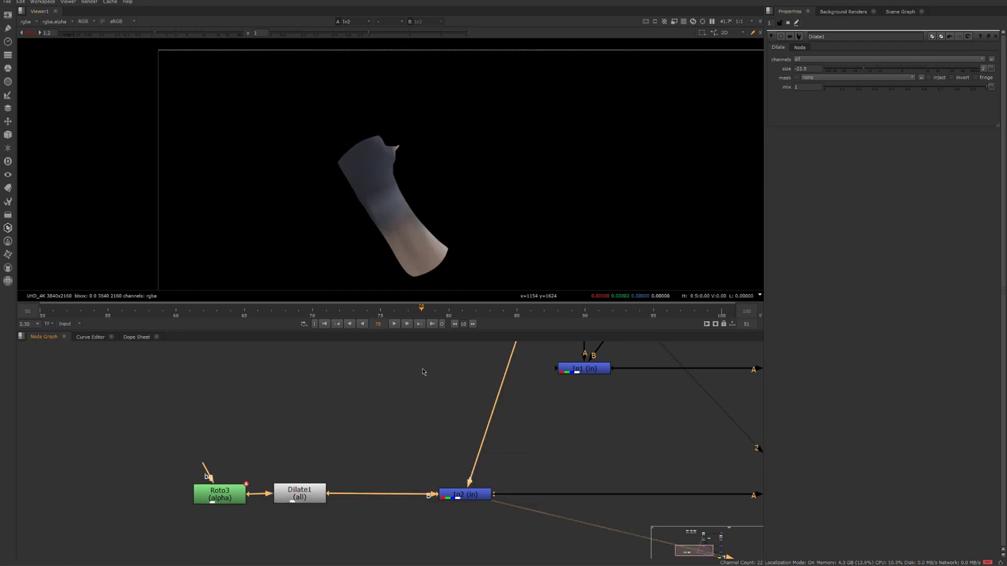
{"action": "left_click", "coordinate": [299, 502]}
{"action": "key", "text": "d"}
{"action": "key", "text": "d"}
Insert an EdgeBlur node between Dilate1 and In2 and increase its blur size to soften the matte edge.
{"action": "left_click", "coordinate": [362, 476]}
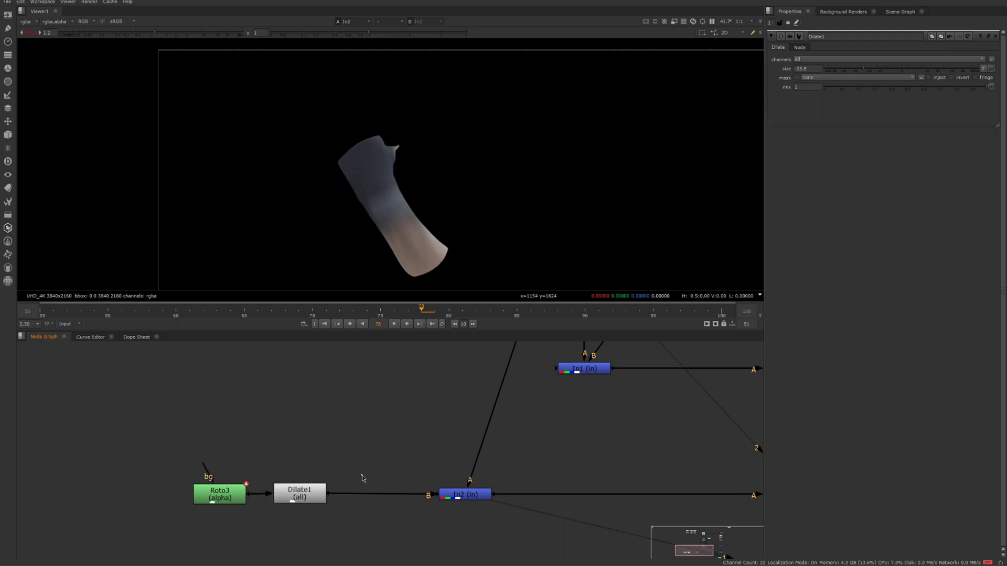
{"action": "key", "text": "Tab"}
{"action": "type", "text": "edge"}
{"action": "key", "text": "Return"}
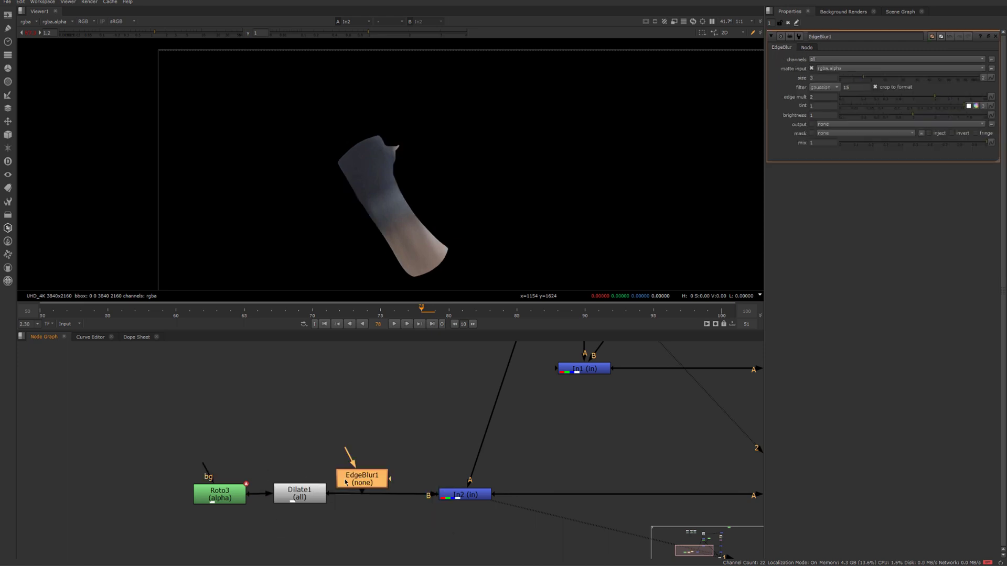
{"action": "left_click_drag", "start_coordinate": [362, 479], "coordinate": [370, 495]}
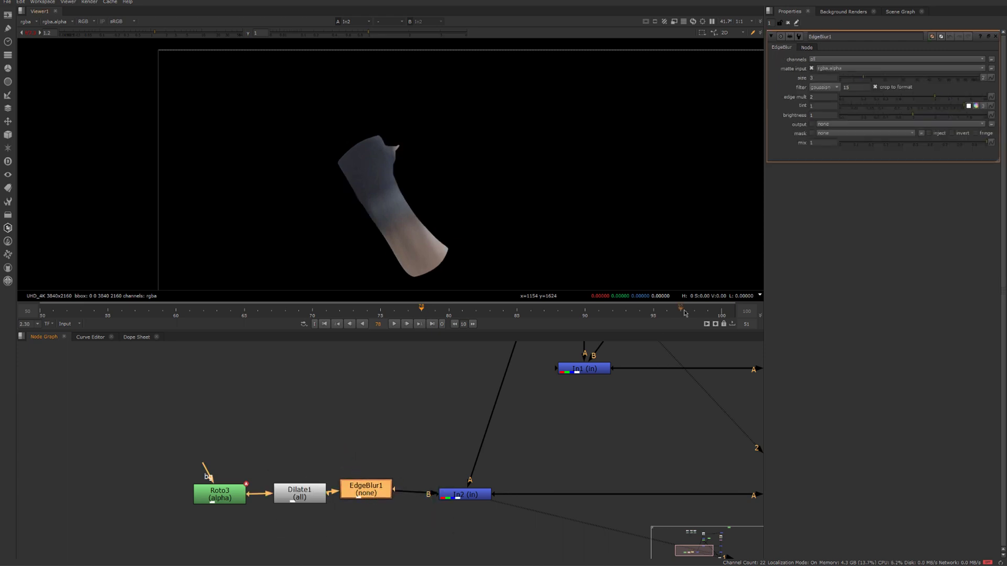
{"action": "left_click_drag", "start_coordinate": [870, 78], "coordinate": [894, 79]}
View the Merge3 composite and toggle In2 to check the arm core's effect over the smeared edges.
{"action": "left_click", "coordinate": [550, 470]}
{"action": "middle_click_drag", "start_coordinate": [590, 456], "coordinate": [509, 455]}
{"action": "scroll", "coordinate": [509, 455], "scroll_direction": "down", "scroll_amount": 2}
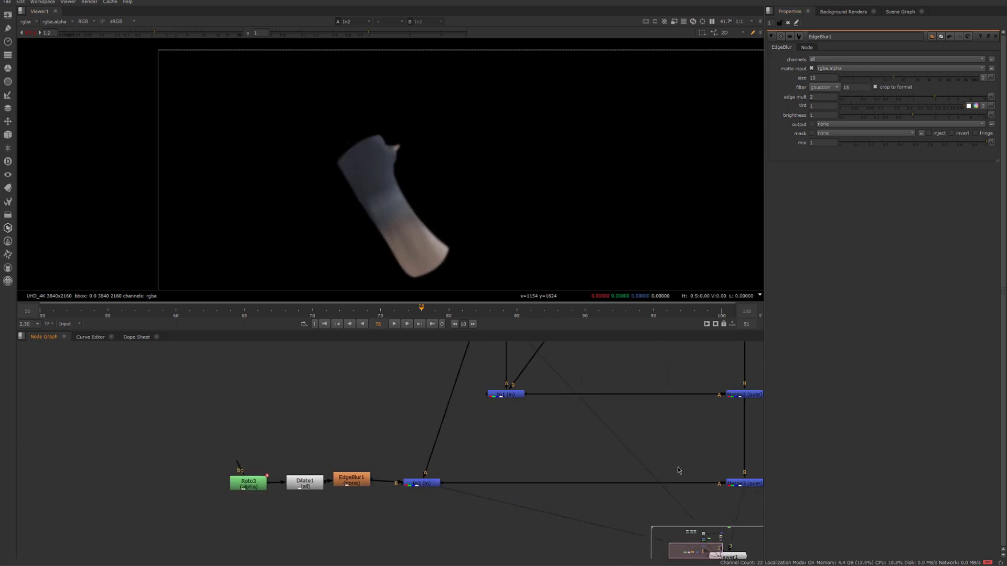
{"action": "left_click_drag", "start_coordinate": [703, 467], "coordinate": [782, 498]}
{"action": "key", "text": "1"}
{"action": "scroll", "coordinate": [375, 222], "scroll_direction": "up", "scroll_amount": 3}
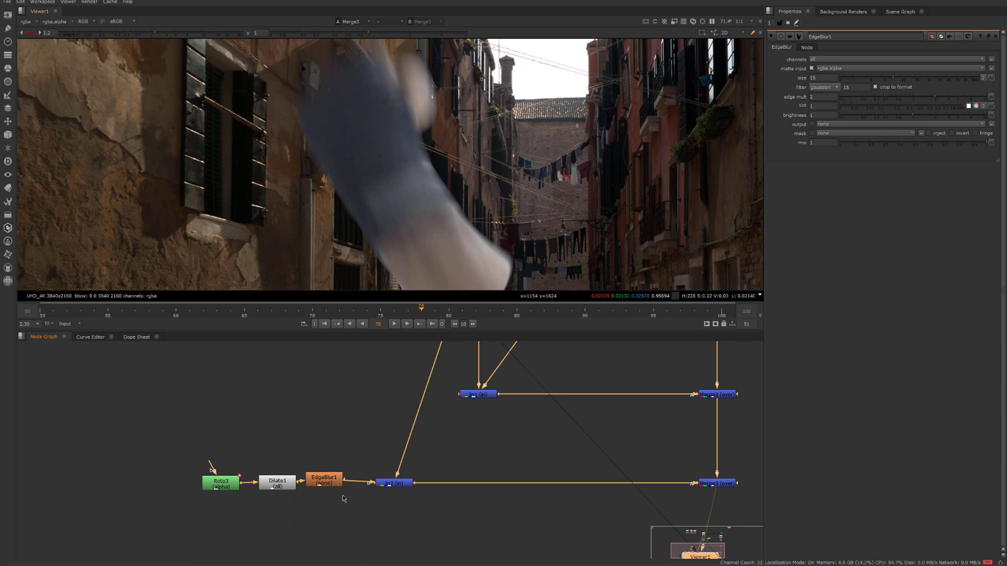
{"action": "left_click_drag", "start_coordinate": [352, 463], "coordinate": [440, 518]}
{"action": "middle_click_drag", "start_coordinate": [457, 486], "coordinate": [457, 519]}
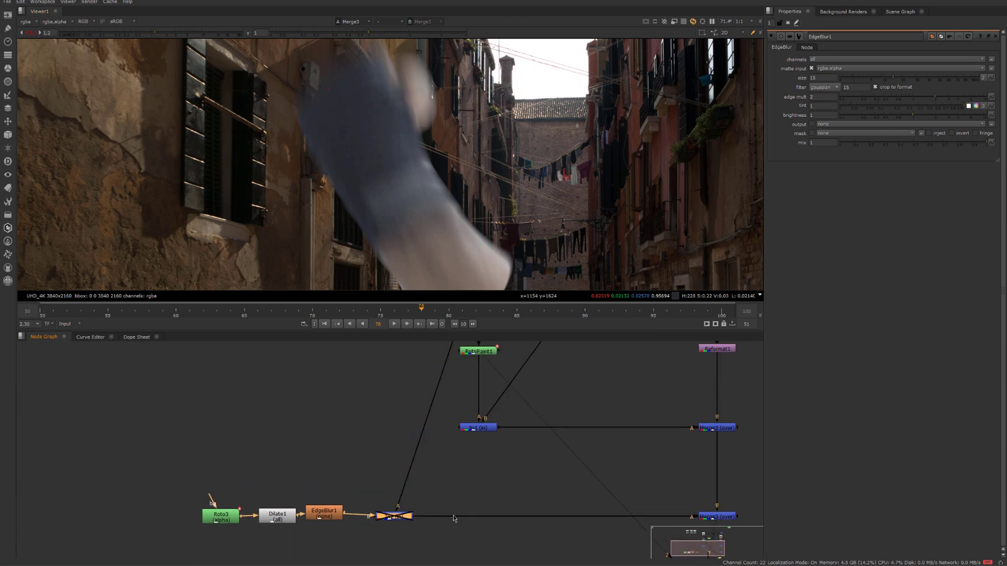
{"action": "middle_click_drag", "start_coordinate": [414, 474], "coordinate": [322, 419]}
Toggle Merge3 repeatedly to compare the fist and wrist detail with and without the restored arm core.
{"action": "left_click_drag", "start_coordinate": [593, 429], "coordinate": [672, 486]}
{"action": "key", "text": "d"}
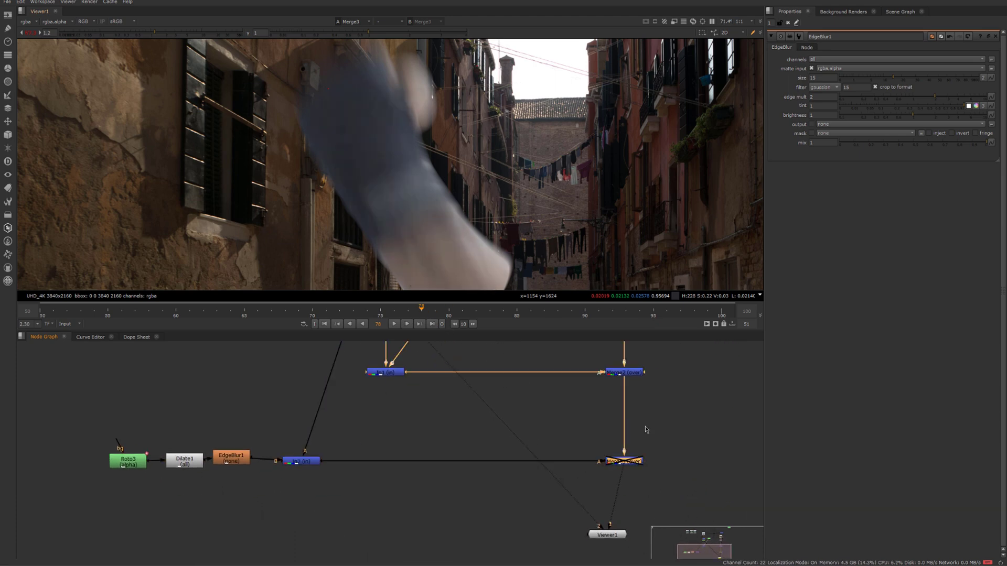
{"action": "key", "text": "d"}
{"action": "scroll", "coordinate": [365, 43], "scroll_direction": "up", "scroll_amount": 5}
{"action": "key", "text": "d"}
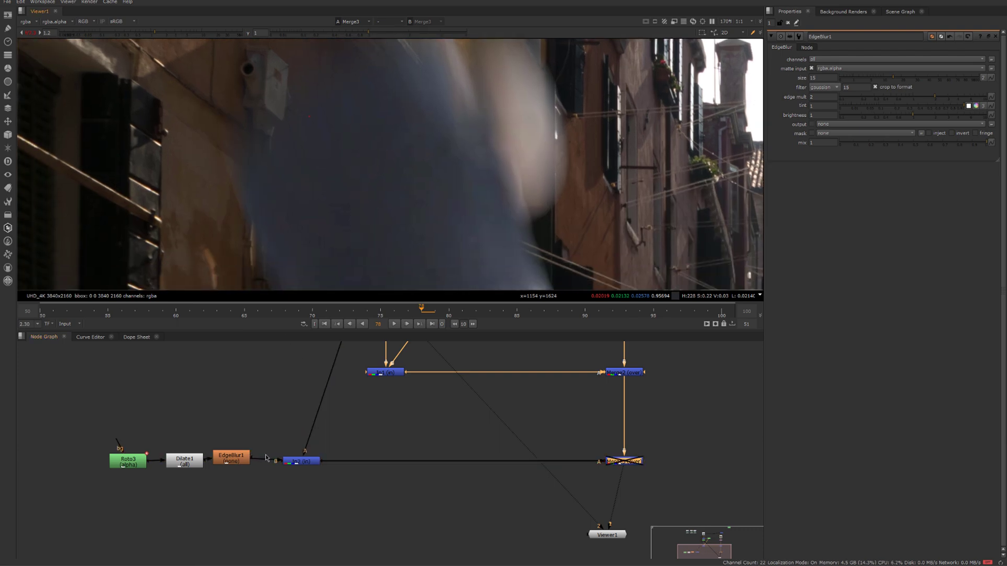
{"action": "key", "text": "d"}
{"action": "scroll", "coordinate": [439, 186], "scroll_direction": "down", "scroll_amount": 3}
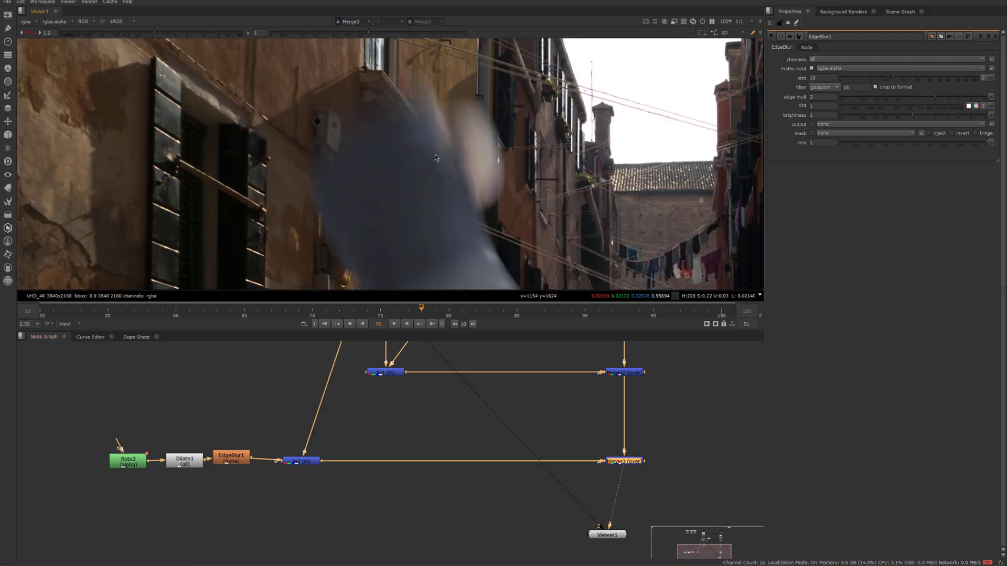
{"action": "middle_click_drag", "start_coordinate": [443, 165], "coordinate": [391, 134]}
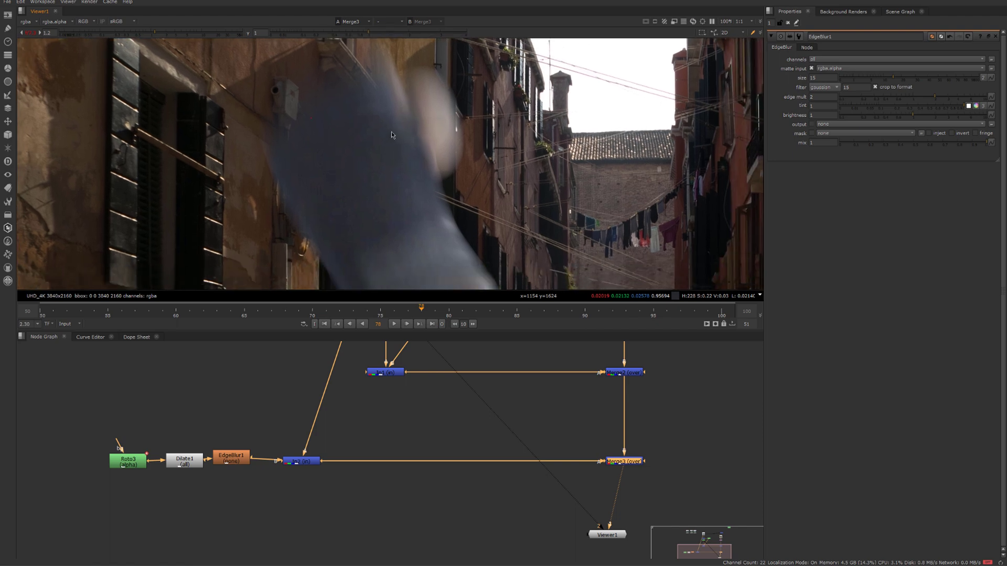
{"action": "key", "text": "d"}
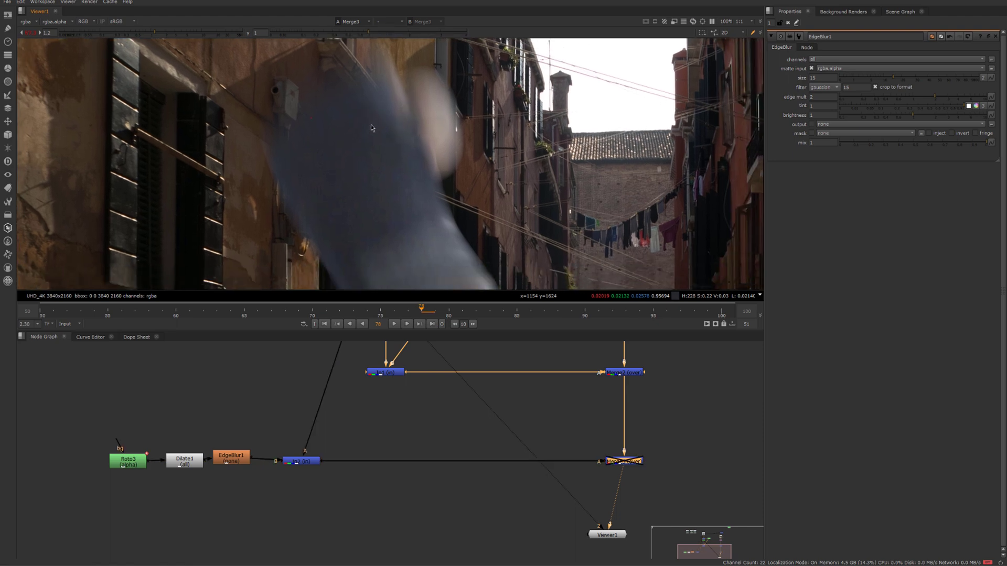
{"action": "key", "text": "d"}
Set Dilate1's size to -51 and examine the eroded arm core in the Merge3 composite.
{"action": "left_click_drag", "start_coordinate": [230, 458], "coordinate": [233, 465]}
{"action": "left_click", "coordinate": [200, 462]}
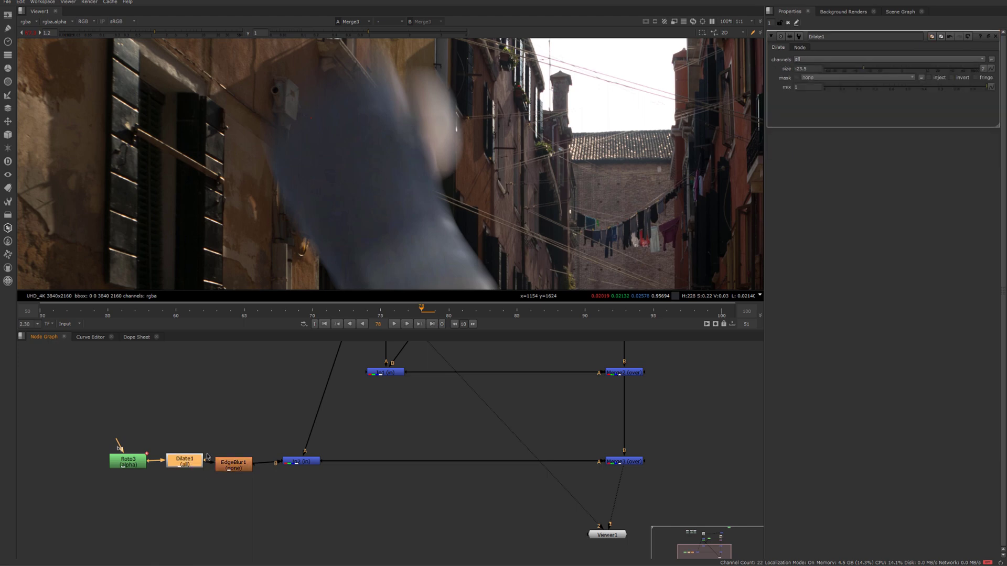
{"action": "mouse_move", "coordinate": [859, 67]}
{"action": "left_mouse_down"}
{"action": "mouse_move", "coordinate": [877, 69]}
{"action": "mouse_move", "coordinate": [845, 68]}
{"action": "left_mouse_up"}
{"action": "key", "text": "minus"}
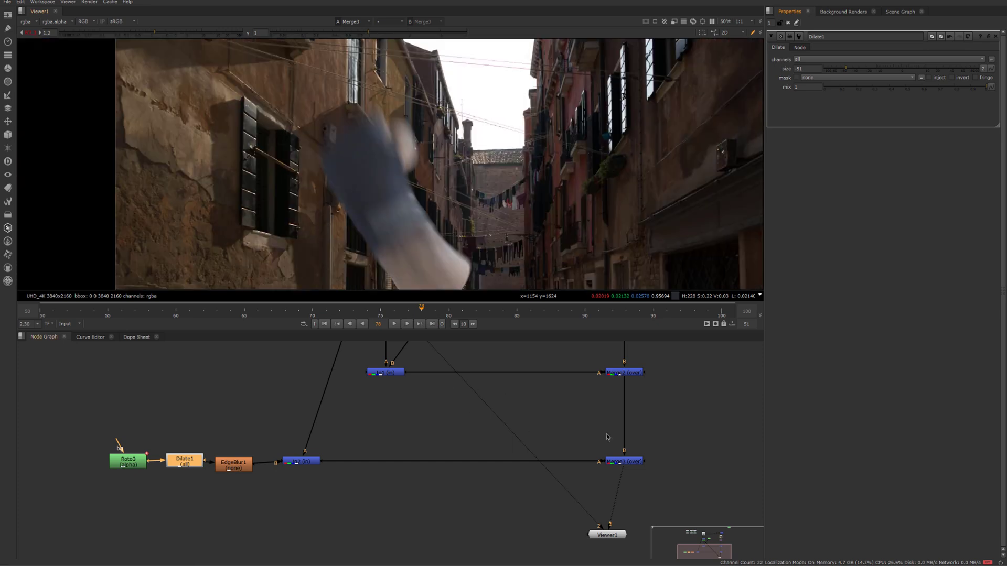
{"action": "left_click_drag", "start_coordinate": [595, 426], "coordinate": [641, 468]}
{"action": "middle_click_drag", "start_coordinate": [349, 141], "coordinate": [458, 143], "text": "alt"}
{"action": "middle_click_drag", "start_coordinate": [413, 422], "coordinate": [358, 562]}
{"action": "scroll", "coordinate": [373, 361], "scroll_direction": "down", "scroll_amount": 1}
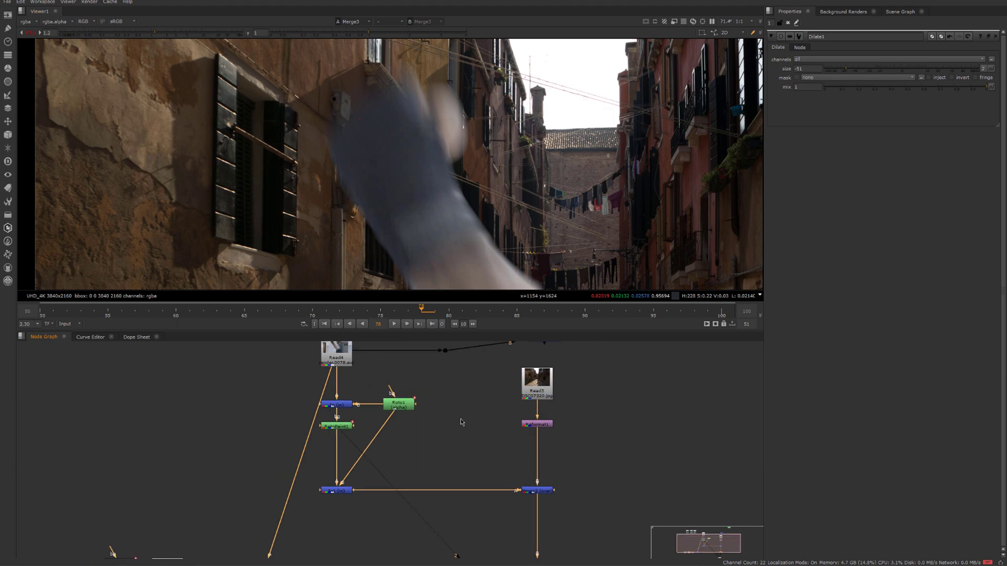
{"action": "scroll", "coordinate": [325, 136], "scroll_direction": "up", "scroll_amount": 3}
{"action": "middle_click_drag", "start_coordinate": [352, 148], "coordinate": [391, 175]}
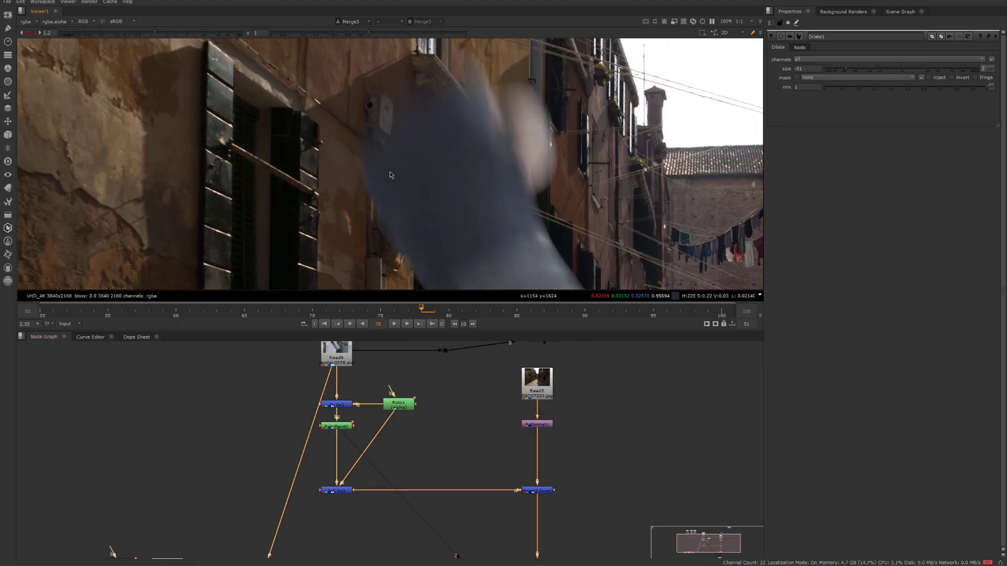
View the Read4 footage with Roto1 open, lower the viewer gain to 0.32 and examine BSpline1's feather along the arm edge.
{"action": "double_click", "coordinate": [401, 406]}
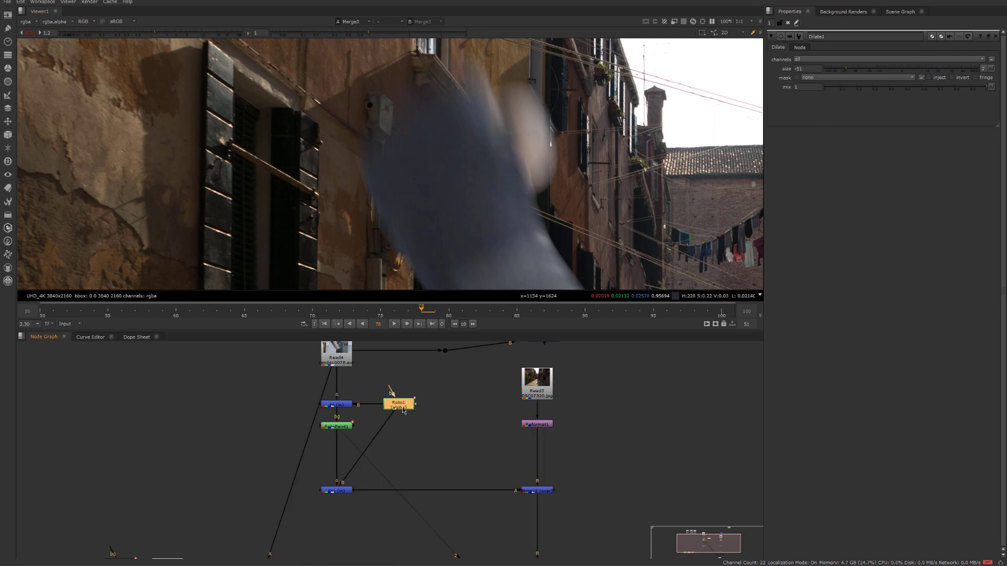
{"action": "middle_click_drag", "start_coordinate": [414, 393], "coordinate": [411, 413]}
{"action": "left_click", "coordinate": [338, 370]}
{"action": "key", "text": "1"}
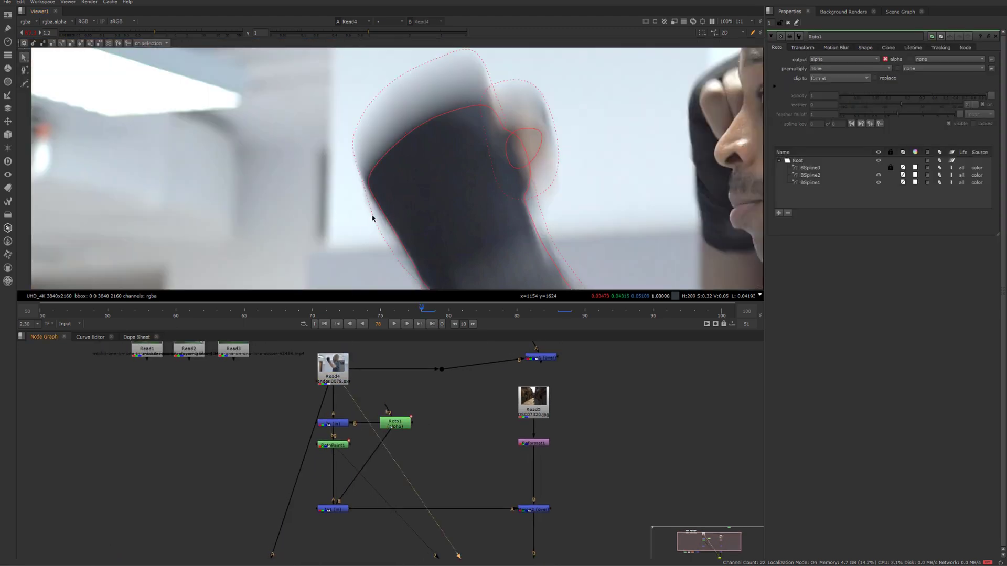
{"action": "scroll", "coordinate": [357, 179], "scroll_direction": "up", "scroll_amount": 1}
{"action": "scroll", "coordinate": [347, 163], "scroll_direction": "up", "scroll_amount": 3}
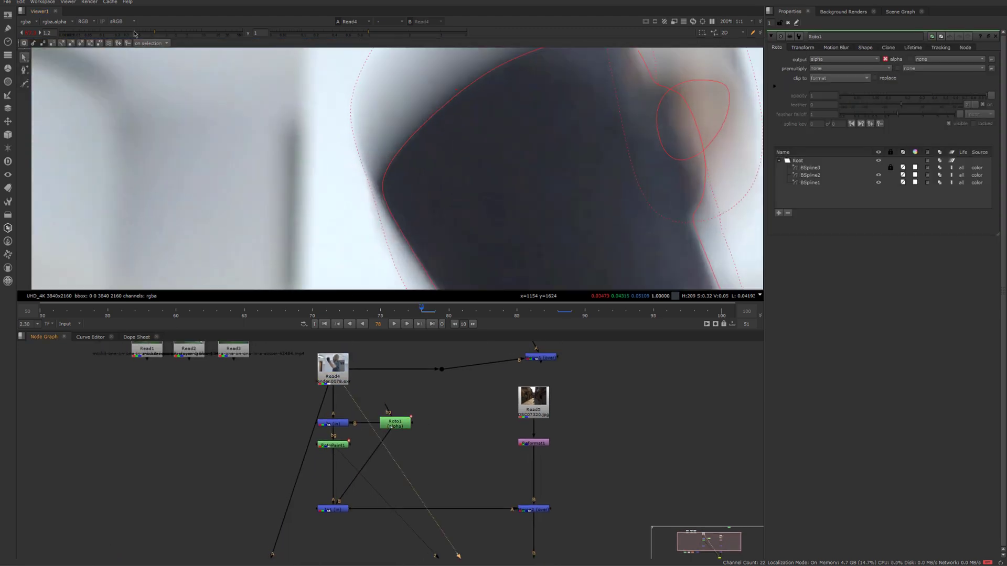
{"action": "left_click", "coordinate": [123, 34]}
{"action": "scroll", "coordinate": [155, 65], "scroll_direction": "down", "scroll_amount": 2}
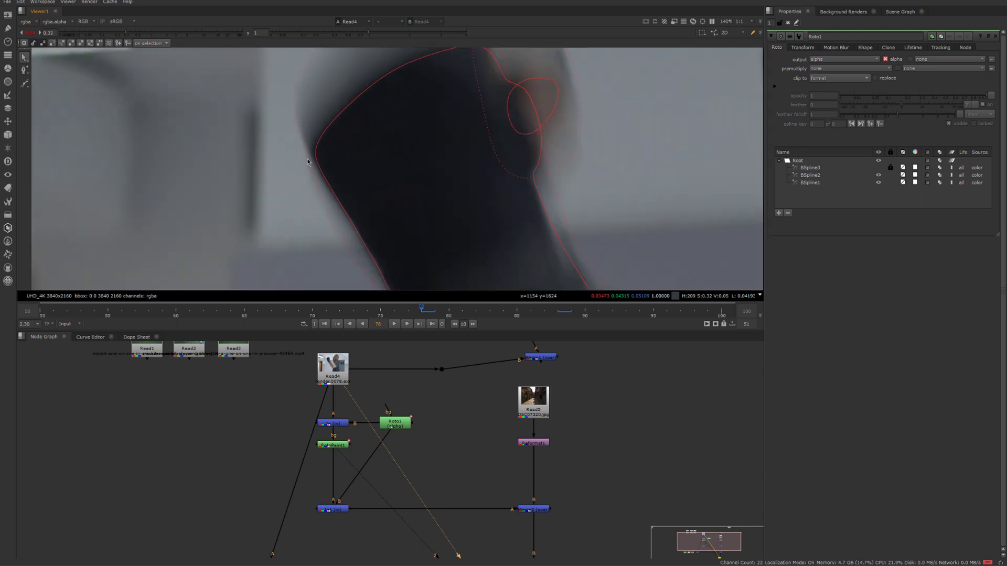
{"action": "scroll", "coordinate": [314, 180], "scroll_direction": "up", "scroll_amount": 2}
{"action": "left_click", "coordinate": [317, 156]}
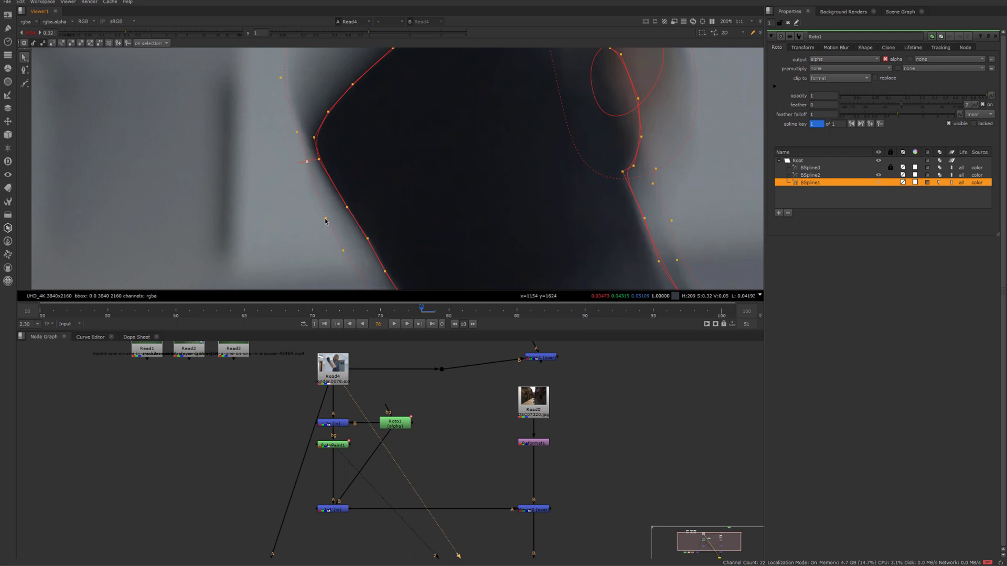
{"action": "scroll", "coordinate": [312, 202], "scroll_direction": "down", "scroll_amount": 2}
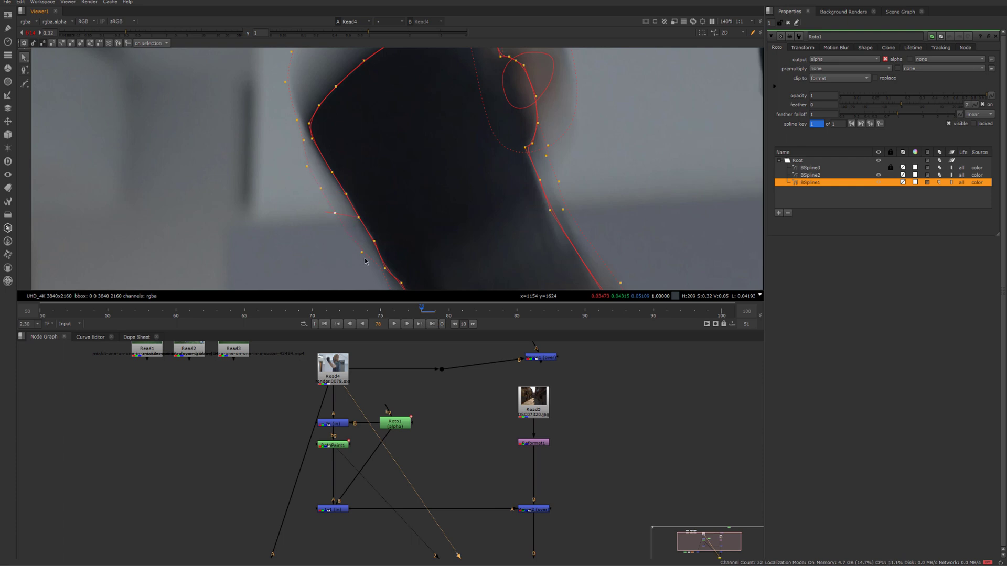
{"action": "middle_click_drag", "start_coordinate": [382, 252], "coordinate": [385, 271]}
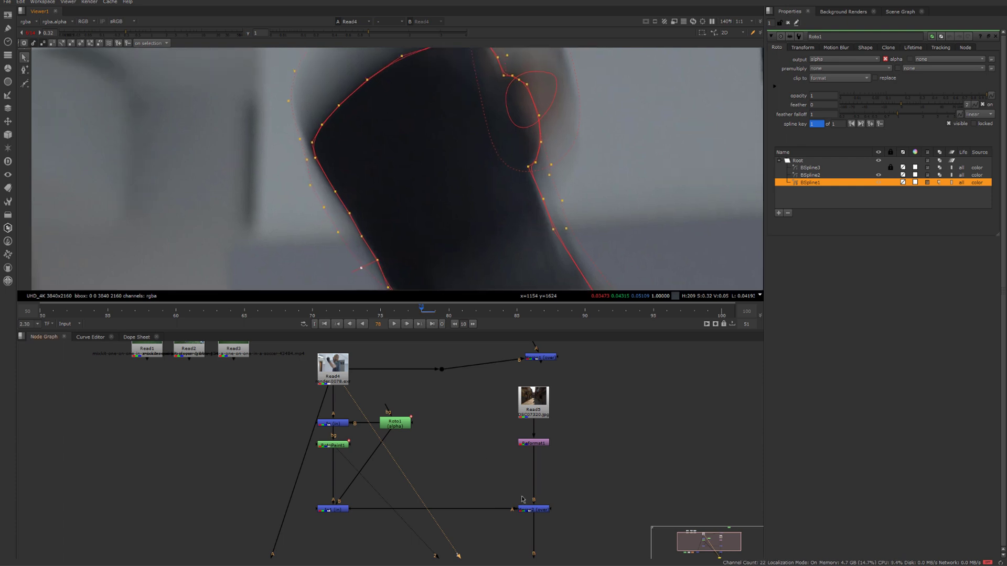
View the Merge3 composite under the roto shapes with the viewer gain reset to 1.
{"action": "scroll", "coordinate": [525, 505], "scroll_direction": "down", "scroll_amount": 2}
{"action": "middle_click_drag", "start_coordinate": [525, 505], "coordinate": [492, 441]}
{"action": "left_click_drag", "start_coordinate": [488, 464], "coordinate": [566, 534]}
{"action": "scroll", "coordinate": [527, 455], "scroll_direction": "down", "scroll_amount": 2}
{"action": "middle_click_drag", "start_coordinate": [526, 455], "coordinate": [524, 496]}
{"action": "key", "text": "1"}
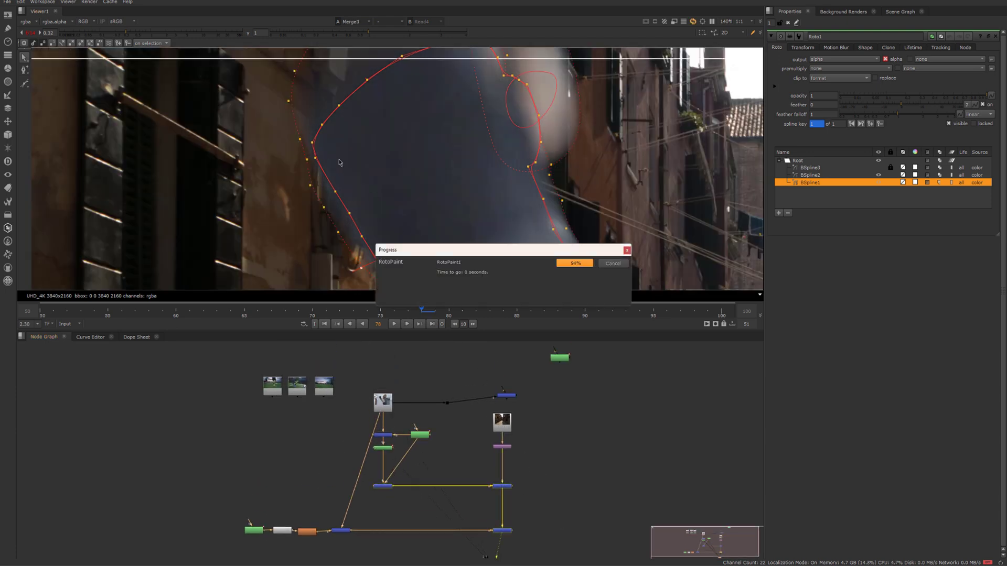
{"action": "left_click", "coordinate": [147, 33], "text": "ctrl"}
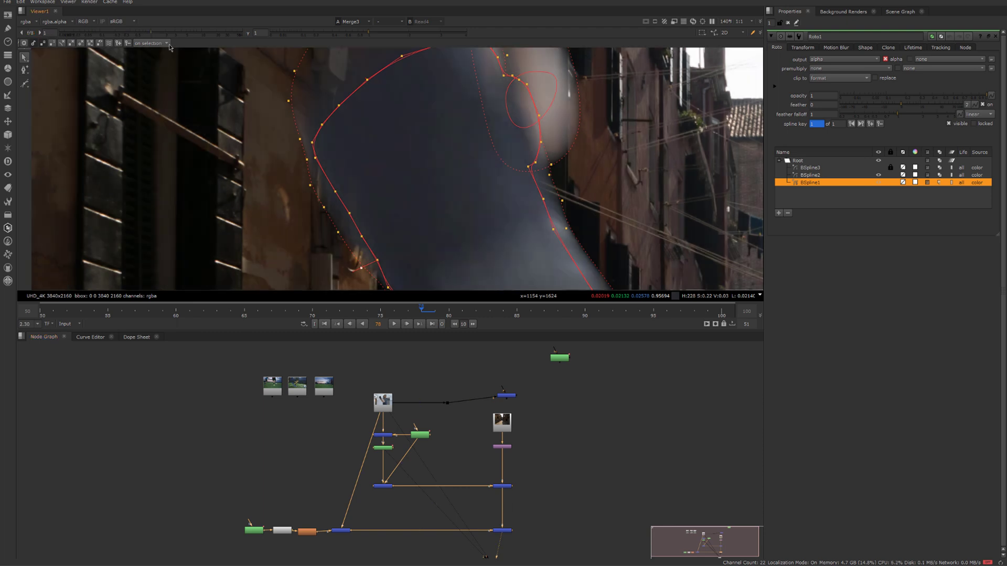
{"action": "middle_click_drag", "start_coordinate": [372, 183], "coordinate": [293, 260]}
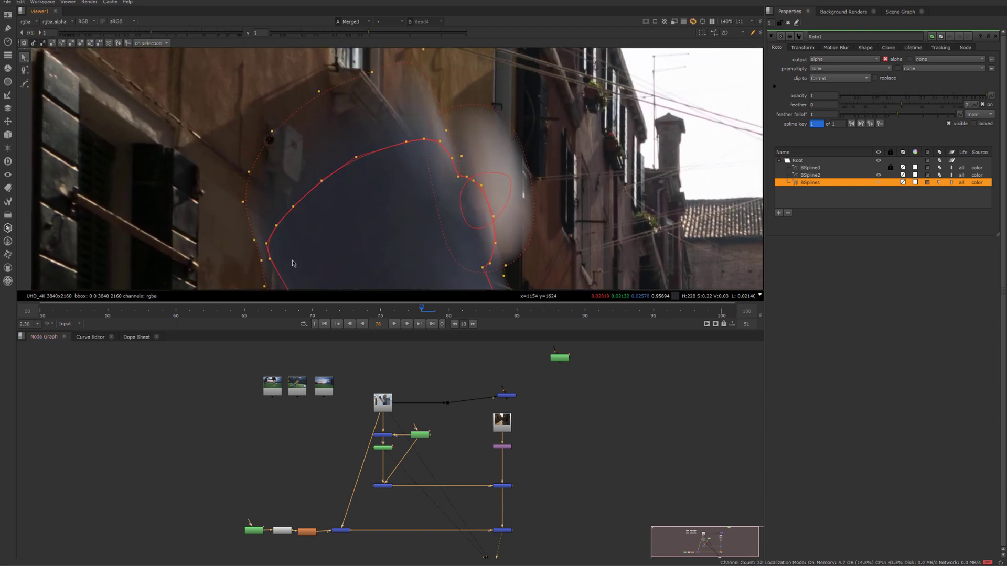
Close the open node properties and examine the fist's blurred edges without the roto overlay.
{"action": "left_click", "coordinate": [385, 448]}
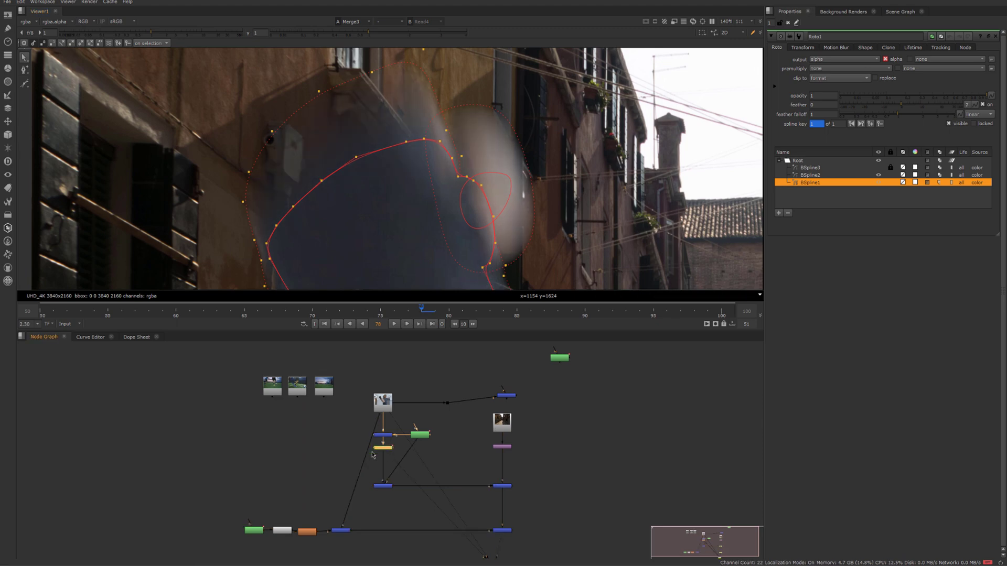
{"action": "left_click", "coordinate": [789, 24]}
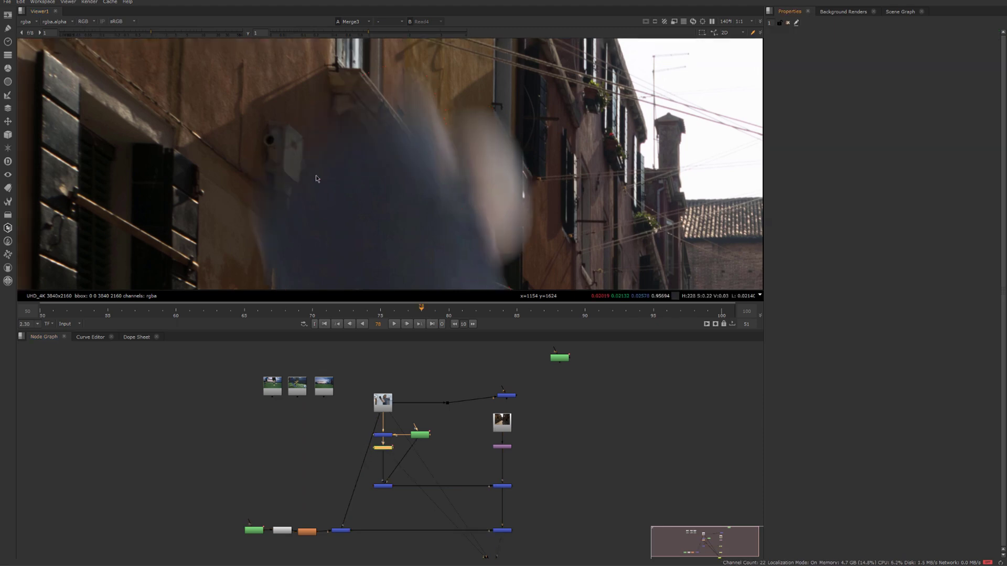
{"action": "scroll", "coordinate": [293, 178], "scroll_direction": "up", "scroll_amount": 3}
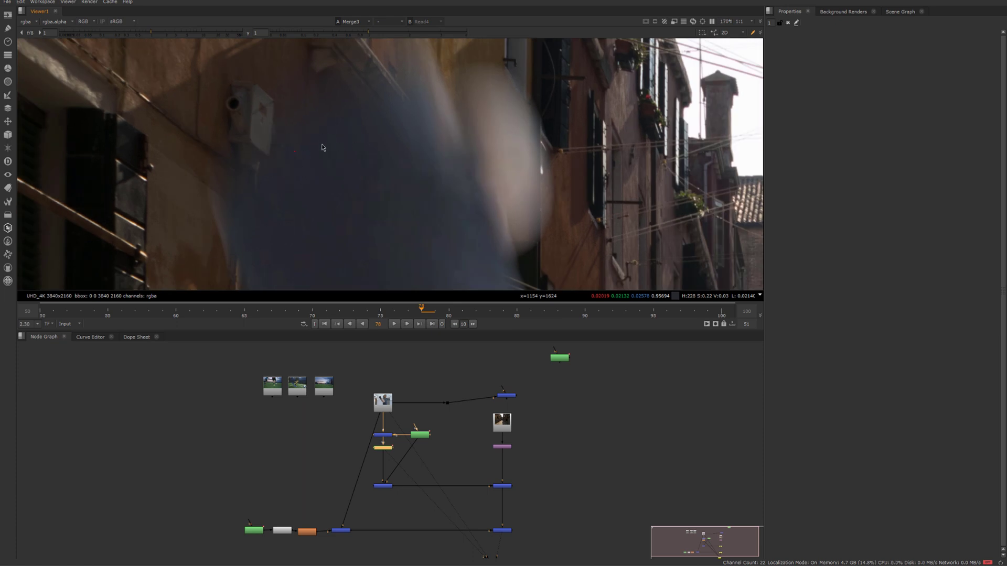
{"action": "scroll", "coordinate": [457, 435], "scroll_direction": "up", "scroll_amount": 3}
Insert an EdgeBlur node between Roto1 and the In node below RotoPaint1, and align it beneath Roto1.
{"action": "left_click_drag", "start_coordinate": [400, 443], "coordinate": [450, 442]}
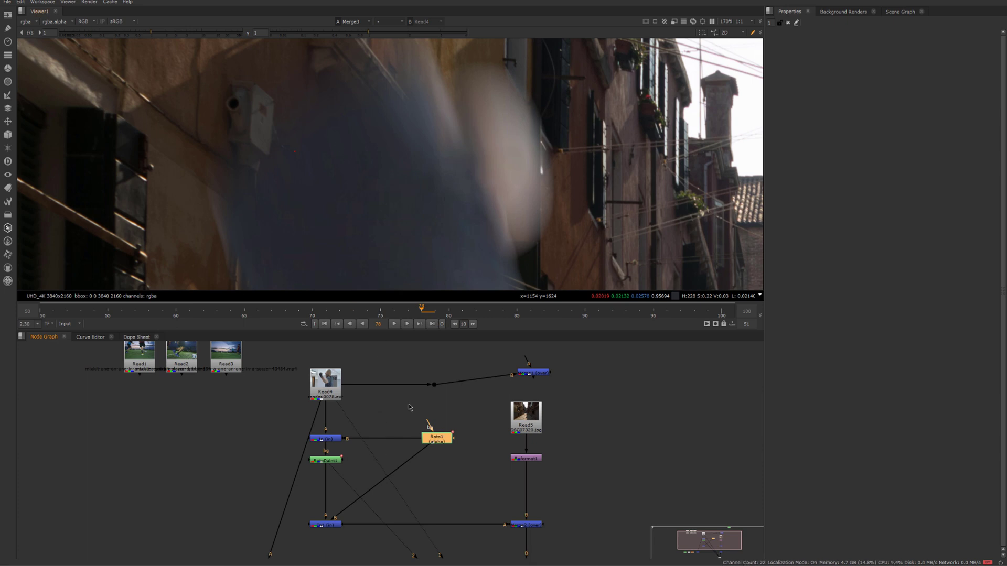
{"action": "left_click_drag", "start_coordinate": [349, 456], "coordinate": [323, 477]}
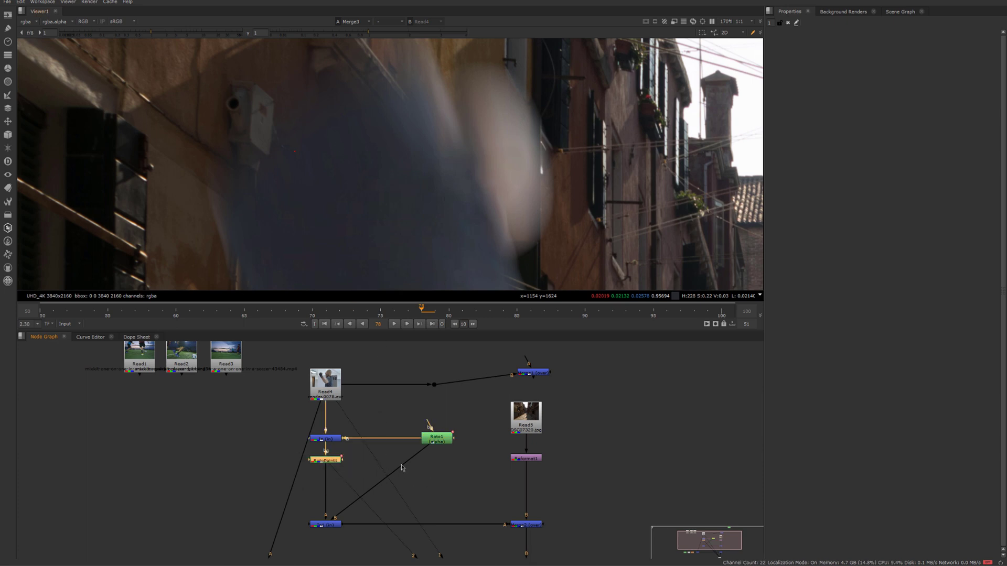
{"action": "left_click", "coordinate": [426, 473]}
{"action": "key", "text": "Tab"}
{"action": "type", "text": "ed"}
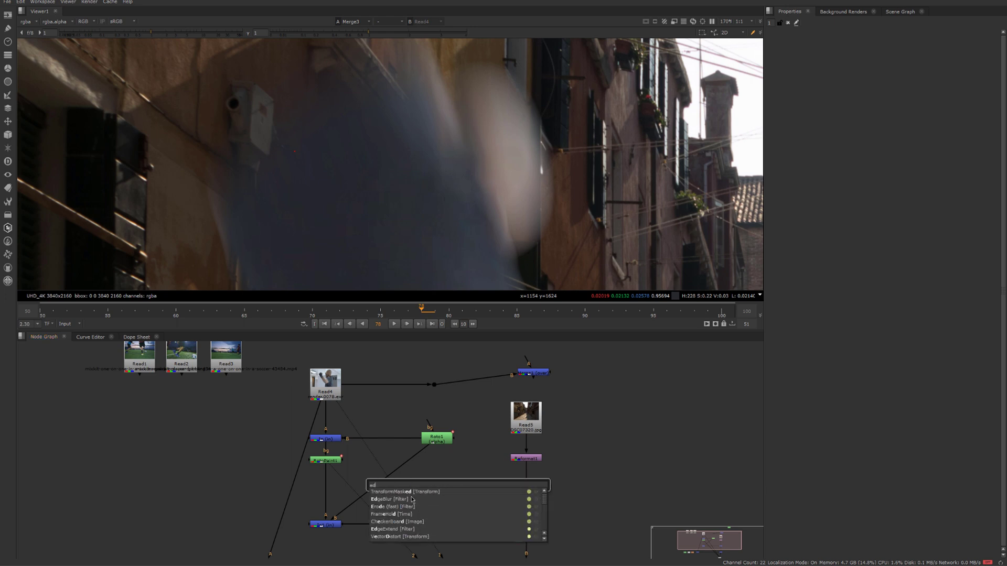
{"action": "left_click", "coordinate": [400, 501]}
{"action": "left_click_drag", "start_coordinate": [430, 471], "coordinate": [462, 494]}
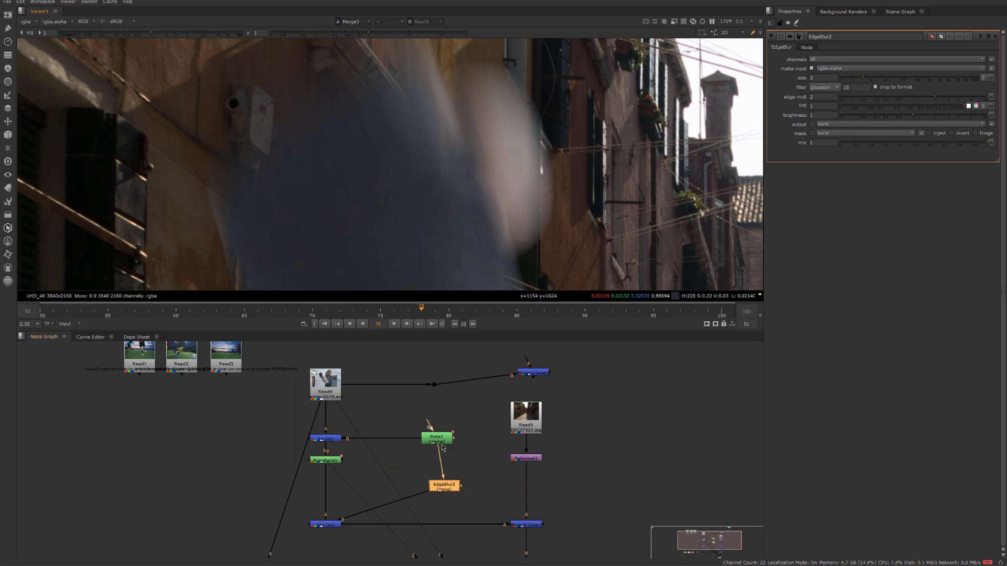
{"action": "left_click_drag", "start_coordinate": [446, 488], "coordinate": [439, 490]}
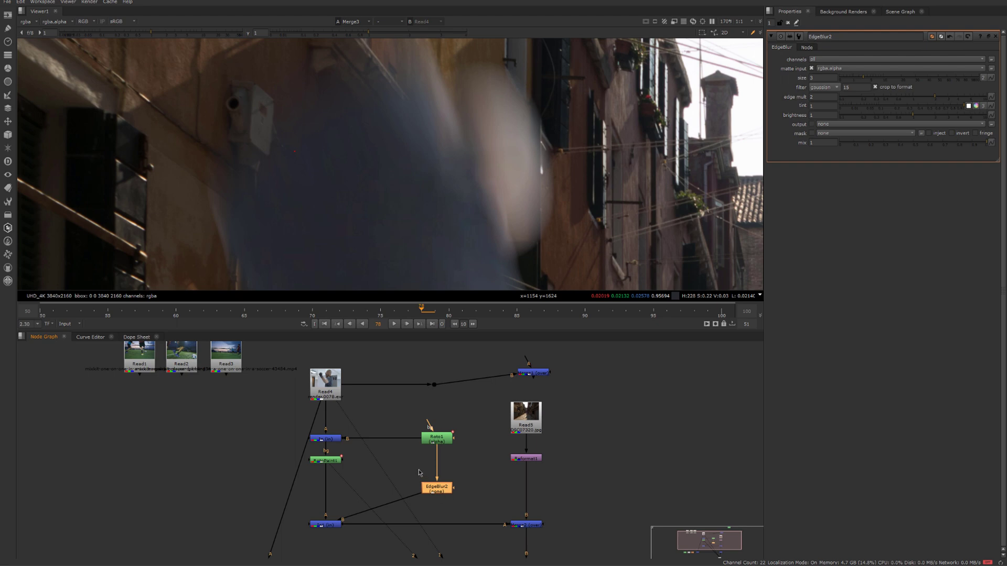
Try placing EdgeBlur2 between Roto1 and the node above RotoPaint1, and undo the move.
{"action": "left_click_drag", "start_coordinate": [419, 473], "coordinate": [383, 442]}
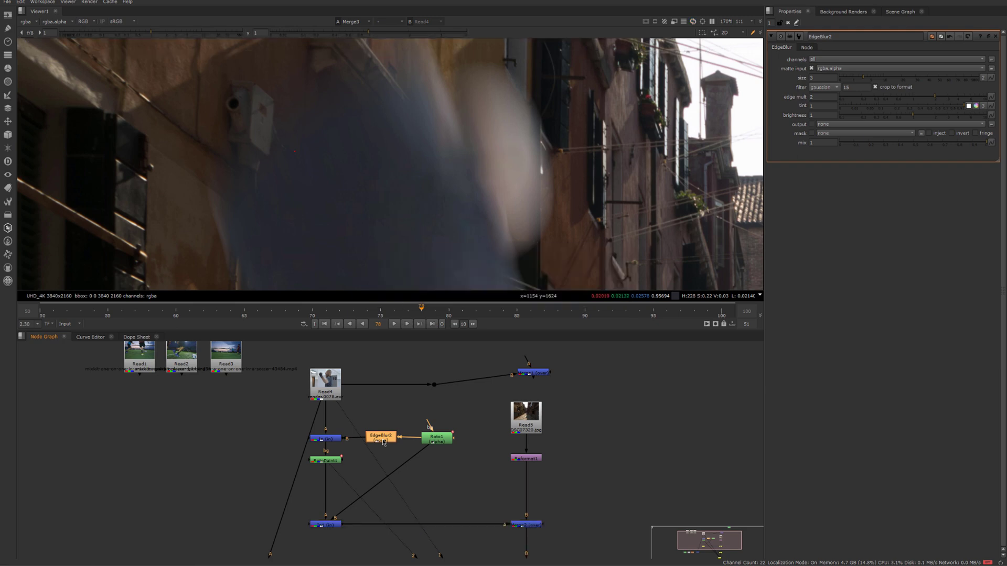
{"action": "key", "text": "ctrl+z"}
{"action": "key", "text": "ctrl+z"}
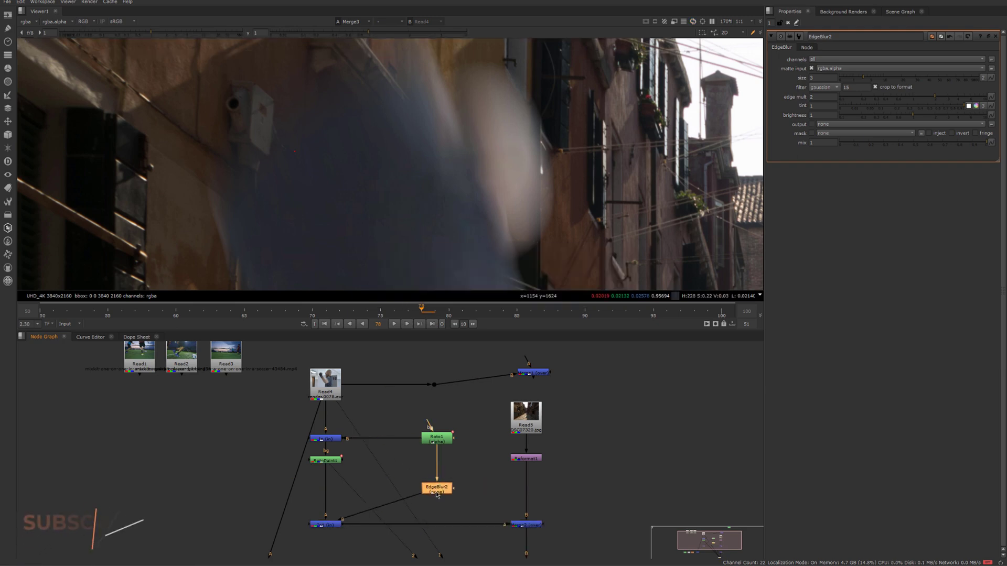
Add a Multiply node between EdgeBlur2 and the In node below RotoPaint1, moving the In and over-merge nodes down for space.
{"action": "middle_click_drag", "start_coordinate": [437, 496], "coordinate": [413, 476]}
{"action": "left_click", "coordinate": [412, 426]}
{"action": "left_click", "coordinate": [447, 486]}
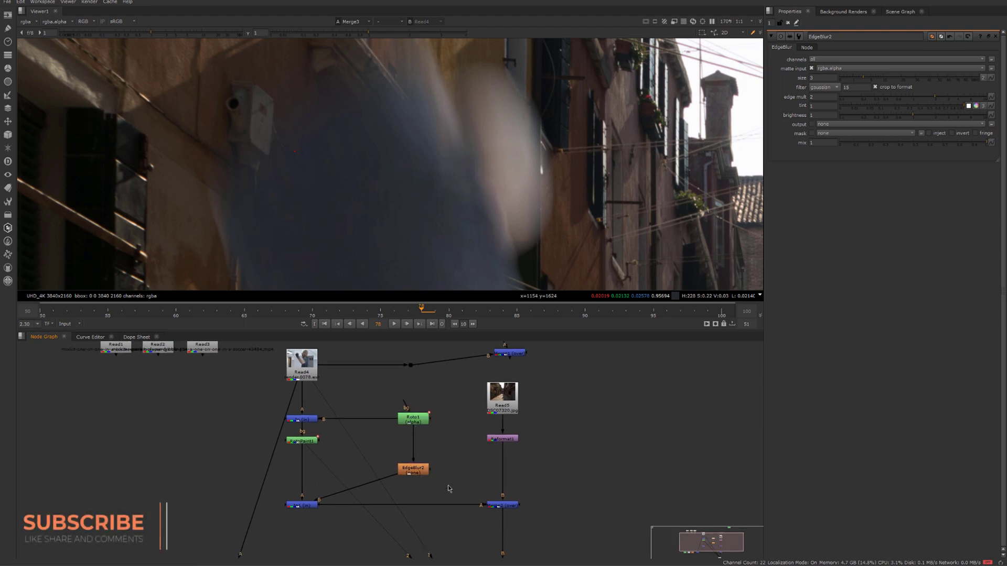
{"action": "key", "text": "Tab"}
{"action": "type", "text": "multiply [Math"}
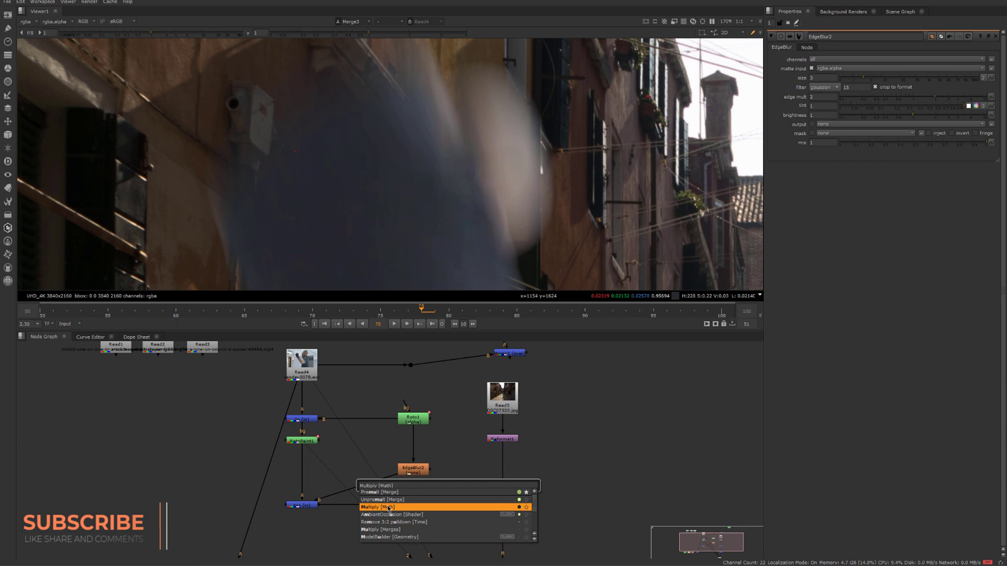
{"action": "left_click", "coordinate": [388, 507]}
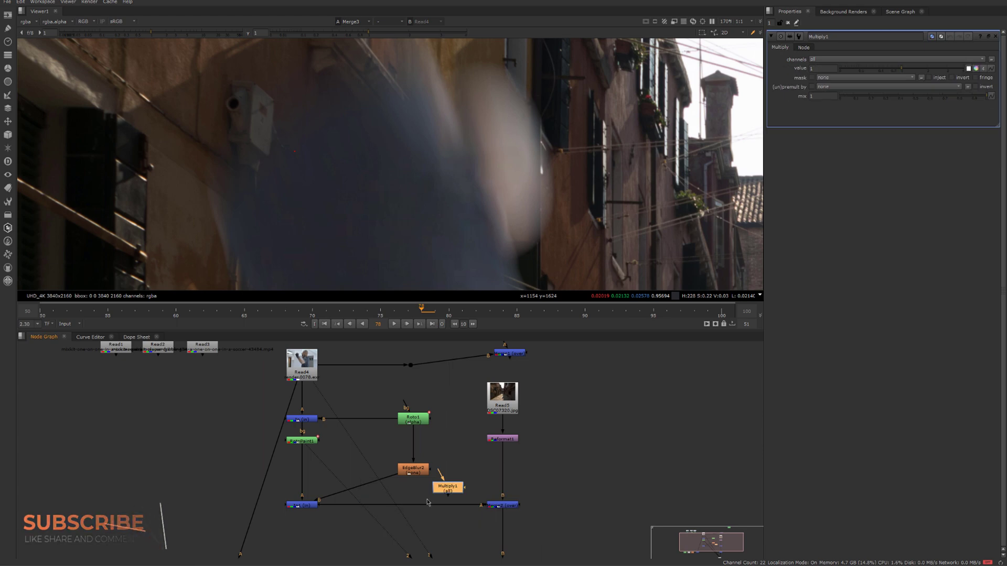
{"action": "middle_click_drag", "start_coordinate": [441, 484], "coordinate": [418, 452]}
{"action": "scroll", "coordinate": [418, 452], "scroll_direction": "down", "scroll_amount": 2}
{"action": "left_click_drag", "start_coordinate": [272, 488], "coordinate": [470, 499]}
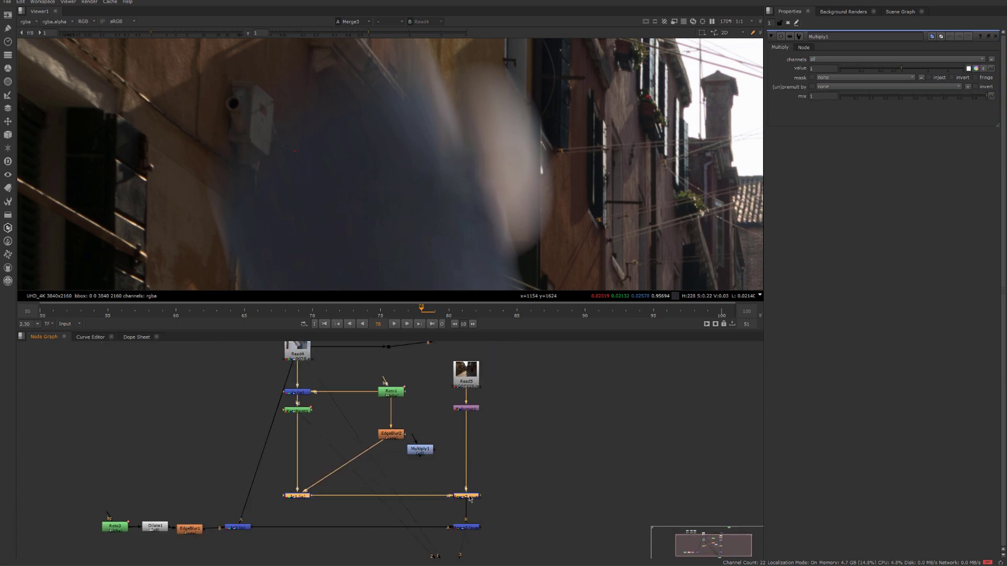
{"action": "left_click", "coordinate": [451, 479]}
{"action": "left_click_drag", "start_coordinate": [418, 451], "coordinate": [390, 468]}
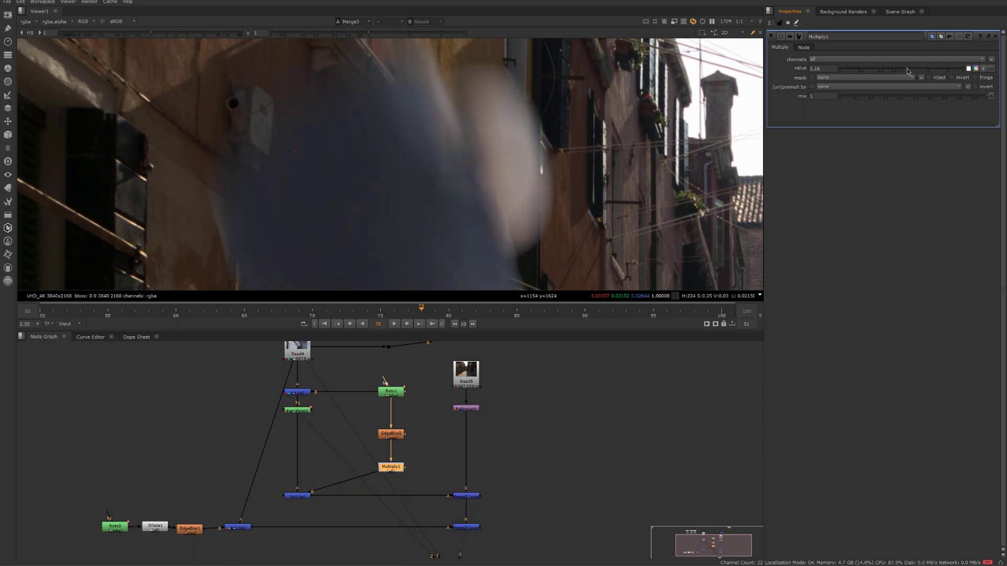
Try raising Multiply1's value to strengthen the arm matte, and delete the Multiply node.
{"action": "mouse_move", "coordinate": [902, 71]}
{"action": "left_mouse_down"}
{"action": "mouse_move", "coordinate": [923, 71]}
{"action": "mouse_move", "coordinate": [902, 71]}
{"action": "left_mouse_up"}
{"action": "left_click_drag", "start_coordinate": [426, 449], "coordinate": [358, 486]}
{"action": "key", "text": "Delete"}
Open Roto1 over the Read4 footage and select the BSpline1 arm shape.
{"action": "middle_click_drag", "start_coordinate": [370, 436], "coordinate": [376, 454]}
{"action": "double_click", "coordinate": [396, 410]}
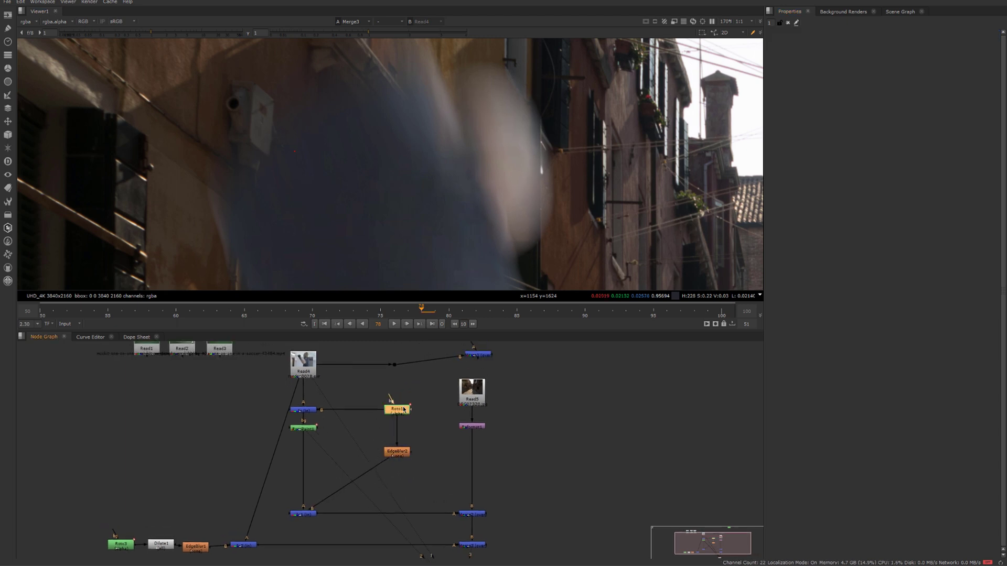
{"action": "left_click", "coordinate": [304, 369]}
{"action": "key", "text": "1"}
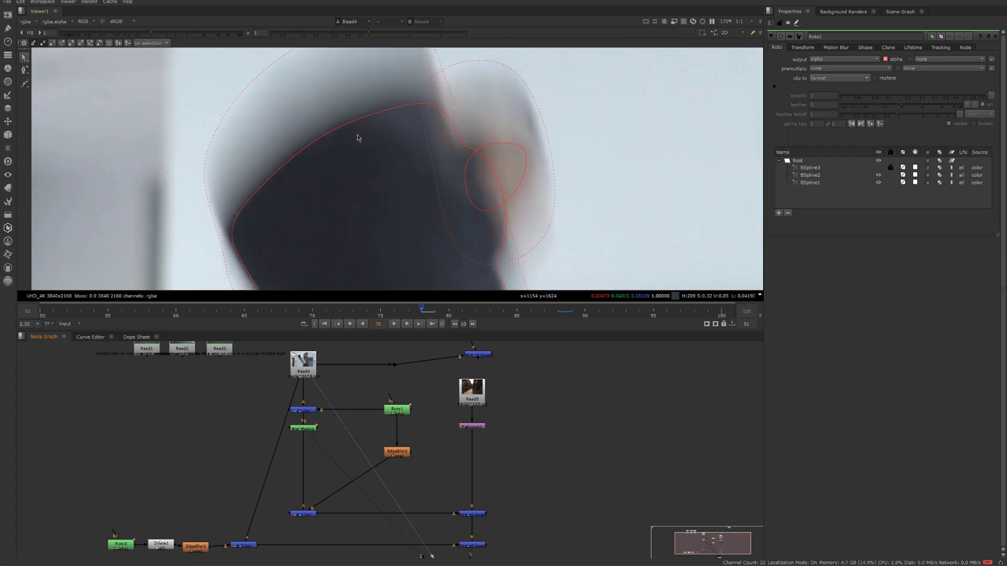
{"action": "left_click", "coordinate": [296, 154]}
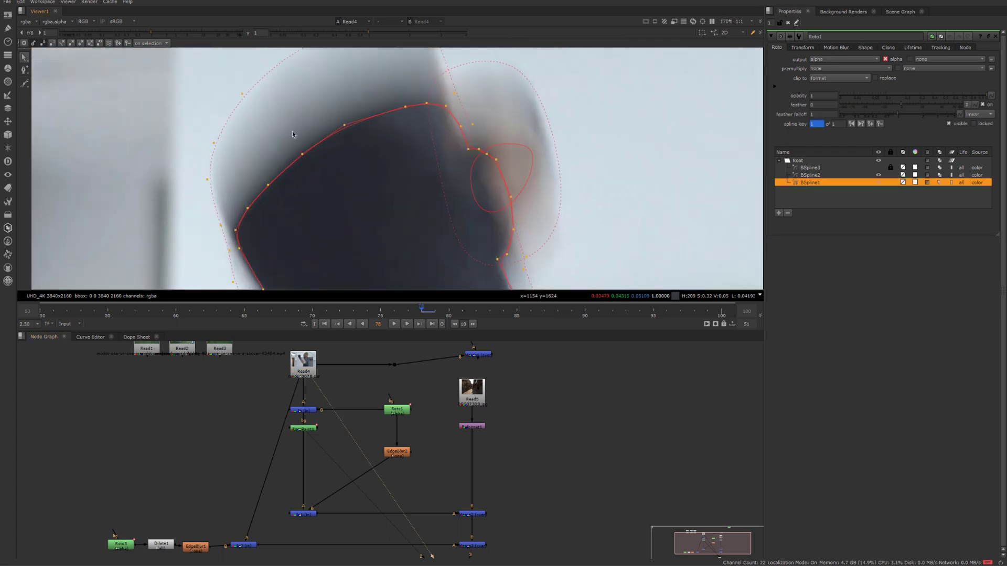
Adjust BSpline1's points along the fist's upper edge and beside the thumb to follow the solid arm core.
{"action": "scroll", "coordinate": [458, 127], "scroll_direction": "up", "scroll_amount": 2}
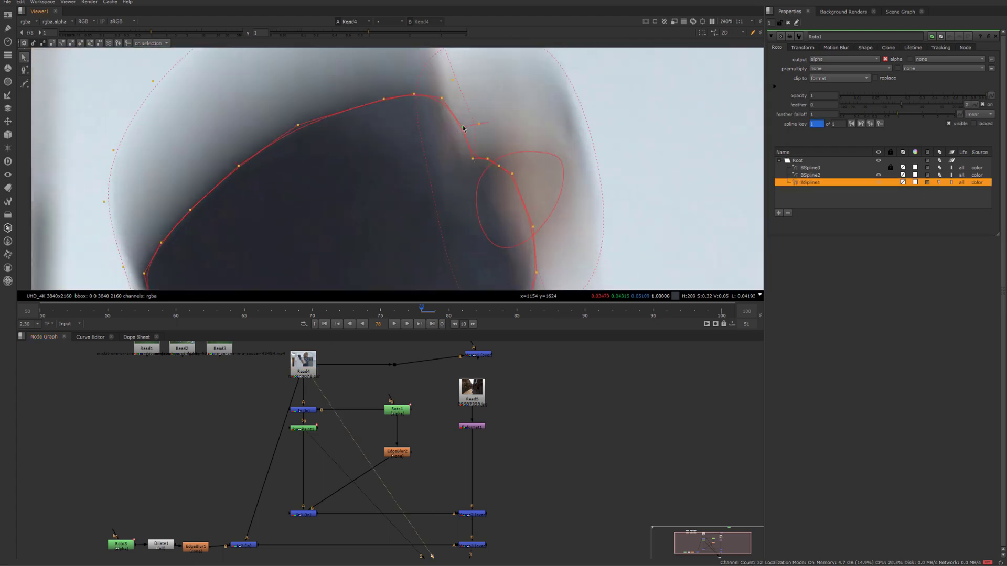
{"action": "left_click_drag", "start_coordinate": [462, 126], "coordinate": [445, 88]}
{"action": "scroll", "coordinate": [446, 88], "scroll_direction": "down", "scroll_amount": 2}
{"action": "middle_click_drag", "start_coordinate": [445, 88], "coordinate": [444, 159]}
{"action": "left_click_drag", "start_coordinate": [443, 160], "coordinate": [399, 170]}
{"action": "left_click", "coordinate": [398, 165]}
{"action": "left_click_drag", "start_coordinate": [341, 187], "coordinate": [339, 184]}
{"action": "middle_click_drag", "start_coordinate": [518, 253], "coordinate": [496, 203]}
{"action": "left_click", "coordinate": [482, 206]}
{"action": "left_click_drag", "start_coordinate": [489, 240], "coordinate": [487, 241]}
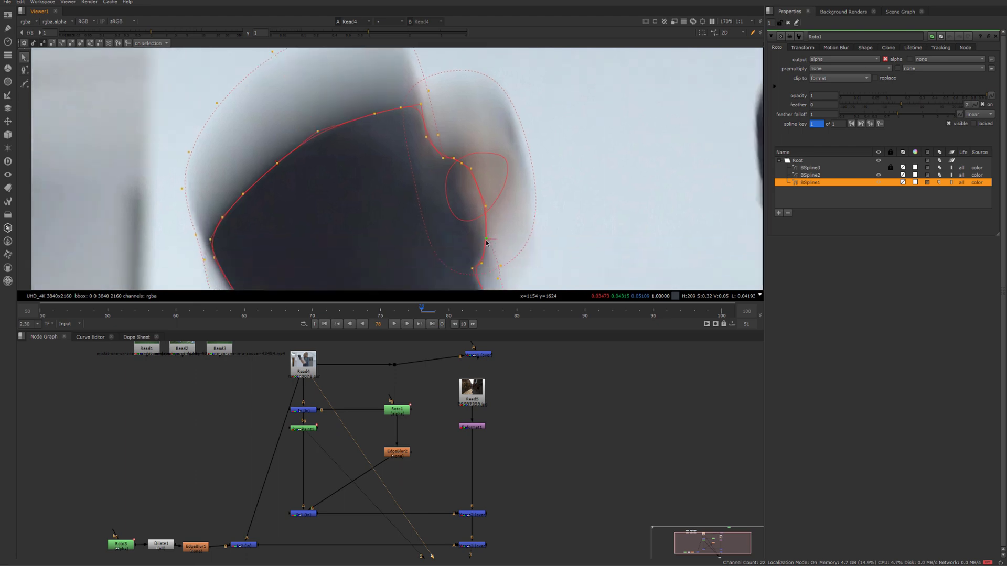
Select the BSpline2 thumb shape, adjust its outer feather point, and refine the arm contour's edge just below the thumb.
{"action": "left_click", "coordinate": [509, 166]}
{"action": "scroll", "coordinate": [520, 189], "scroll_direction": "down", "scroll_amount": 3}
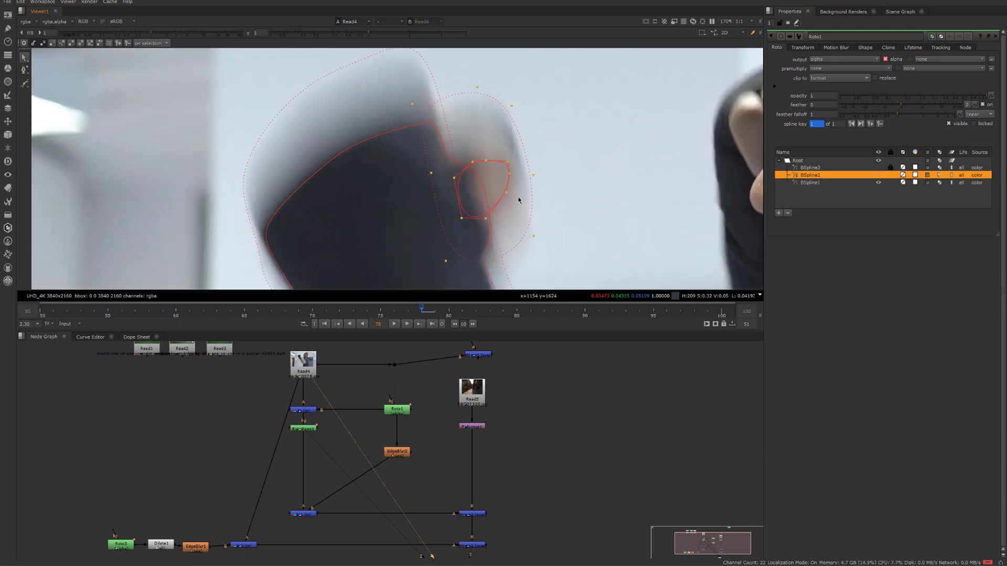
{"action": "left_click", "coordinate": [513, 120]}
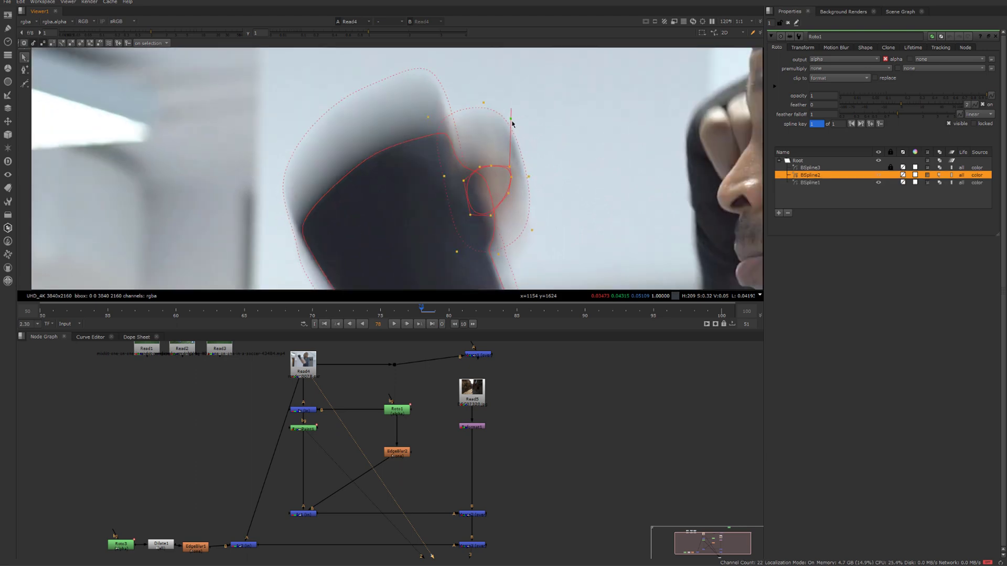
{"action": "middle_click_drag", "start_coordinate": [529, 232], "coordinate": [495, 191]}
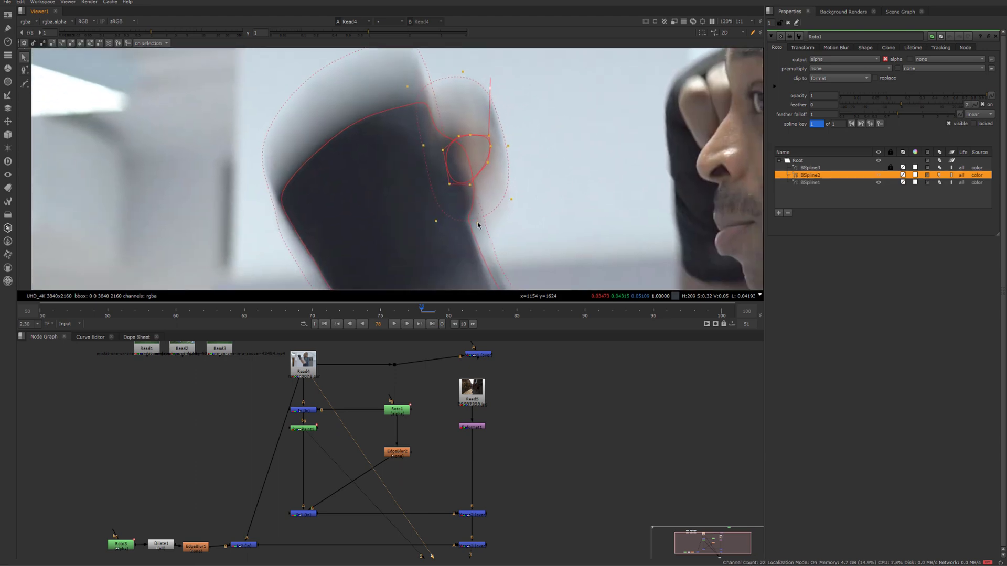
{"action": "left_click_drag", "start_coordinate": [478, 225], "coordinate": [481, 254]}
{"action": "middle_click_drag", "start_coordinate": [481, 255], "coordinate": [475, 217]}
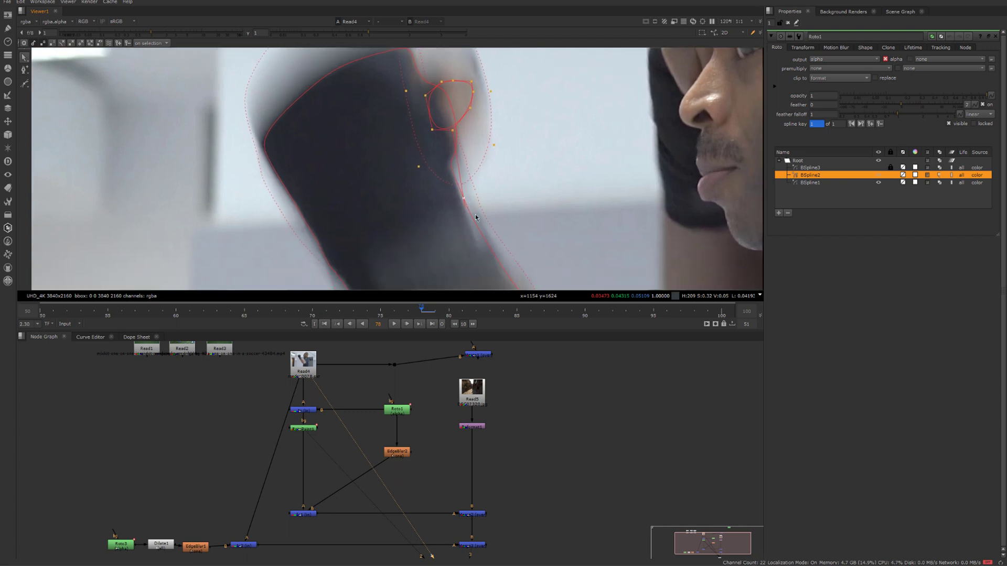
{"action": "scroll", "coordinate": [423, 169], "scroll_direction": "down", "scroll_amount": 1}
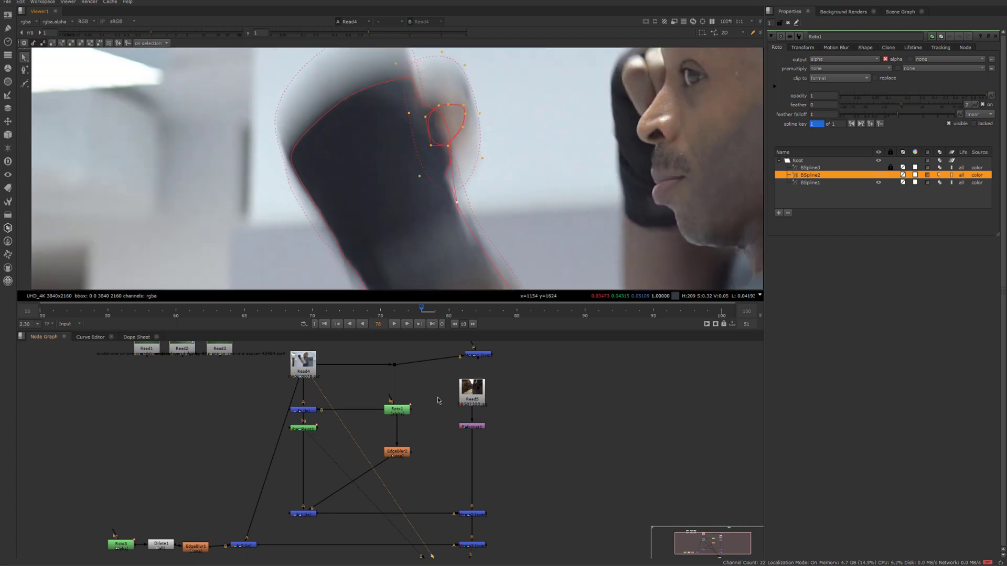
View the Merge3 composite over the street and inspect the arm and thumb edges.
{"action": "scroll", "coordinate": [439, 401], "scroll_direction": "down", "scroll_amount": 1}
{"action": "left_click_drag", "start_coordinate": [499, 465], "coordinate": [446, 493]}
{"action": "key", "text": "1"}
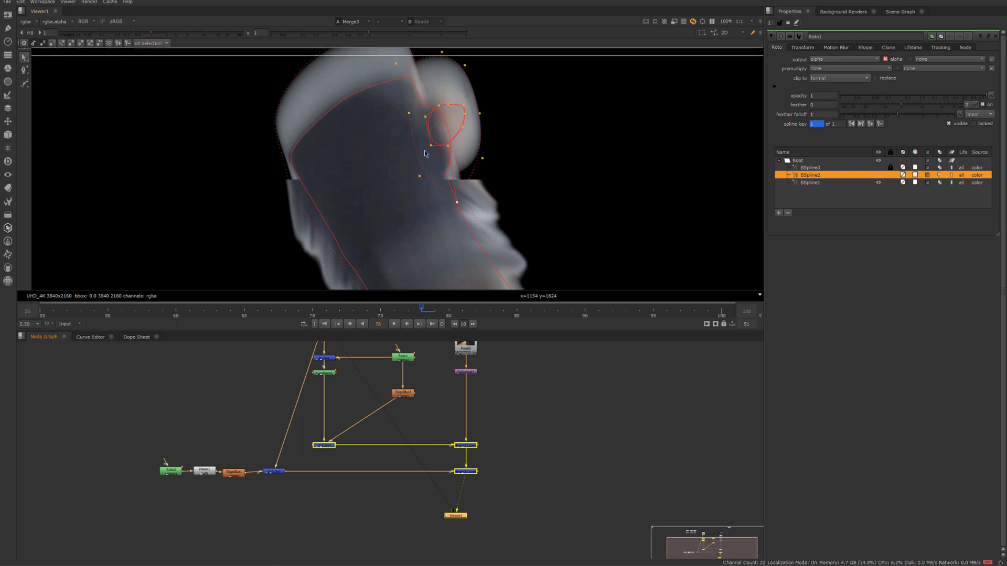
{"action": "key", "text": "n"}
{"action": "key", "text": "Return"}
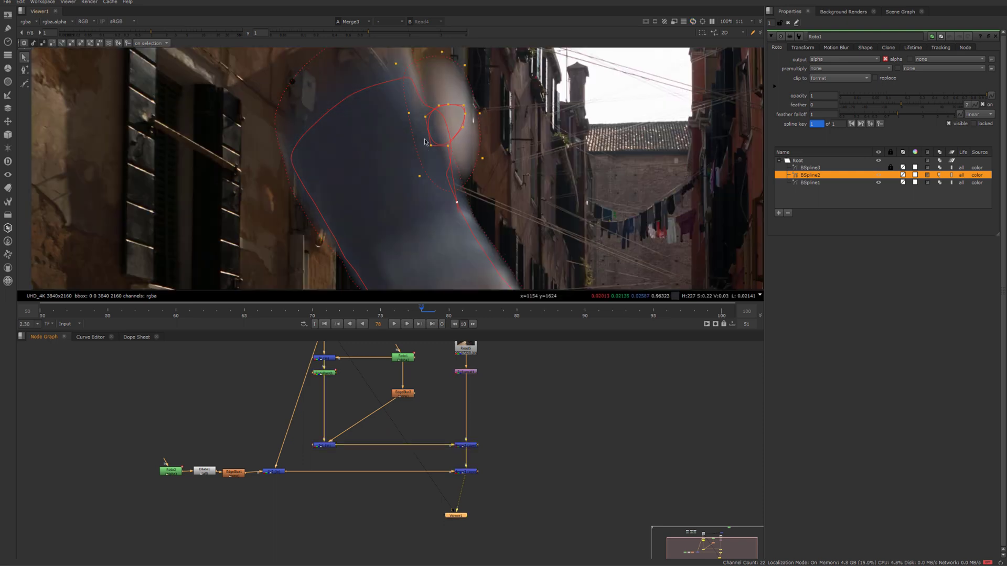
{"action": "scroll", "coordinate": [427, 143], "scroll_direction": "down", "scroll_amount": 1}
{"action": "middle_click_drag", "start_coordinate": [428, 144], "coordinate": [470, 171]}
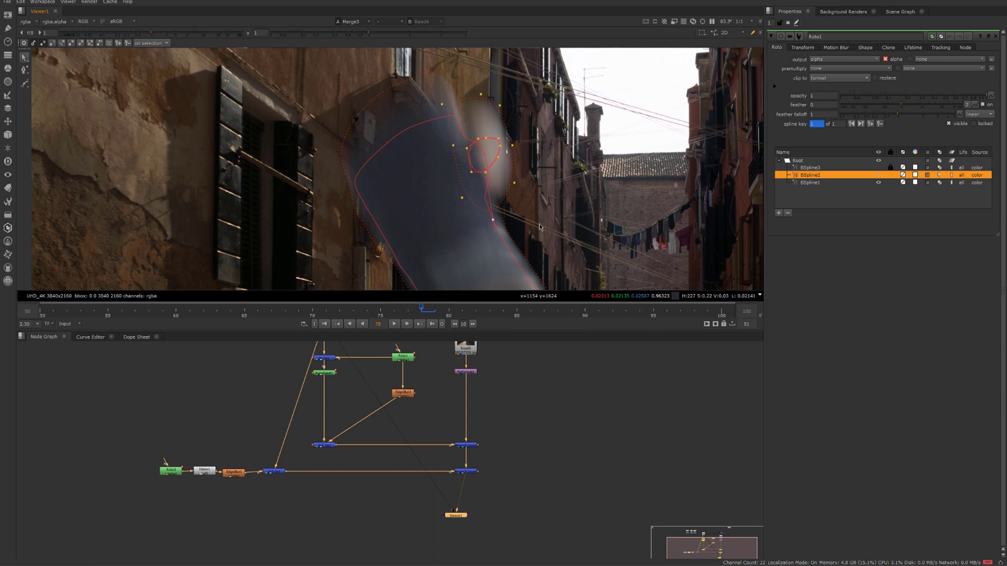
{"action": "middle_click_drag", "start_coordinate": [541, 227], "coordinate": [527, 216]}
Highlight the node branch with RotoPaint1, Roto1 and EdgeBlur2, deselect it, and close the Roto1 properties.
{"action": "middle_click_drag", "start_coordinate": [341, 420], "coordinate": [345, 467]}
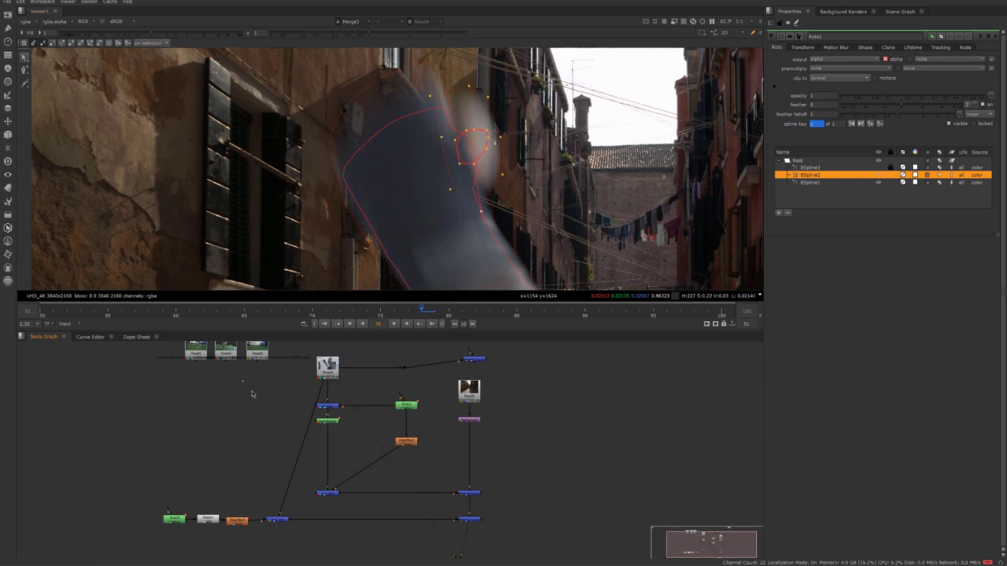
{"action": "left_click_drag", "start_coordinate": [243, 381], "coordinate": [435, 486]}
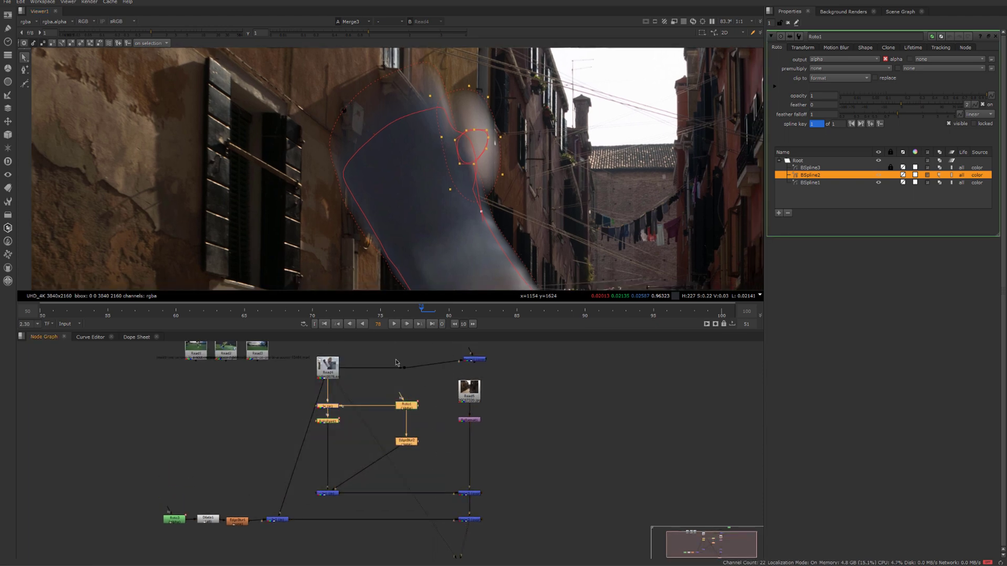
{"action": "left_click_drag", "start_coordinate": [434, 396], "coordinate": [321, 475]}
{"action": "left_click", "coordinate": [310, 435]}
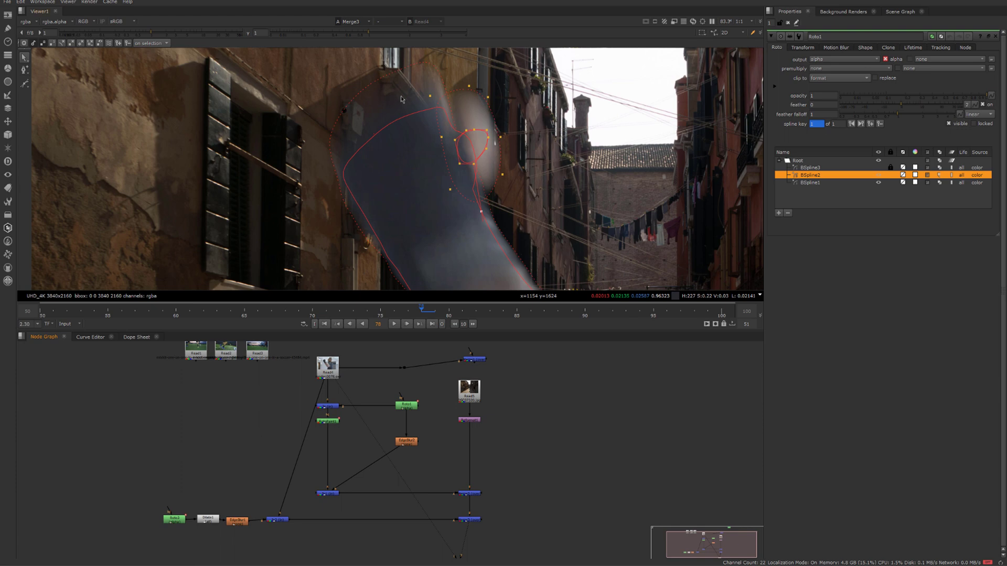
{"action": "left_click", "coordinate": [788, 23]}
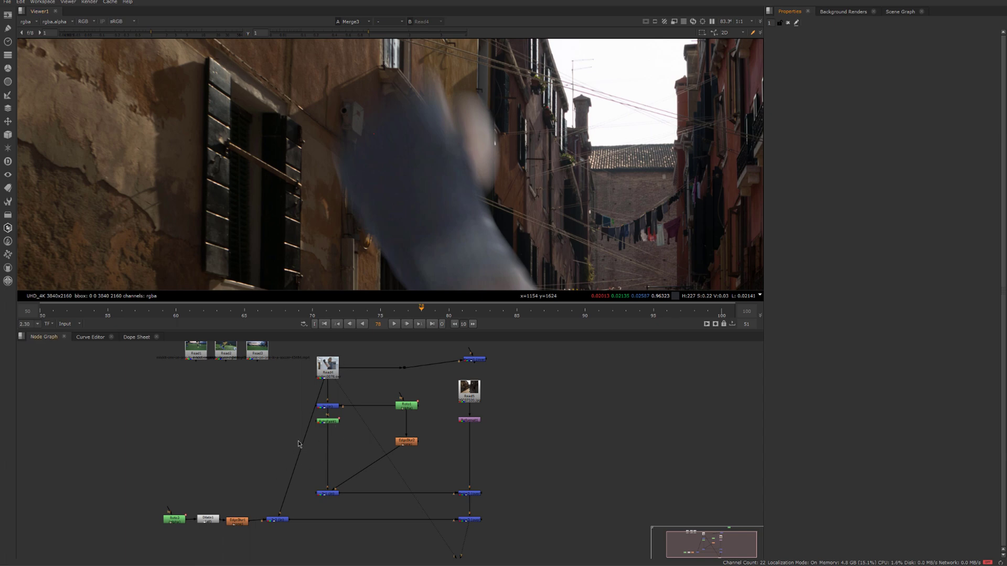
Highlight the In node and RotoPaint1, and review the full-frame street composite with all node properties closed.
{"action": "left_click_drag", "start_coordinate": [301, 443], "coordinate": [356, 408]}
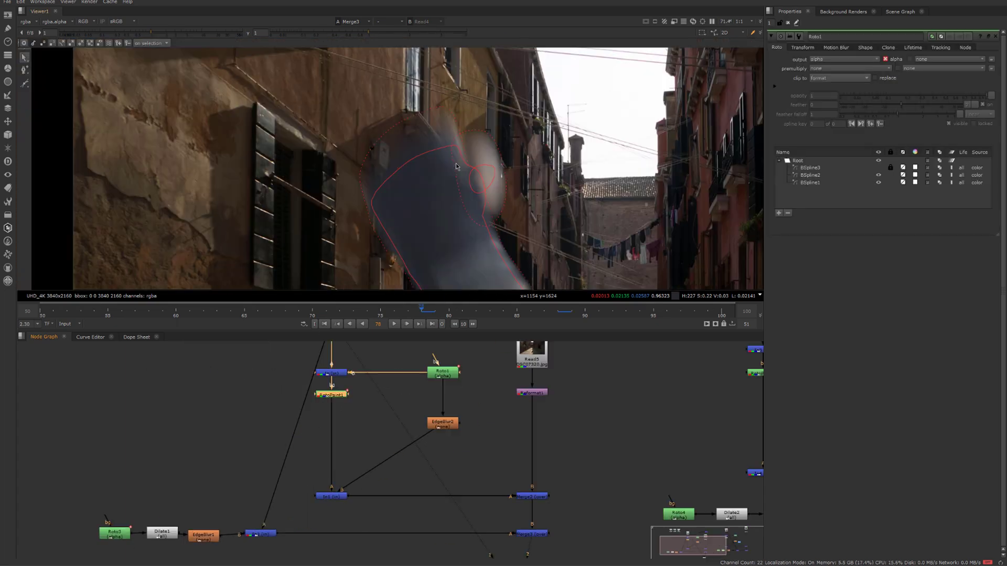
{"action": "middle_click_drag", "start_coordinate": [457, 166], "coordinate": [362, 60]}
{"action": "key", "text": "f"}
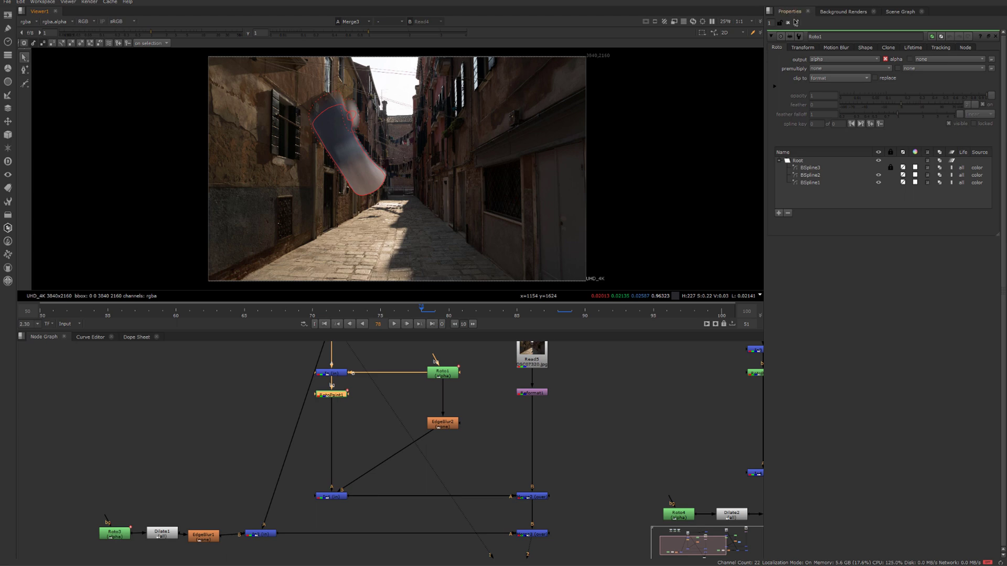
{"action": "left_click", "coordinate": [796, 22]}
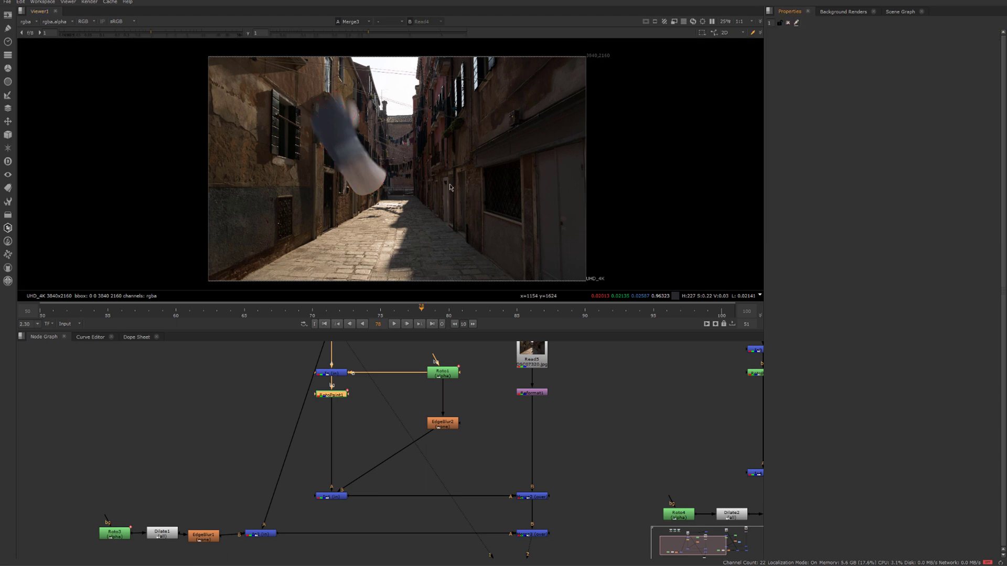
{"action": "scroll", "coordinate": [470, 424], "scroll_direction": "down", "scroll_amount": 3}
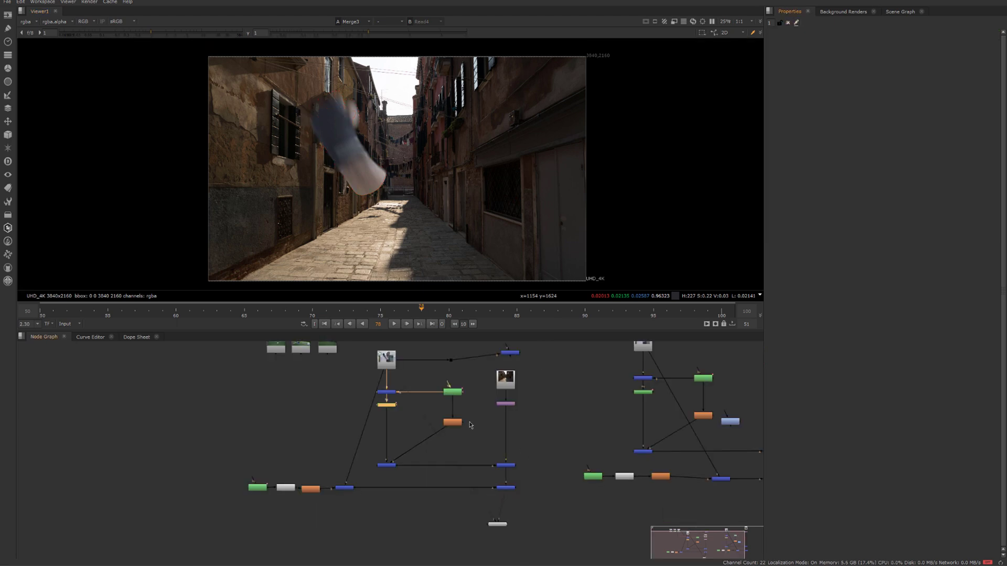